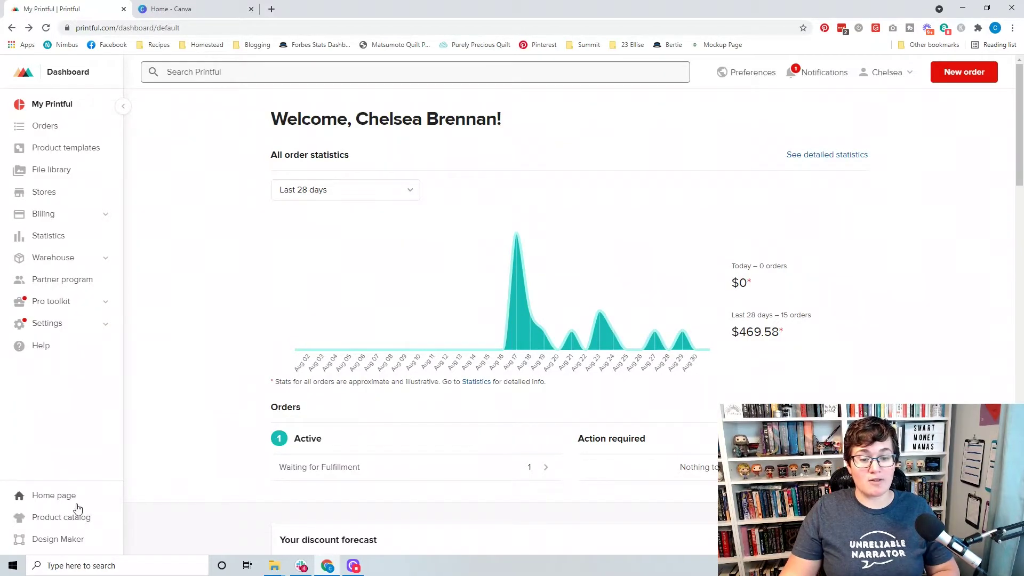
# Open the Unisex Staple T-Shirt | Bella + Canvas 3001 from the men's T-shirts category of the product catalog
pyautogui.click(52, 522)
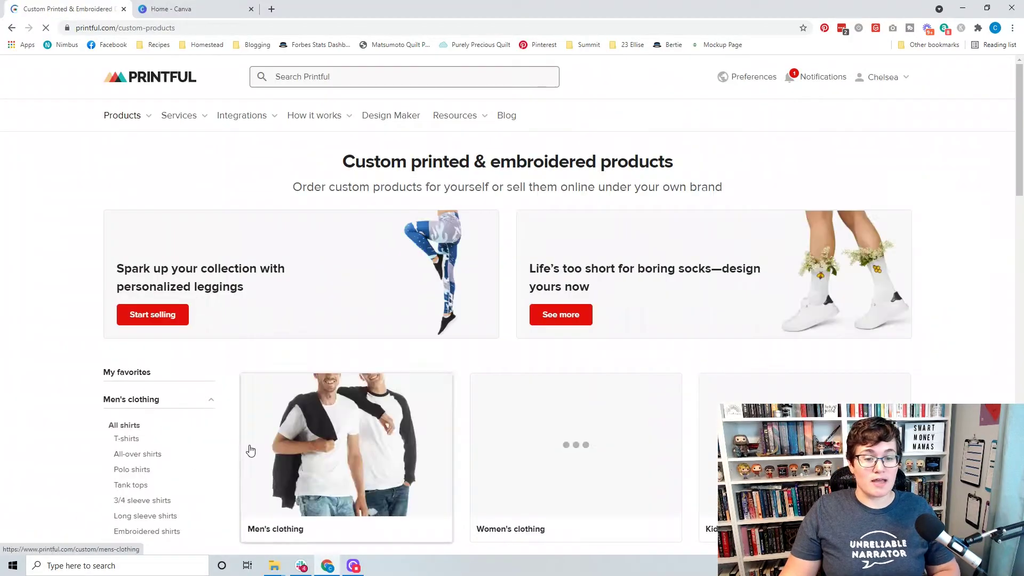
pyautogui.scroll(-1, 208, 438)
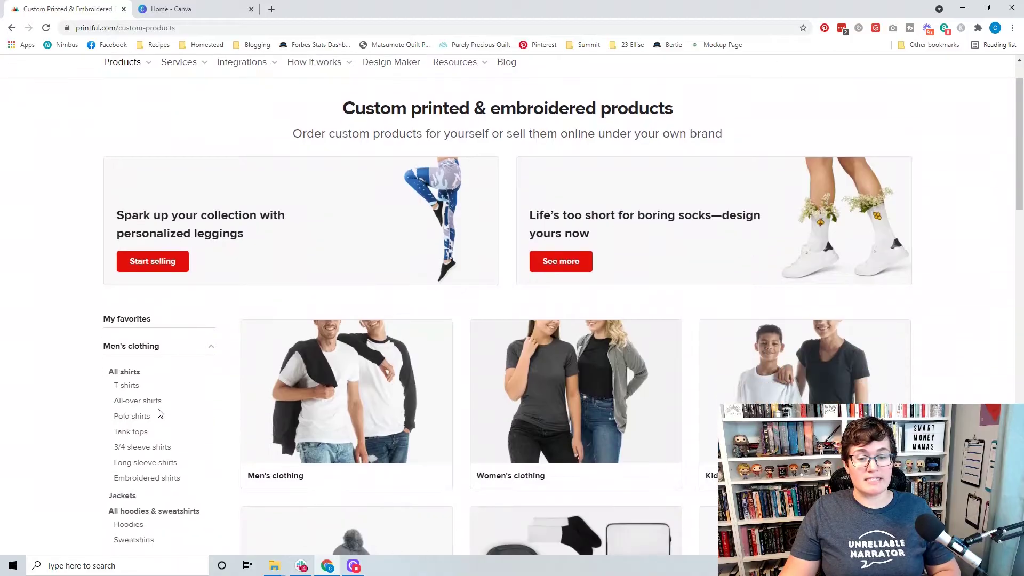
pyautogui.click(130, 386)
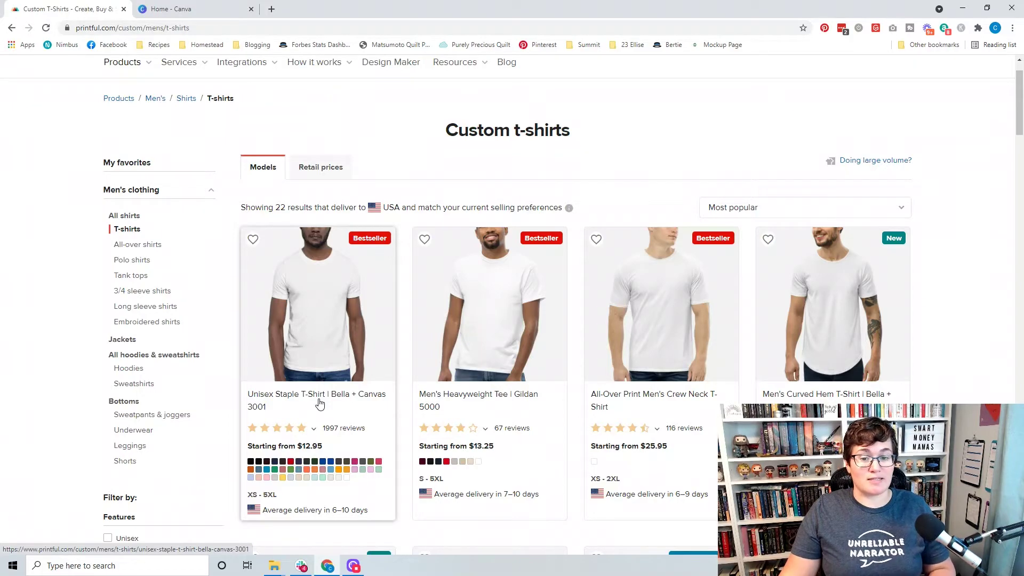
pyautogui.click(319, 404)
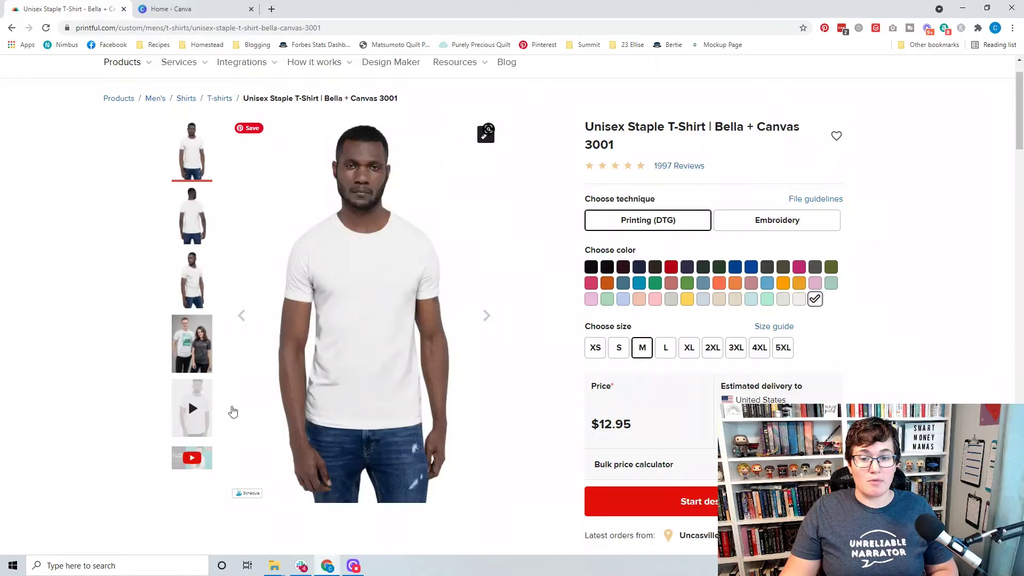
# Examine the shirt's color and size choices, price, branding options, material and description
pyautogui.scroll(-5, 123, 400)
pyautogui.scroll(4, 126, 388)
pyautogui.scroll(-4, 125, 387)
pyautogui.scroll(4, 160, 382)
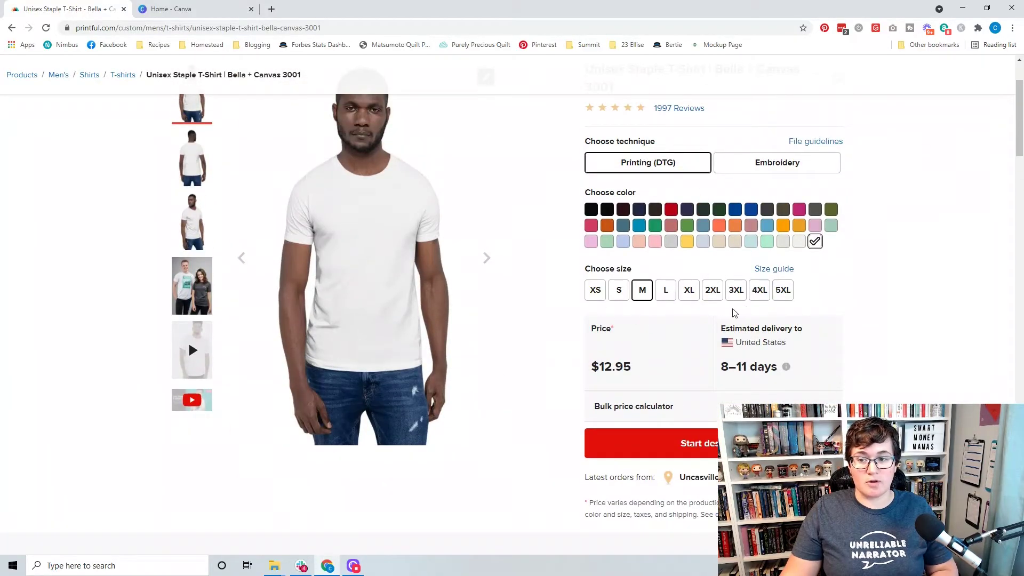
pyautogui.scroll(-7, 190, 384)
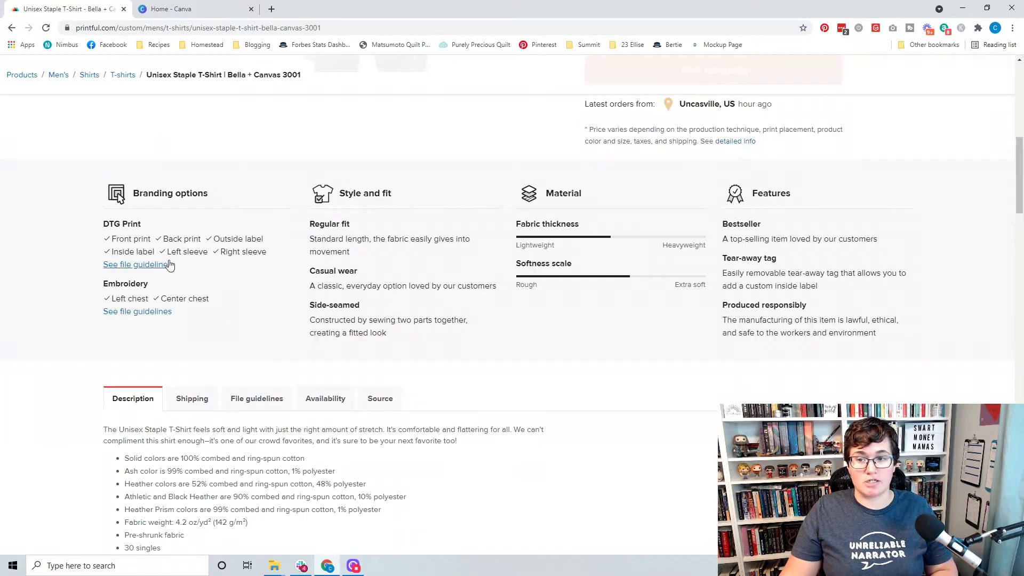
pyautogui.scroll(-2, 195, 297)
pyautogui.scroll(1, 240, 277)
pyautogui.scroll(-1, 315, 259)
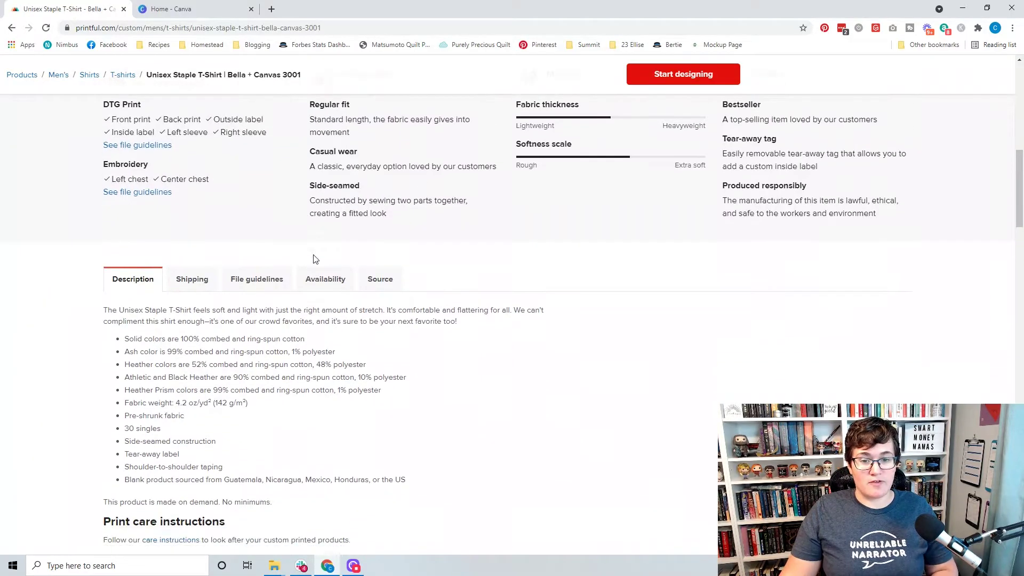
# Read the shirt's file guidelines for DTG printing, covering print file sizes, must-follow rules, tips and disclaimers
pyautogui.scroll(-2, 314, 259)
pyautogui.click(244, 194)
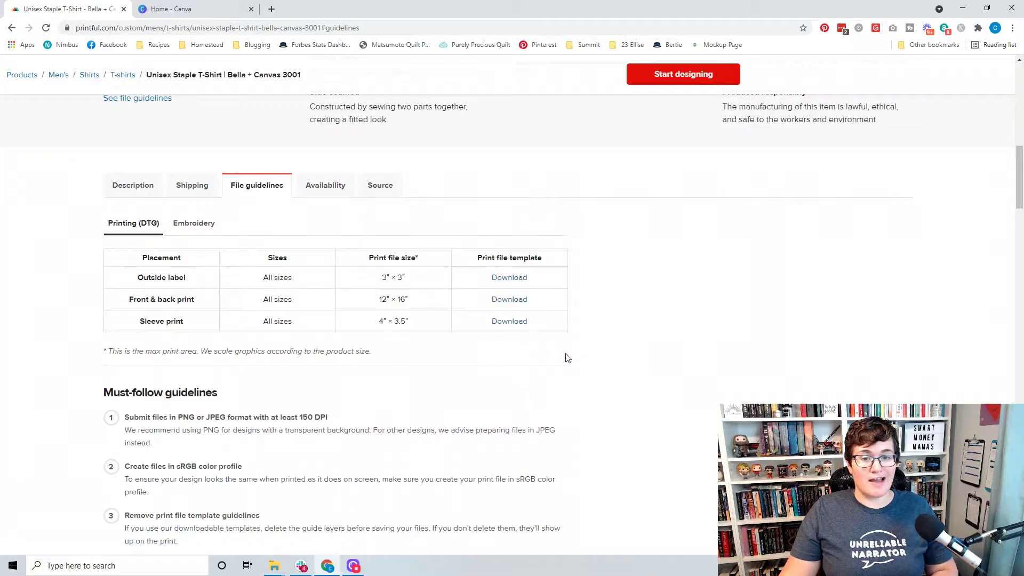
pyautogui.scroll(-1, 566, 355)
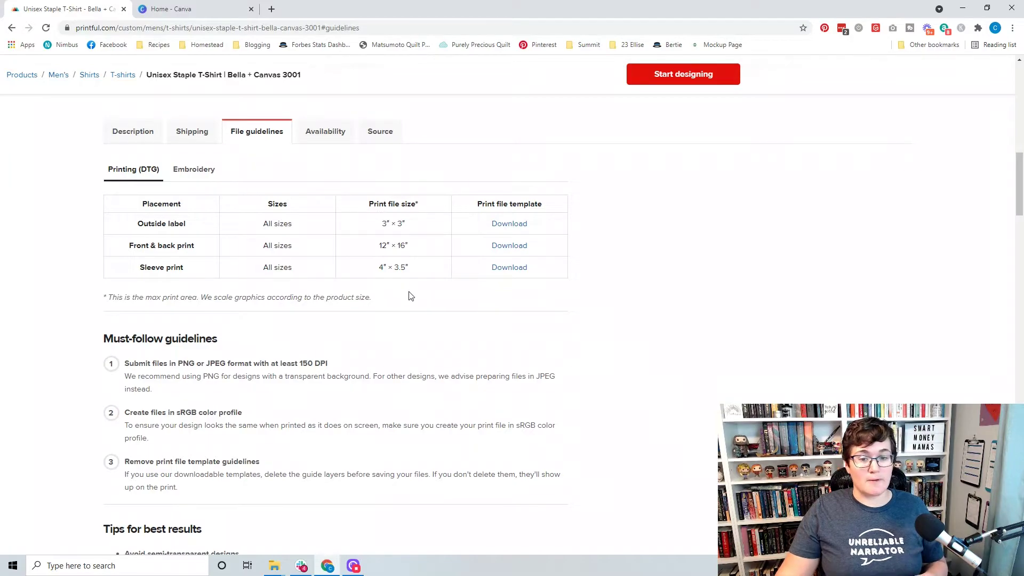
pyautogui.scroll(-3, 409, 293)
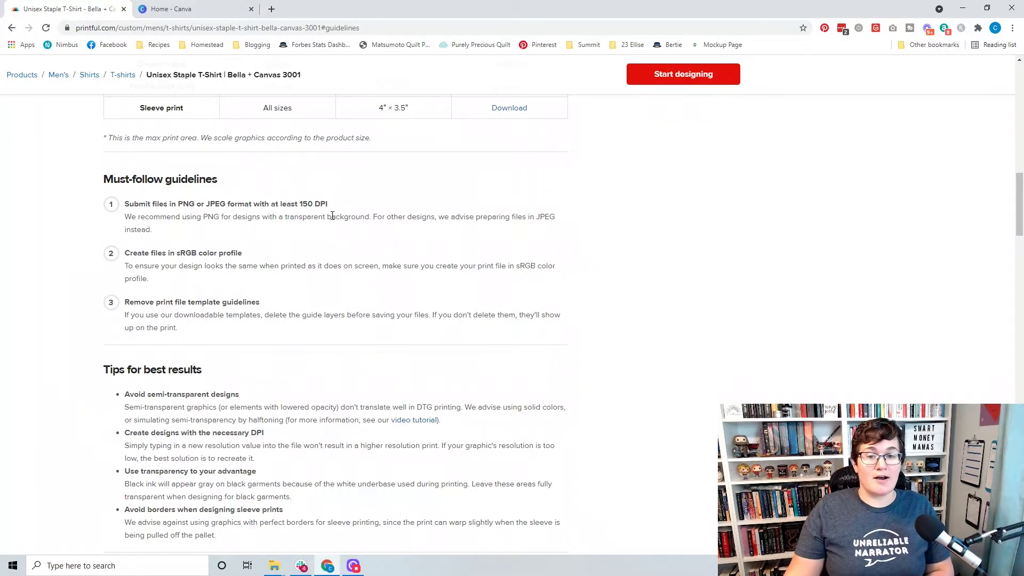
pyautogui.moveTo(299, 204); pyautogui.dragTo(315, 204)
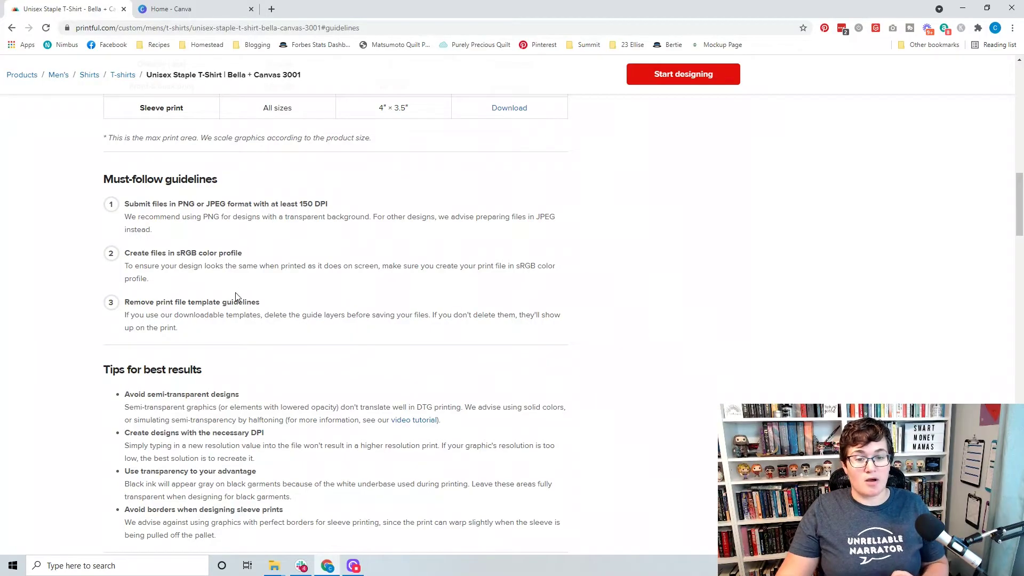
pyautogui.scroll(-1, 236, 296)
pyautogui.scroll(-2, 237, 298)
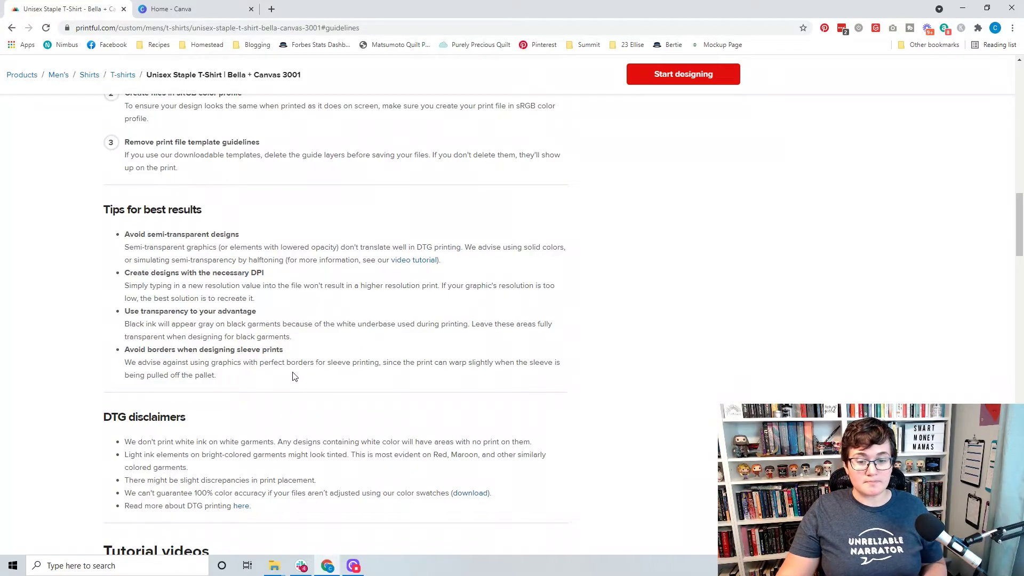
pyautogui.scroll(-7, 292, 377)
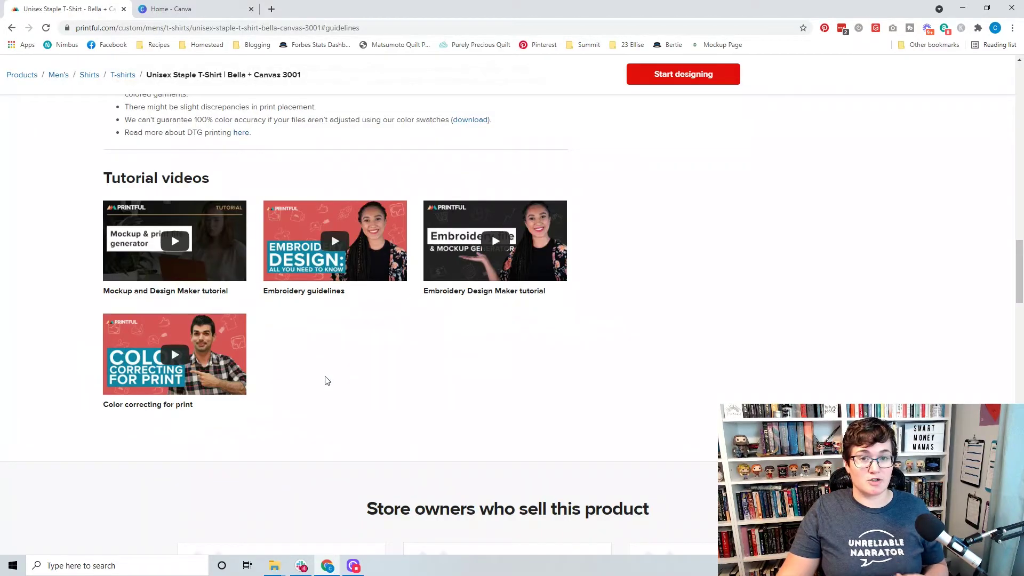
pyautogui.scroll(15, 326, 391)
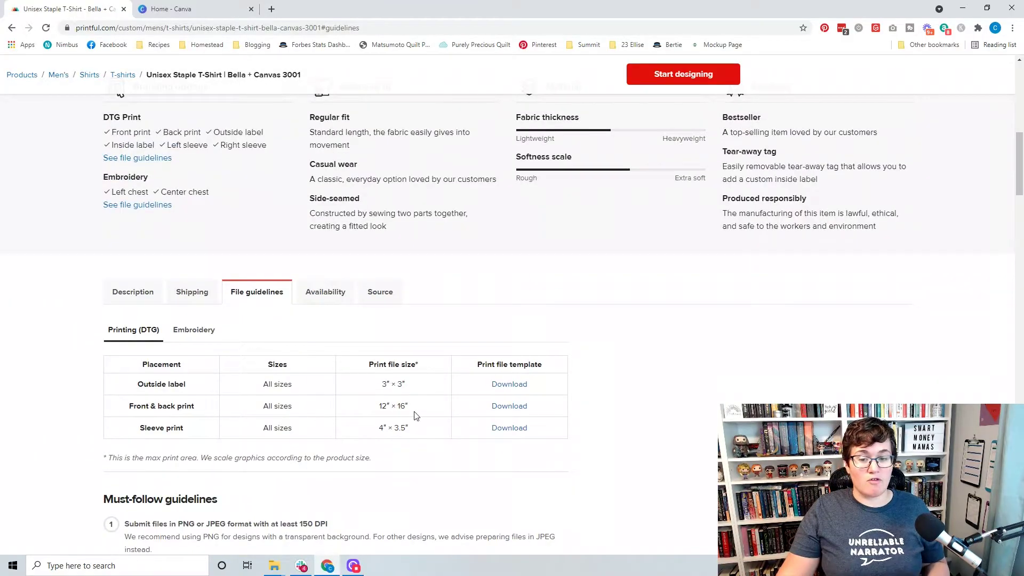
pyautogui.scroll(-1, 415, 414)
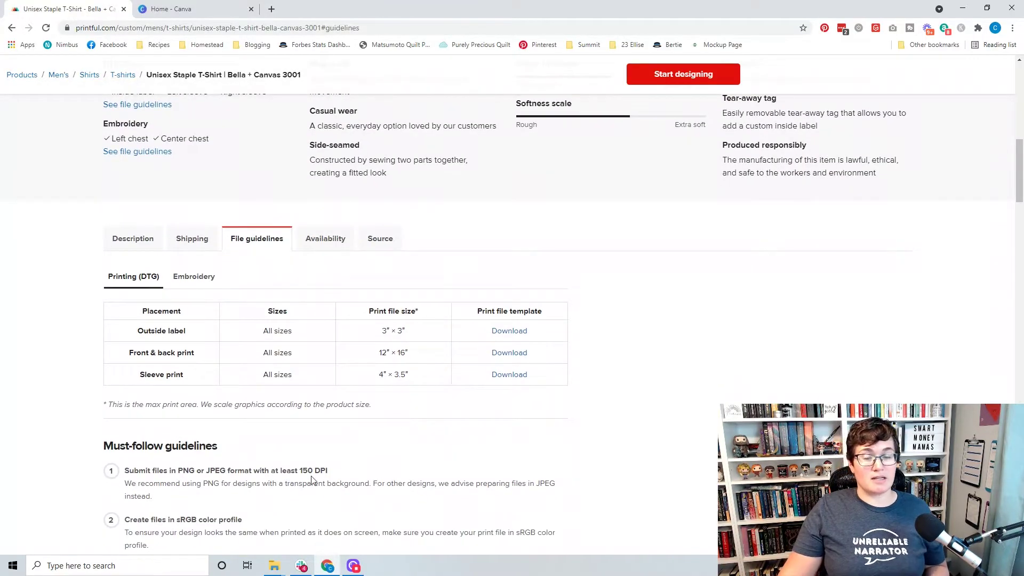
# Switch to Canva and start a custom-size design with inches as the unit
pyautogui.click(186, 10)
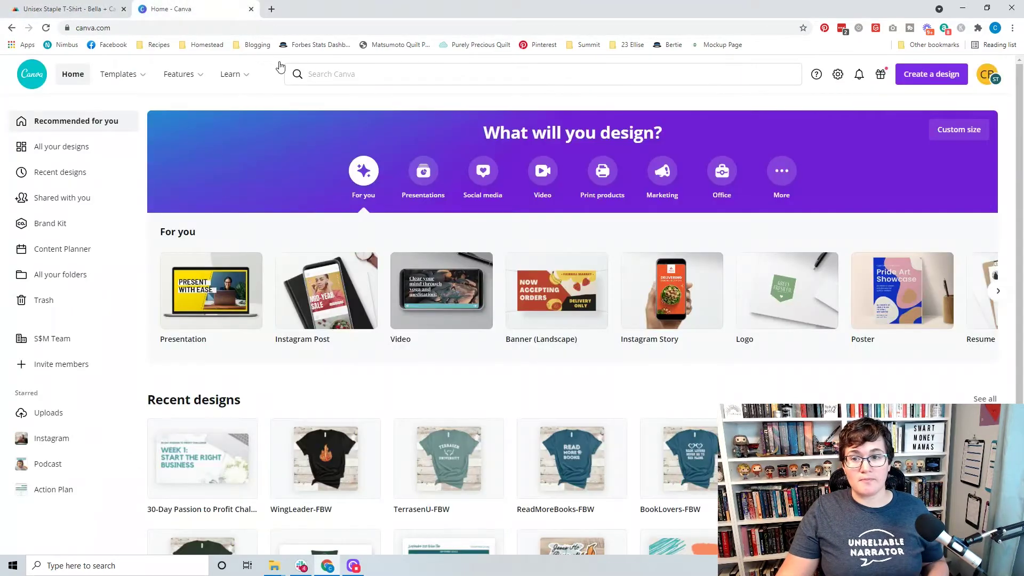
pyautogui.click(923, 85)
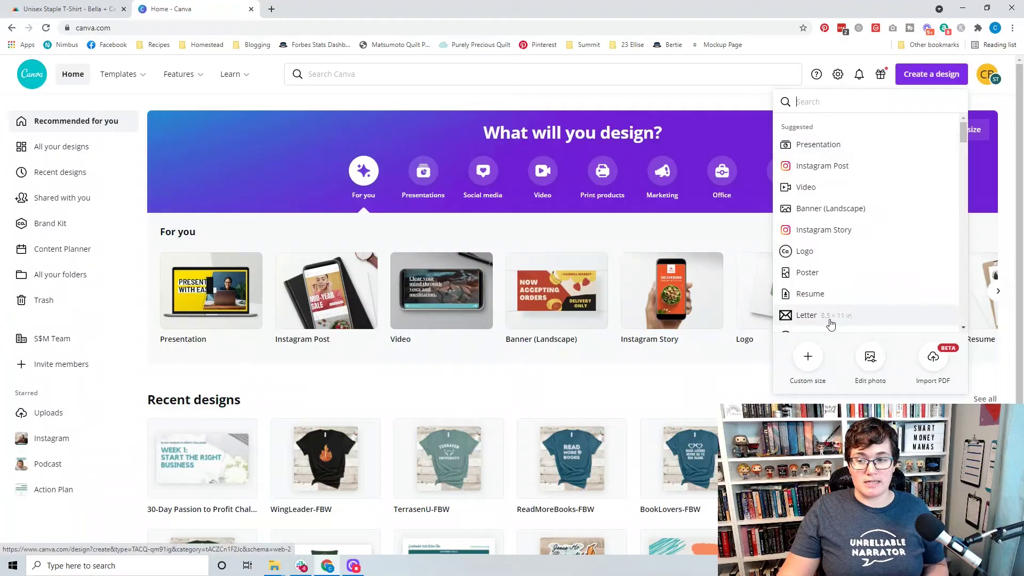
pyautogui.click(804, 371)
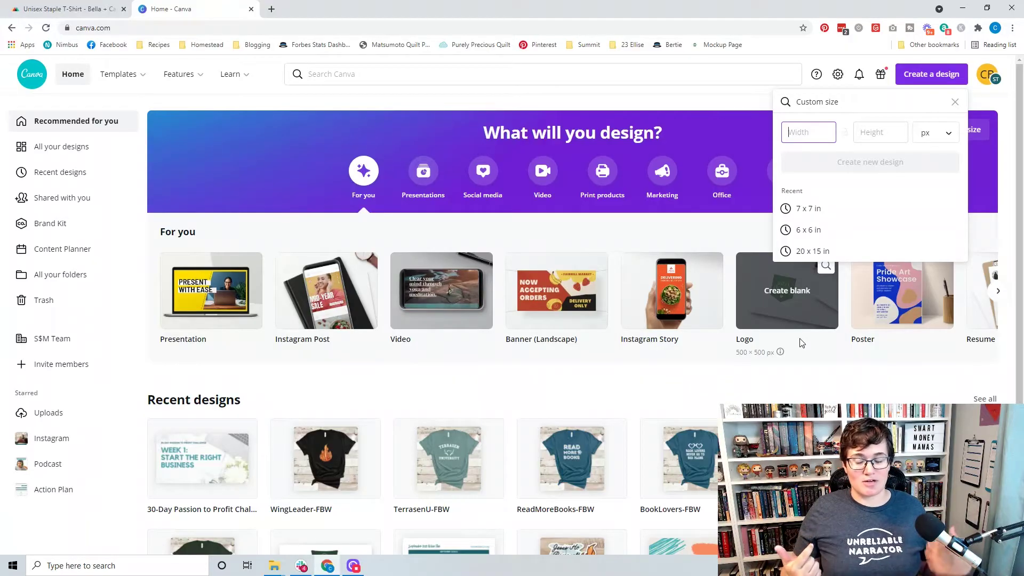
pyautogui.write('24')
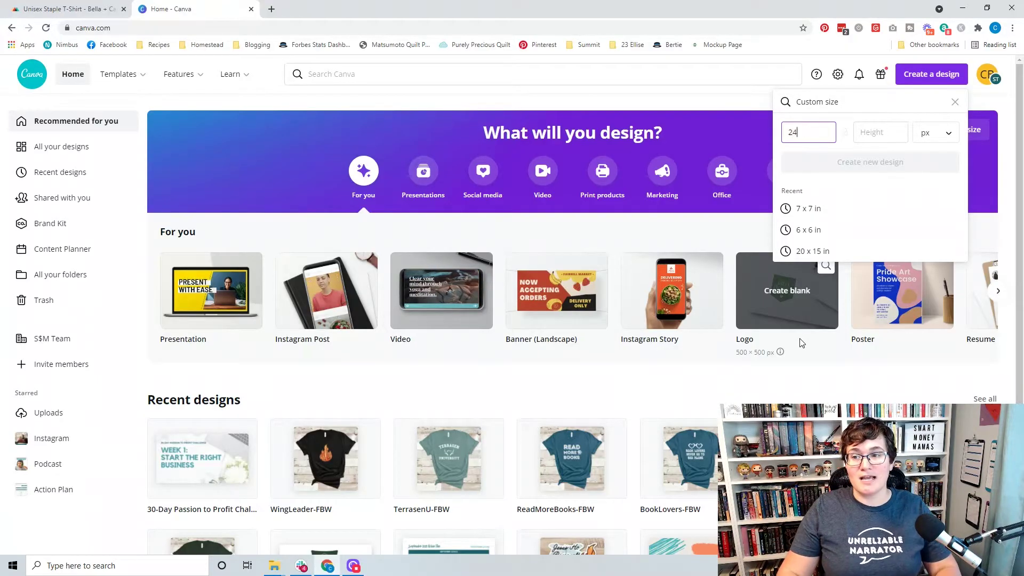
pyautogui.press('Tab')
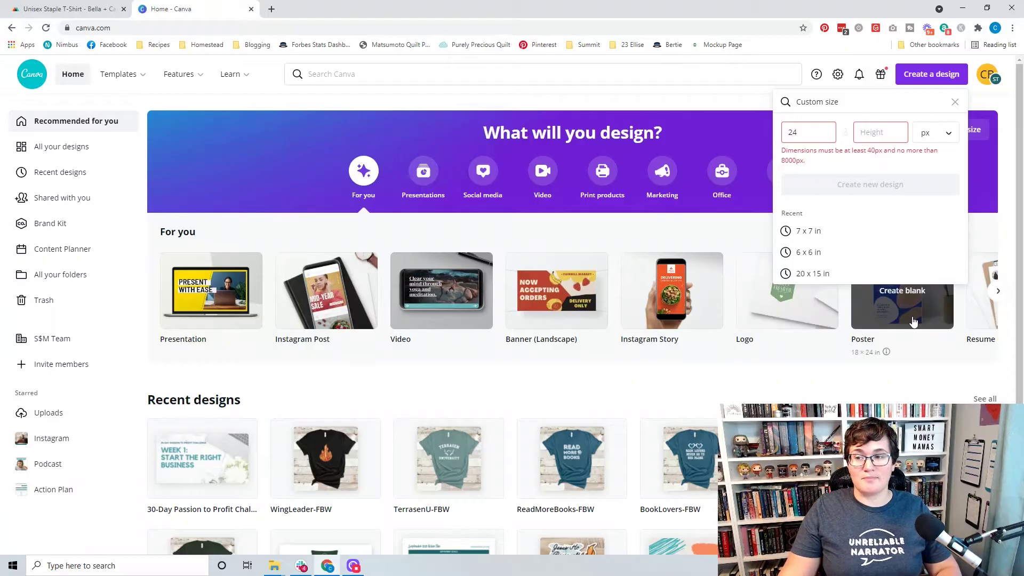
pyautogui.click(931, 135)
pyautogui.click(931, 152)
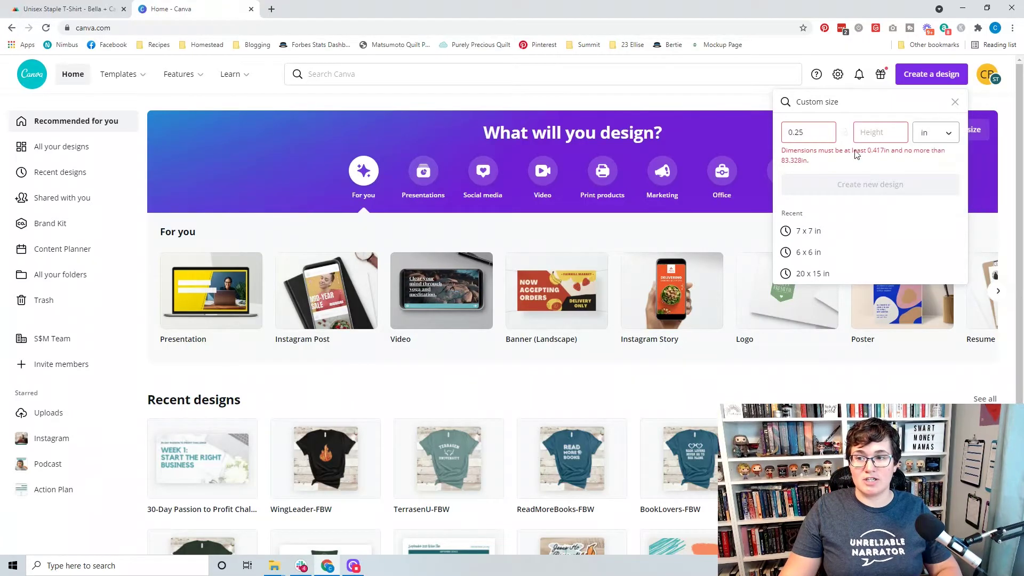
# Set the custom size to 24 in wide by 32 in high and create the new design
pyautogui.hotkey('ctrl', 'a')
pyautogui.write('24')
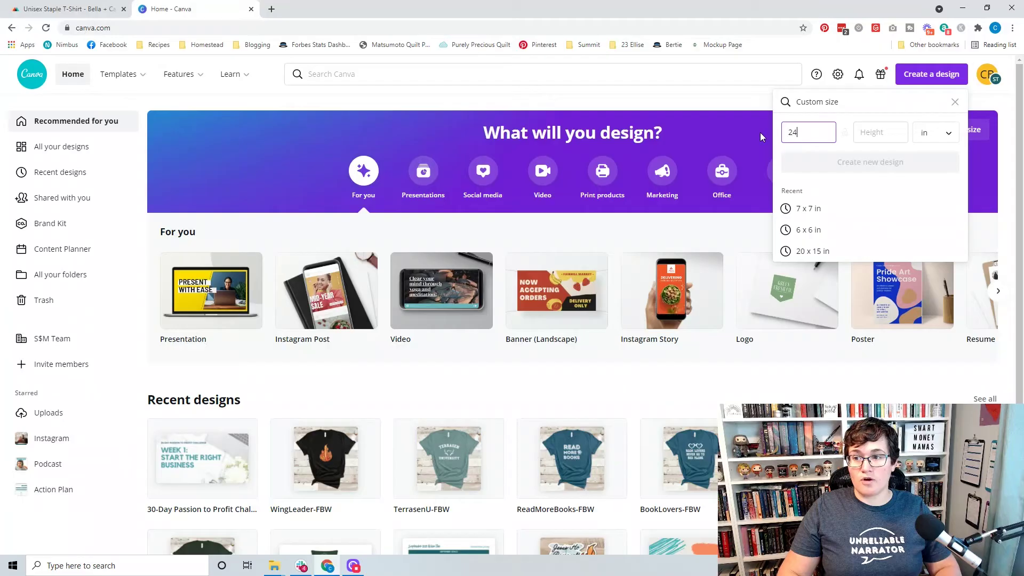
pyautogui.press('Tab')
pyautogui.write('32')
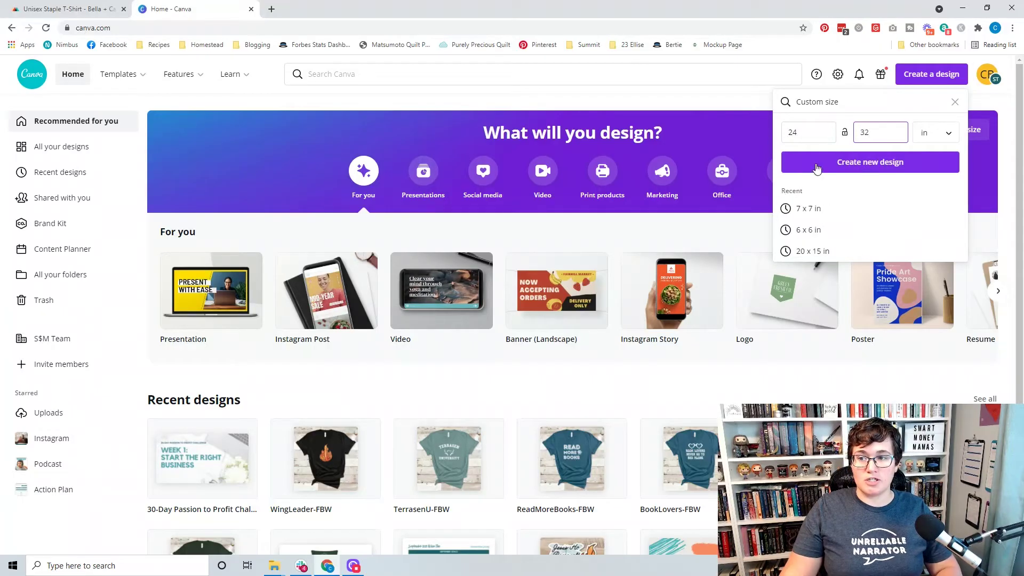
pyautogui.click(829, 169)
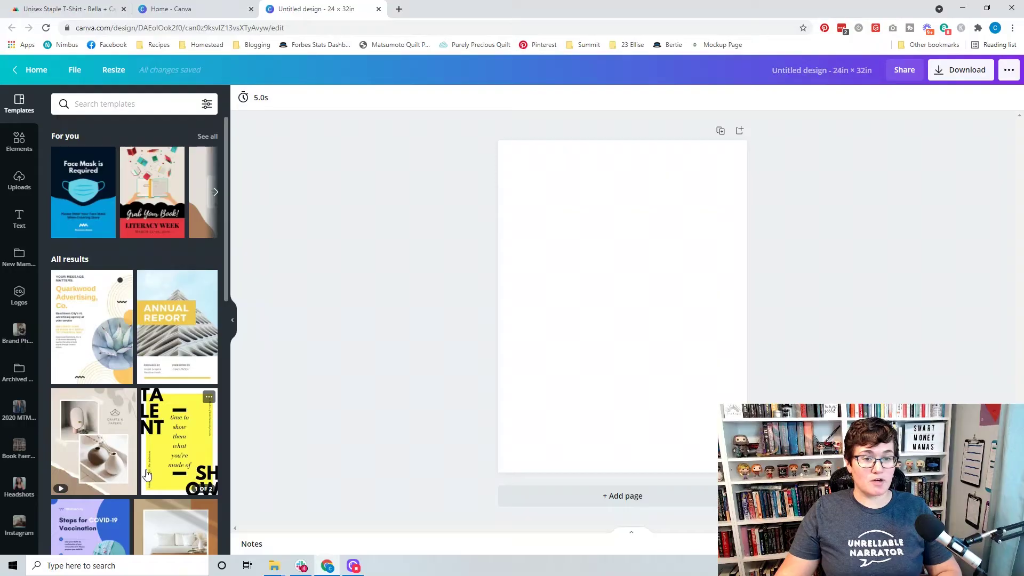
# Search the elements library for "books"
pyautogui.click(23, 150)
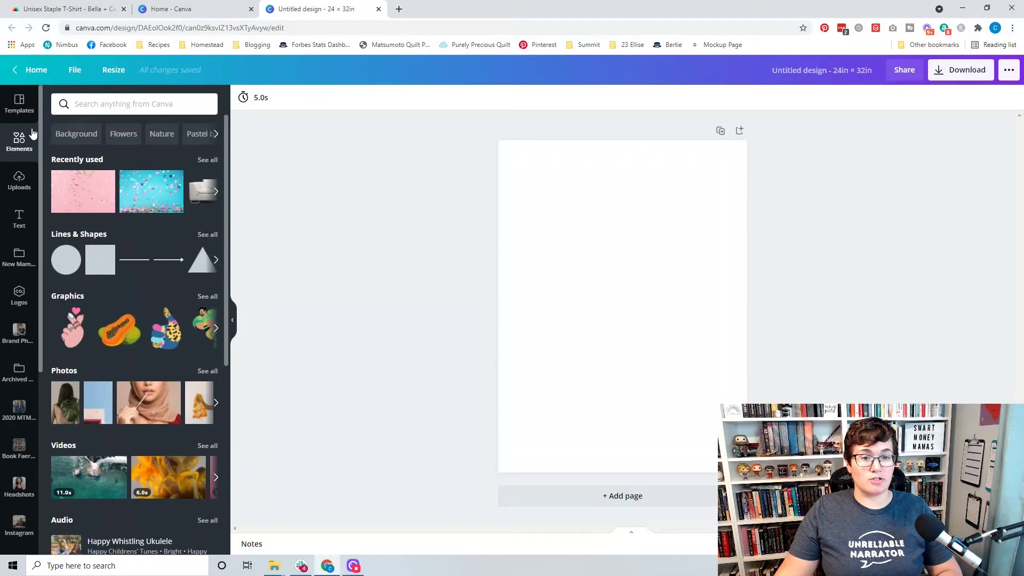
pyautogui.click(120, 105)
pyautogui.write('books')
pyautogui.press('Return')
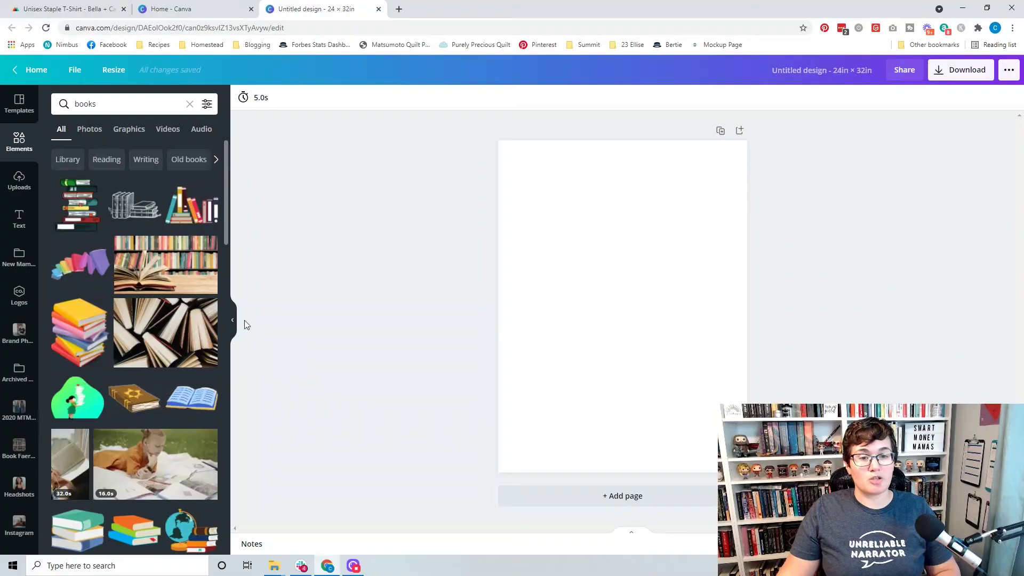
# Try the stack-of-books graphic in the upper part of the page and delete it again
pyautogui.click(76, 207)
pyautogui.moveTo(668, 366); pyautogui.dragTo(634, 297)
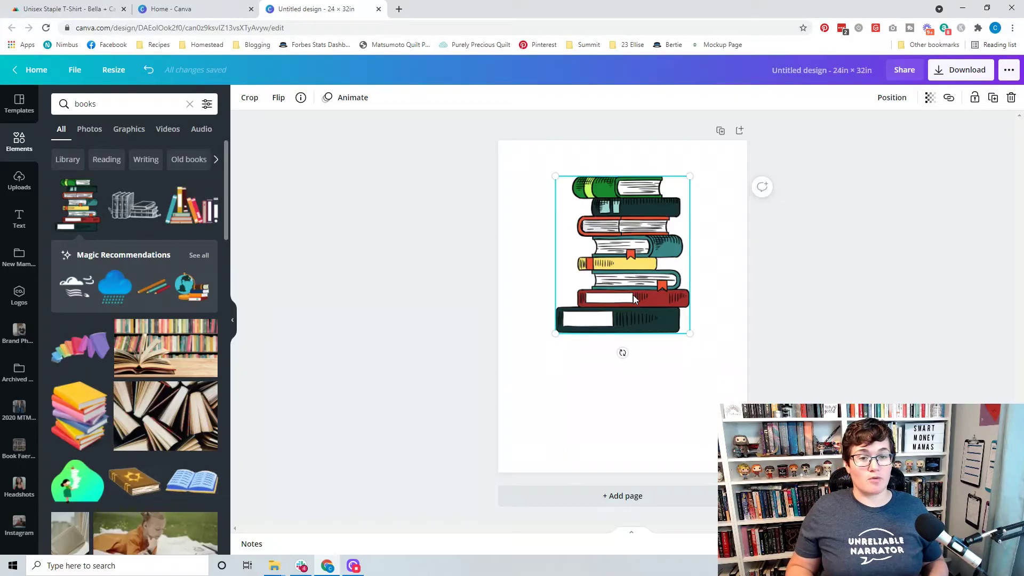
pyautogui.press('Delete')
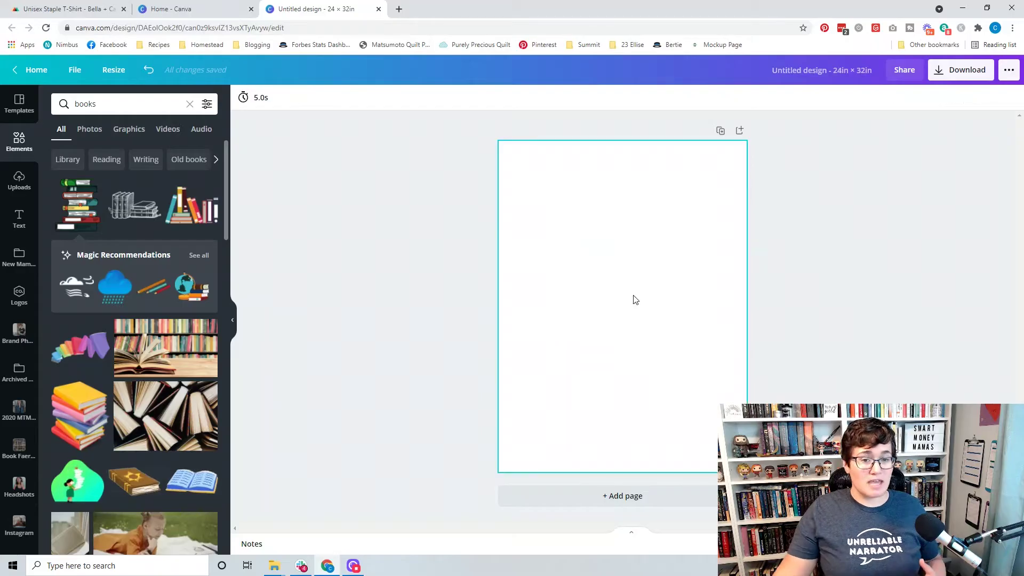
# Change the brand kit used for the text styles to Kingdom of Threads
pyautogui.click(25, 228)
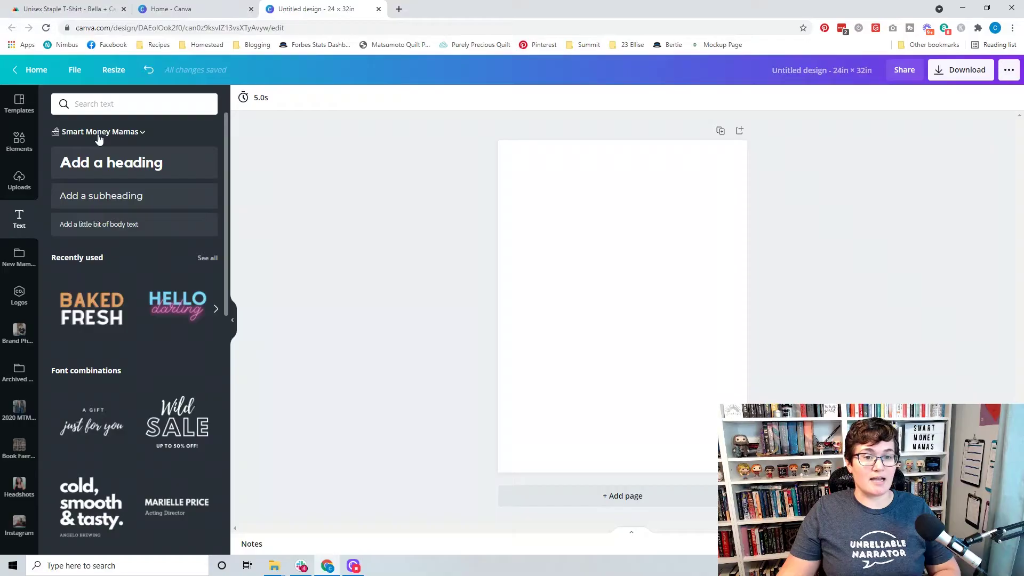
pyautogui.click(131, 133)
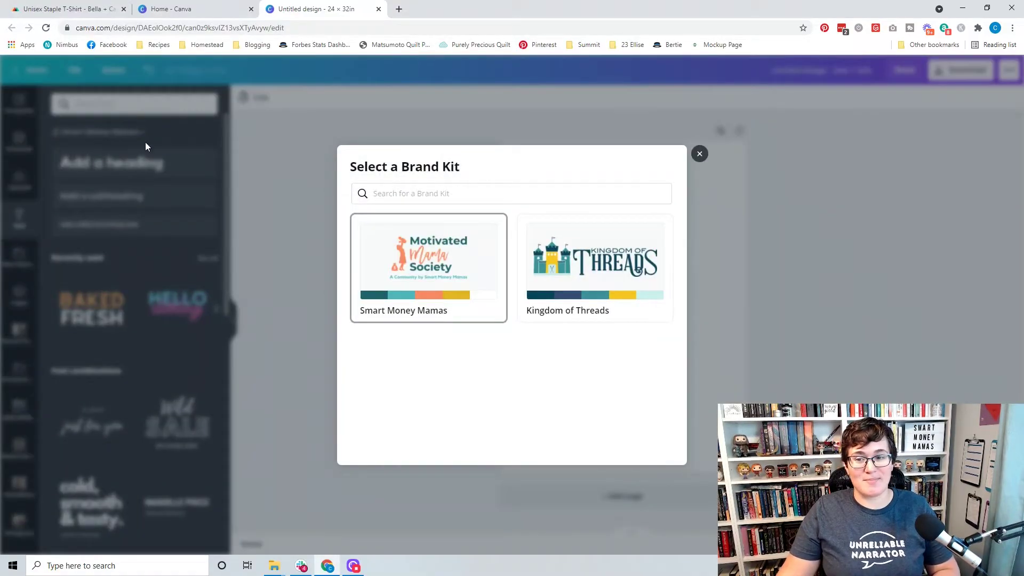
pyautogui.click(605, 280)
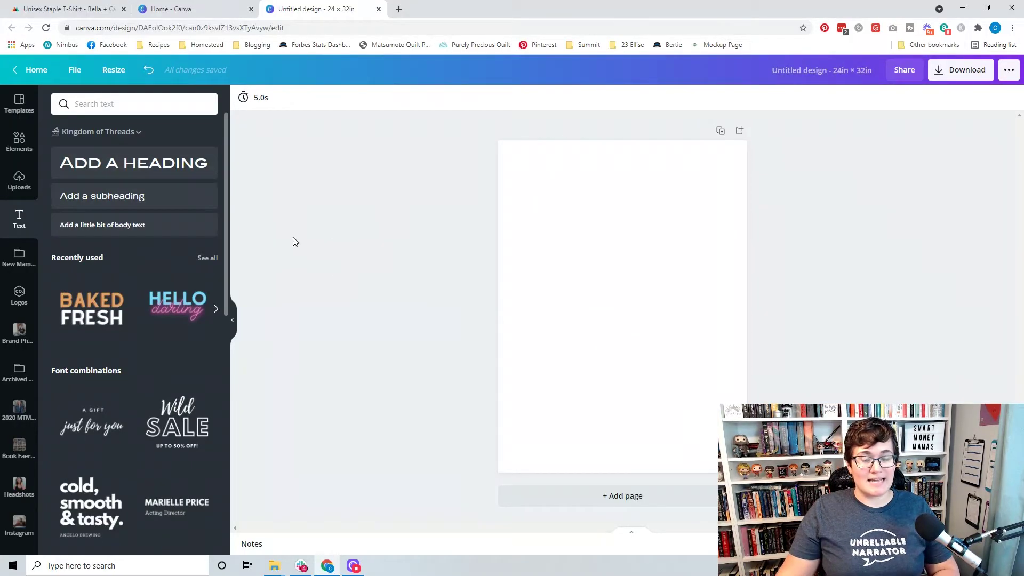
# Add a heading, enlarge it to font size 88.5 and place it in the upper part of the page
pyautogui.click(167, 165)
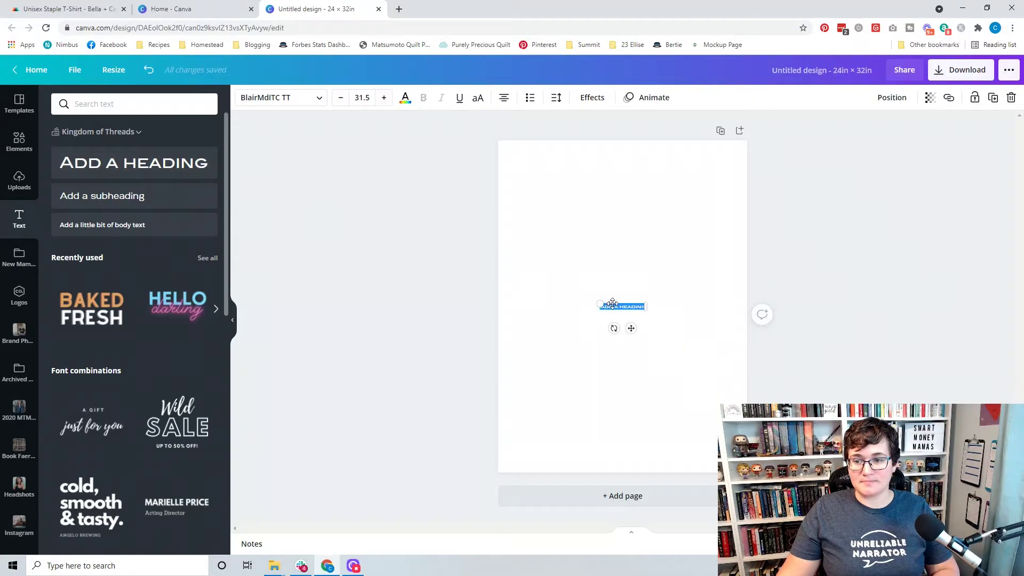
pyautogui.moveTo(599, 303); pyautogui.dragTo(522, 267)
pyautogui.moveTo(591, 327); pyautogui.dragTo(607, 234)
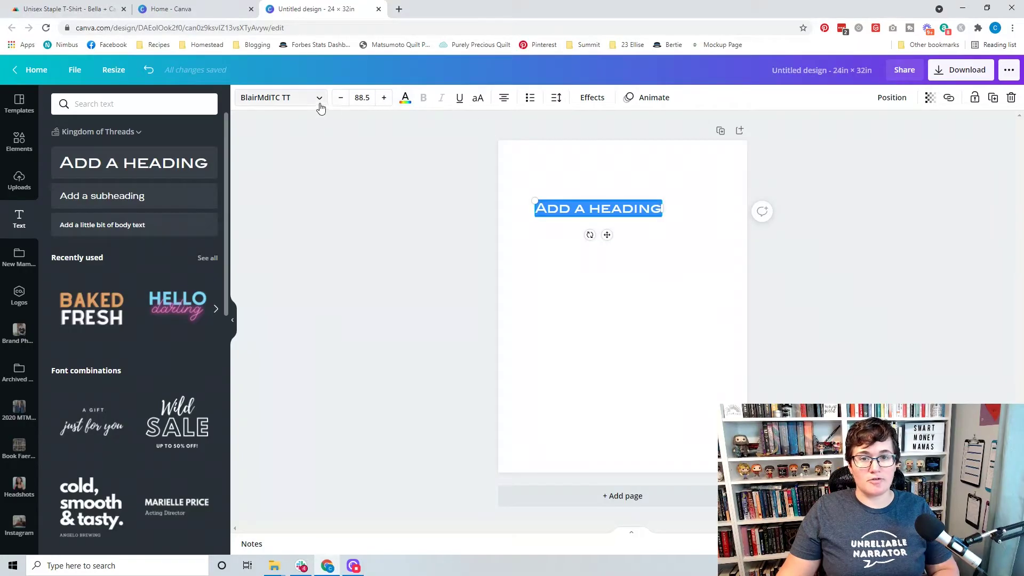
# Change the heading's font to CS Gordon Serif
pyautogui.click(320, 106)
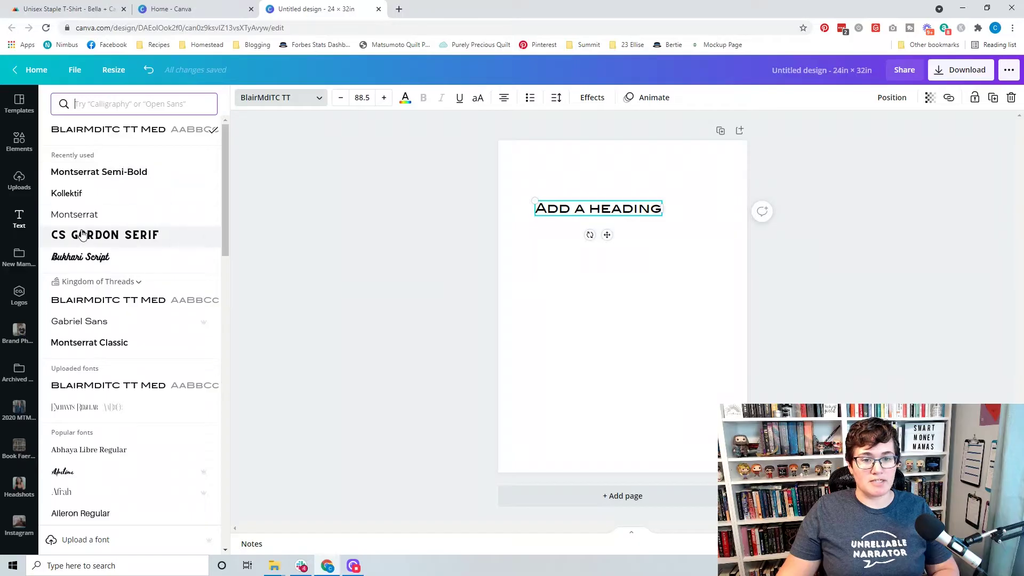
pyautogui.scroll(-1, 107, 288)
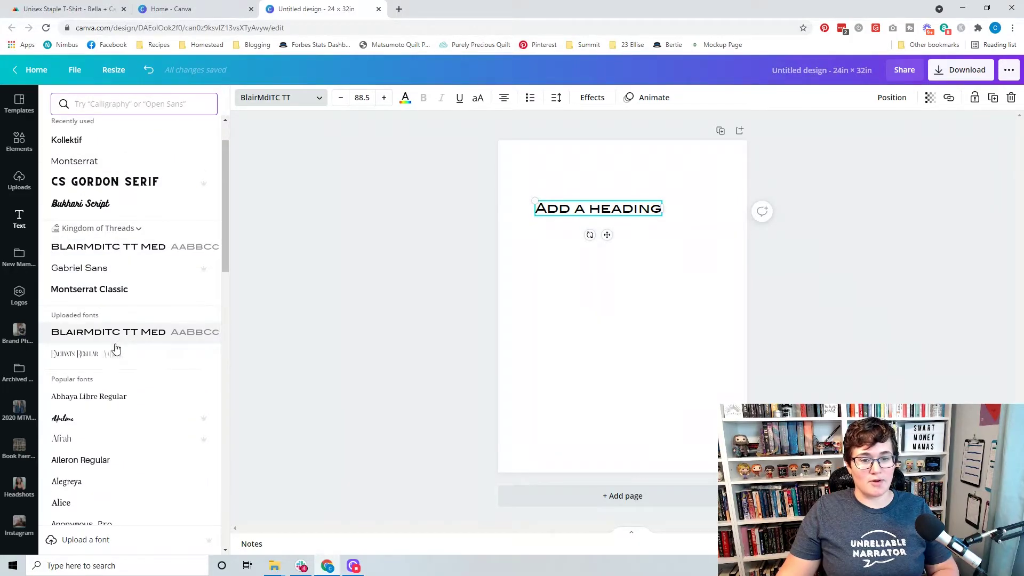
pyautogui.scroll(-7, 115, 348)
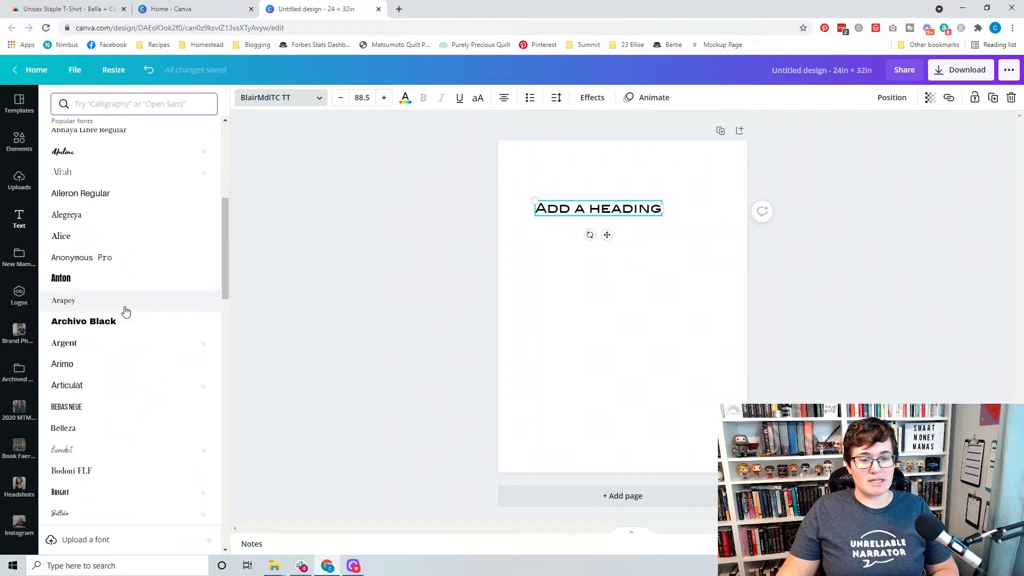
pyautogui.scroll(8, 126, 309)
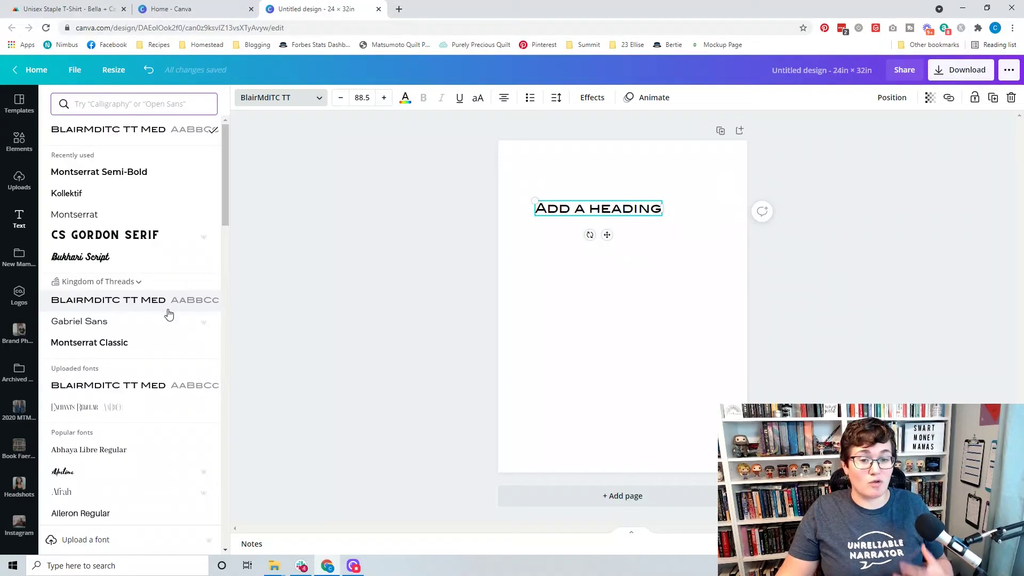
pyautogui.click(153, 238)
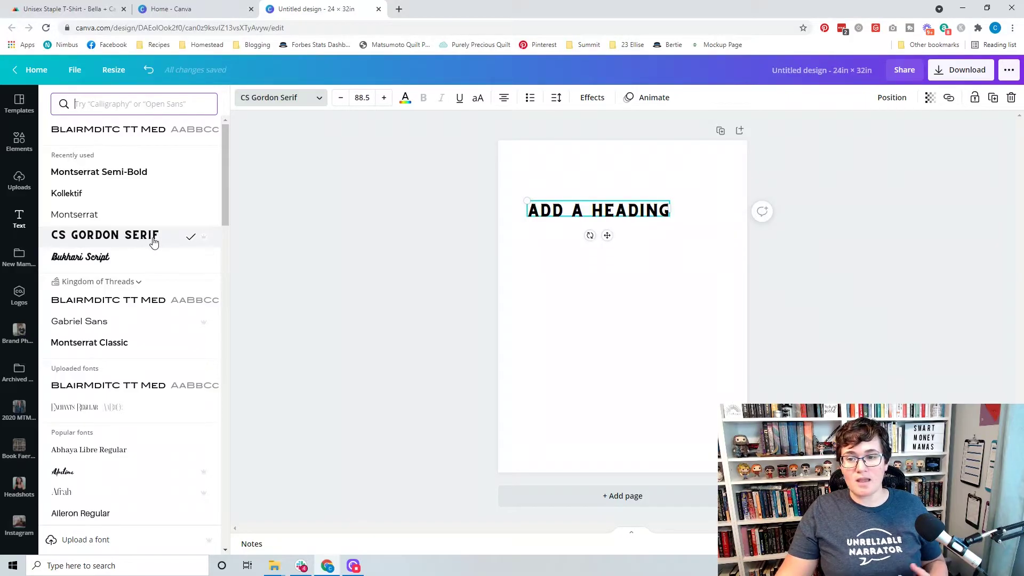
# Replace the heading text with "SUPPORT YOUR LOCAL LIBRARY" and narrow its text box
pyautogui.tripleClick(572, 213)
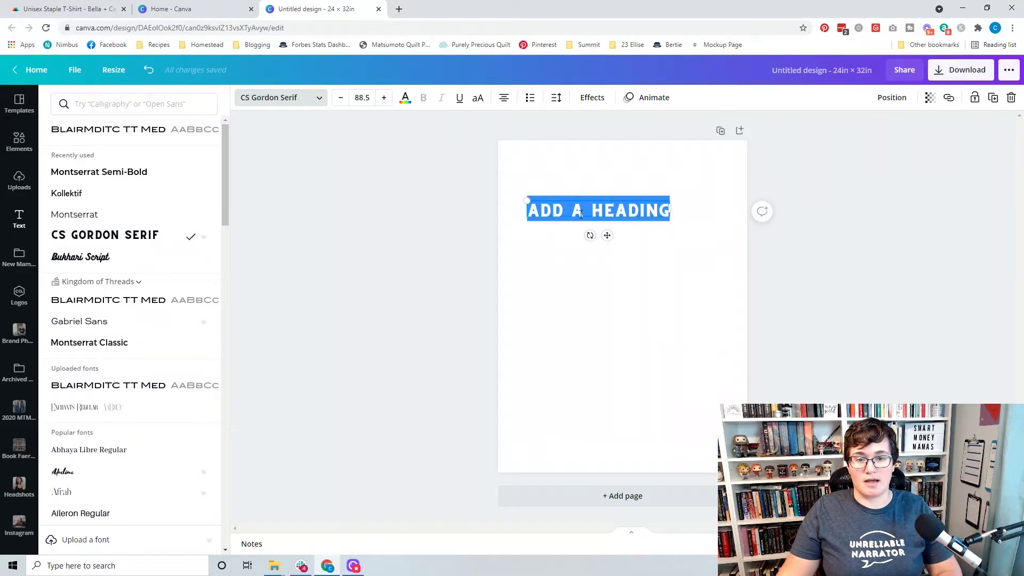
pyautogui.write('S')
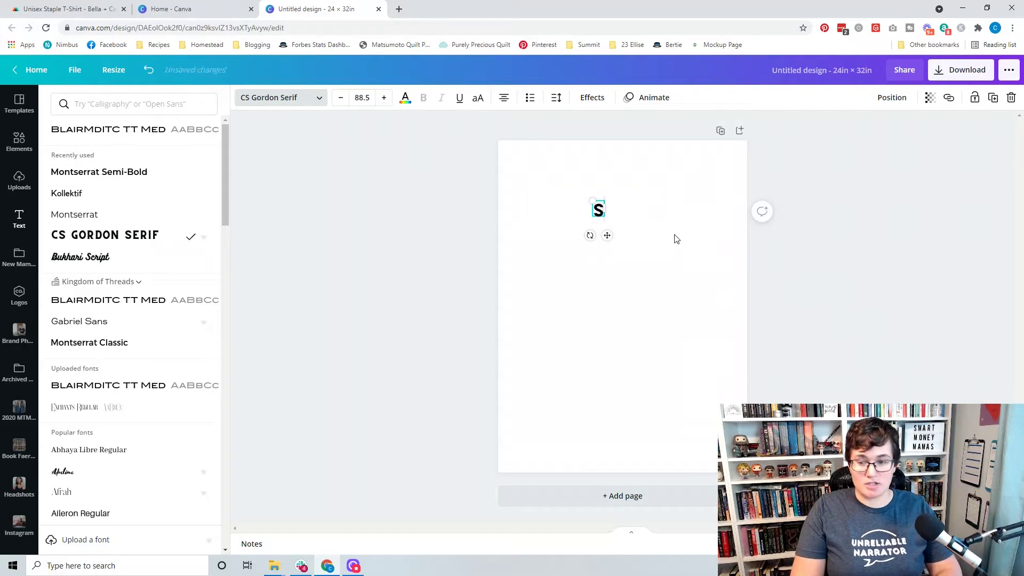
pyautogui.write('UPPORT YOUR LOCAL LIBRARY')
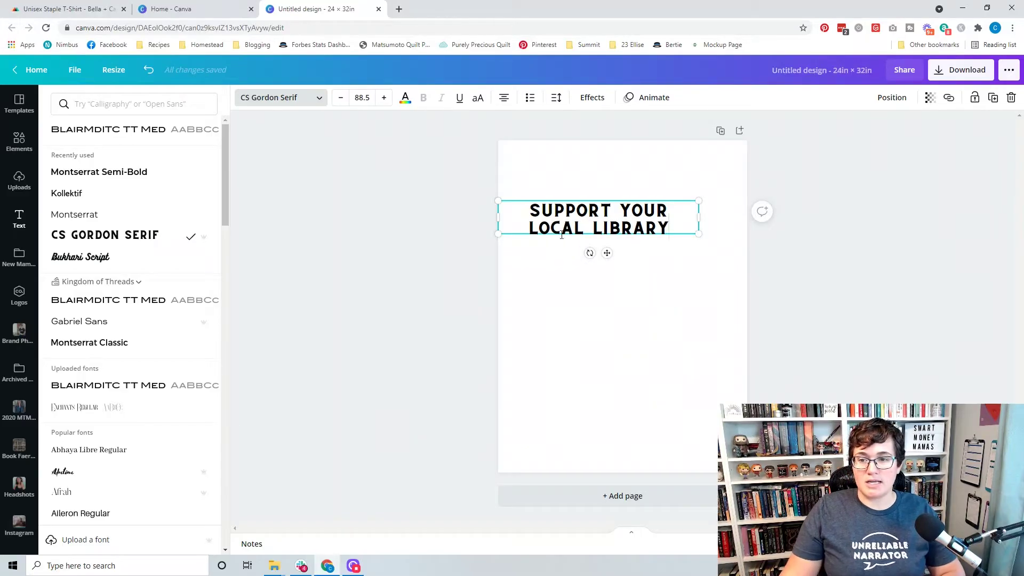
pyautogui.moveTo(501, 217); pyautogui.dragTo(530, 220)
pyautogui.click(506, 223)
# Set the slogan's font size to 150 and widen its text box so the words wrap onto three lines
pyautogui.moveTo(658, 235); pyautogui.dragTo(479, 173)
pyautogui.click(561, 199)
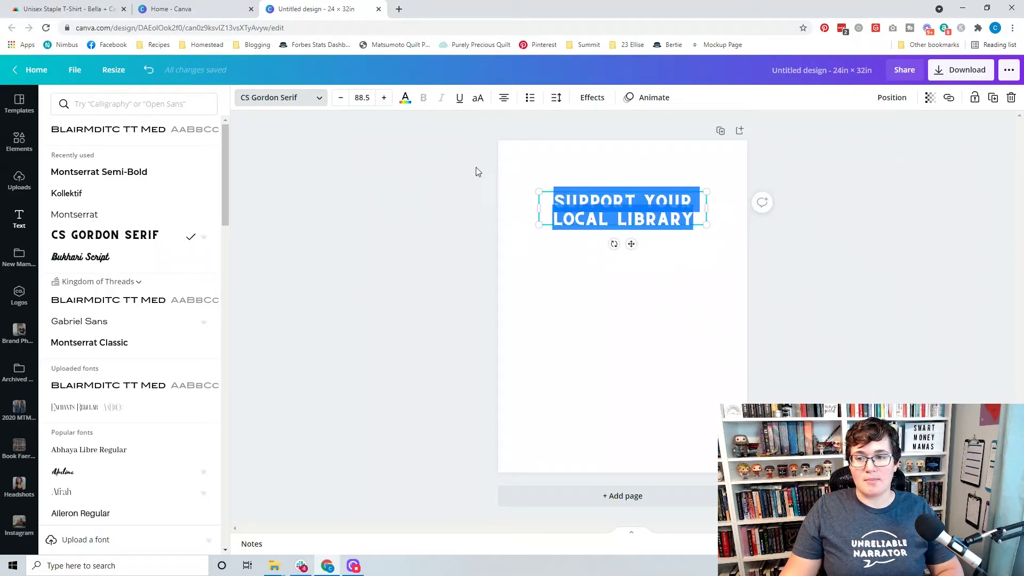
pyautogui.click(368, 104)
pyautogui.write('120')
pyautogui.press('Return')
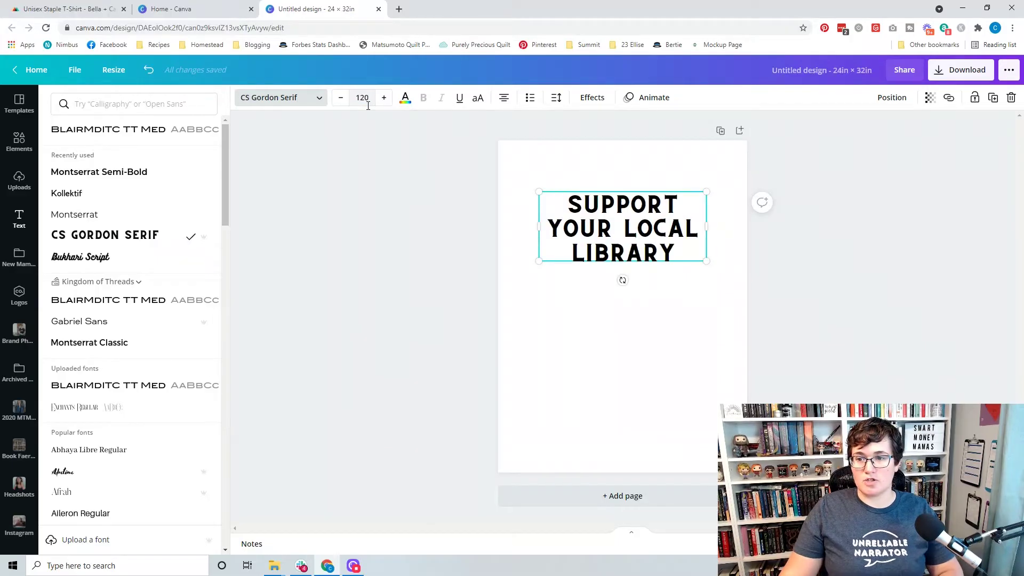
pyautogui.click(359, 98)
pyautogui.write('150')
pyautogui.press('Return')
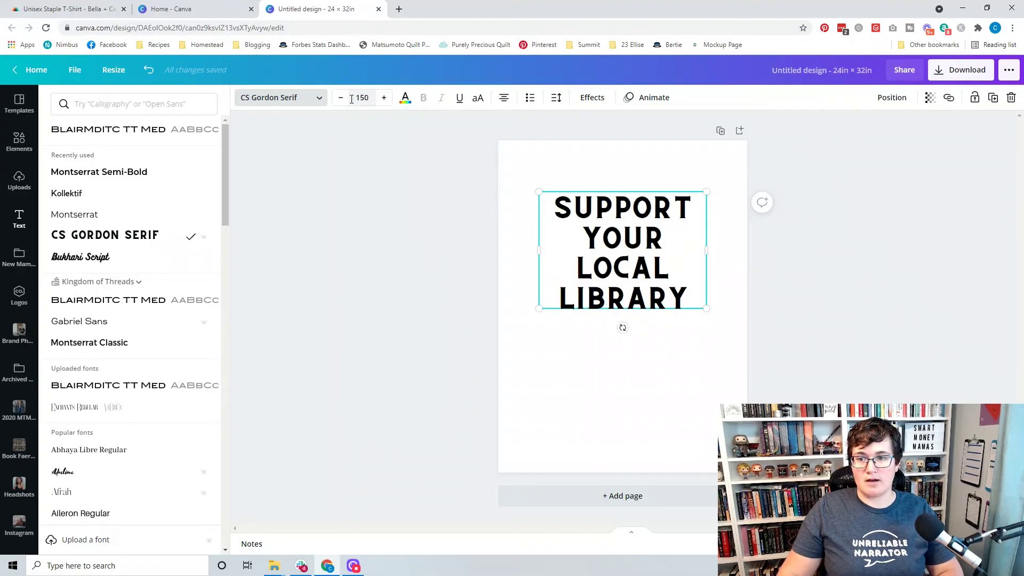
pyautogui.moveTo(535, 254); pyautogui.dragTo(511, 255)
pyautogui.moveTo(623, 283)
pyautogui.mouseDown()
pyautogui.moveTo(641, 284)
pyautogui.moveTo(633, 280)
pyautogui.mouseUp()
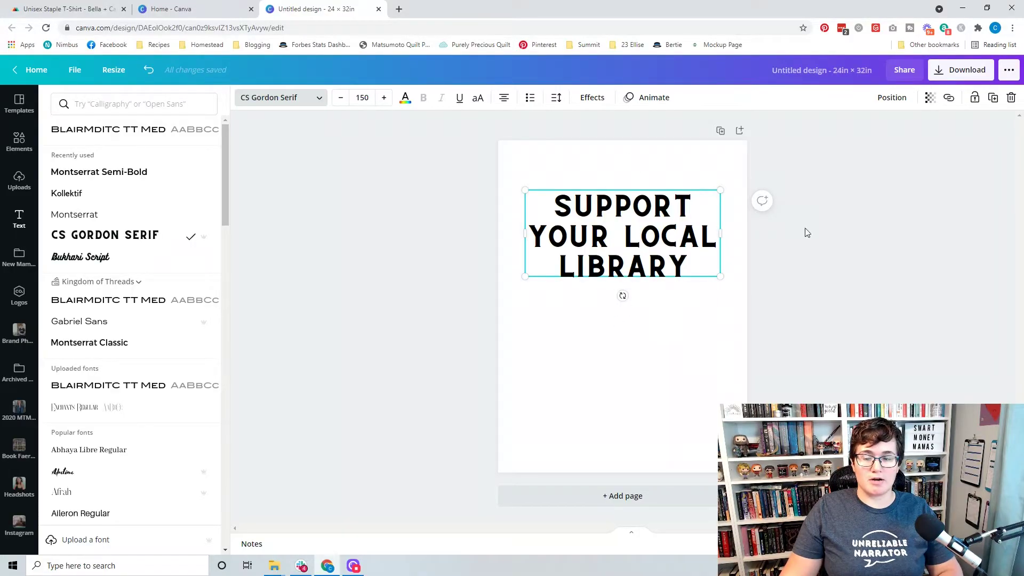
# Try aligning the slogan to the page's middle and left edge, and center it horizontally again
pyautogui.click(902, 106)
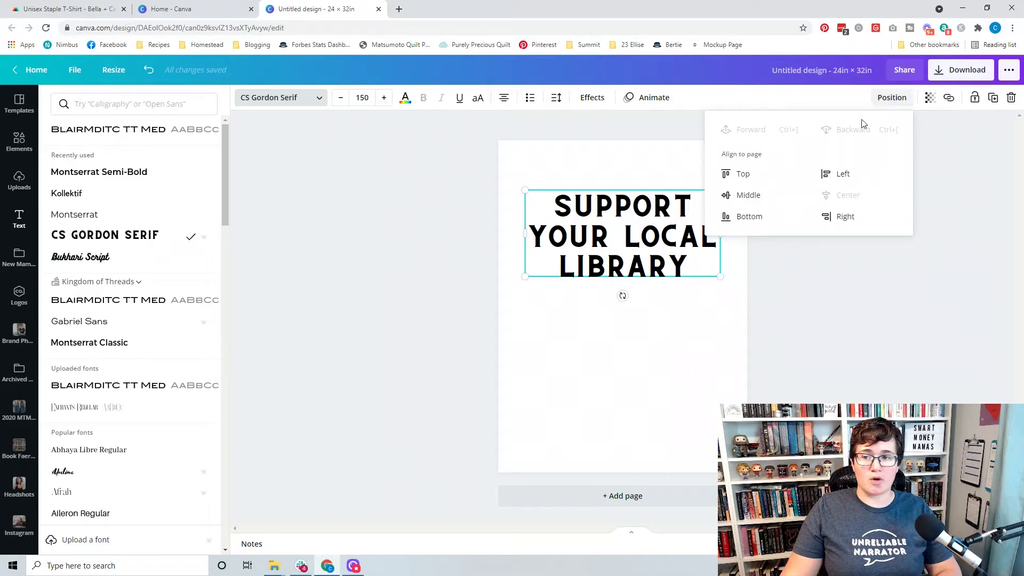
pyautogui.click(760, 197)
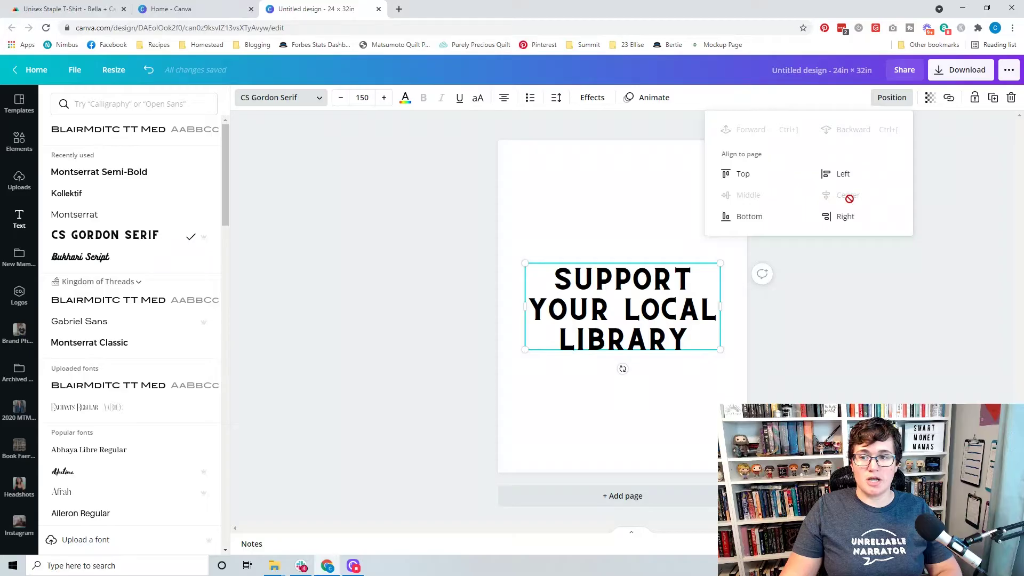
pyautogui.click(828, 176)
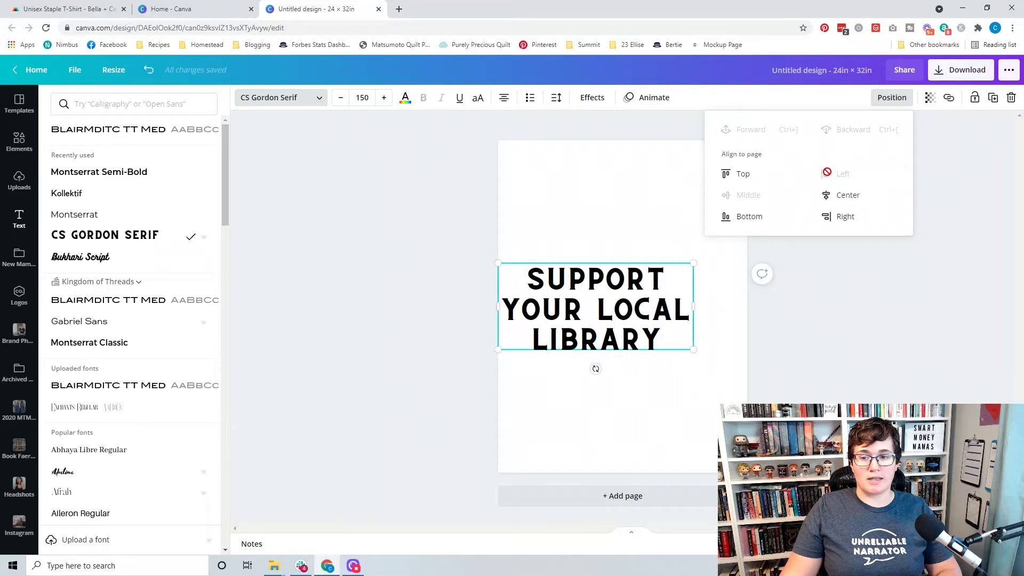
pyautogui.click(840, 195)
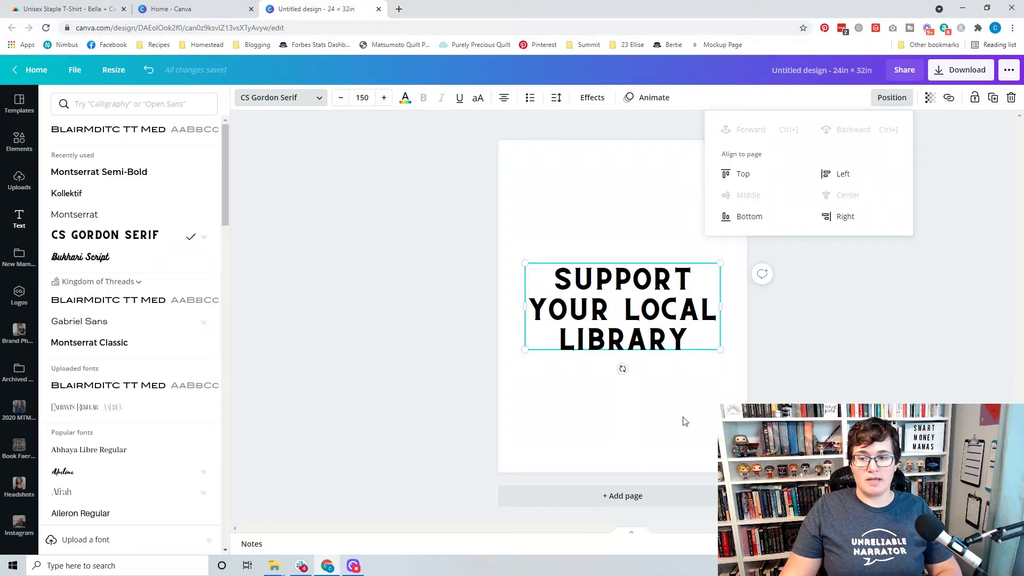
# Move the slogan into the upper part of the page, keeping it horizontally centered
pyautogui.click(640, 331)
pyautogui.moveTo(644, 349); pyautogui.dragTo(644, 286)
pyautogui.click(692, 315)
pyautogui.click(670, 267)
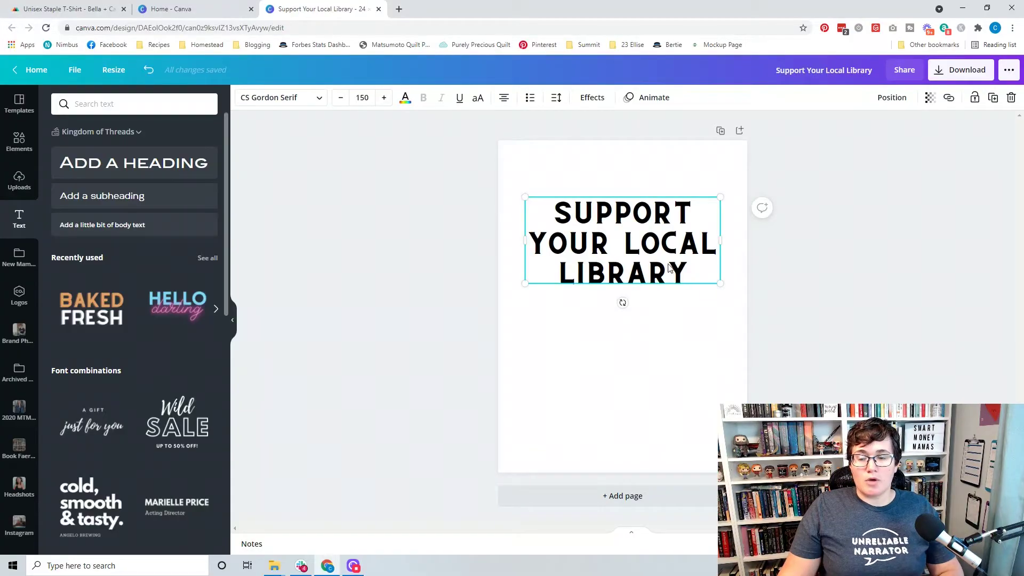
# Increase the slogan's line spacing to about 1.51
pyautogui.click(556, 98)
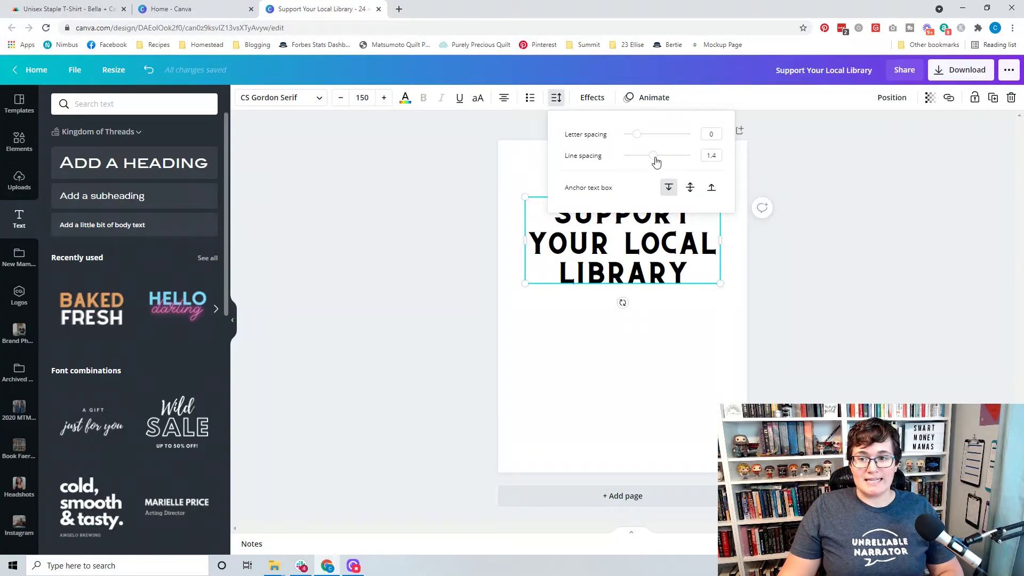
pyautogui.moveTo(656, 160)
pyautogui.mouseDown()
pyautogui.moveTo(675, 160)
pyautogui.moveTo(644, 163)
pyautogui.moveTo(657, 163)
pyautogui.mouseUp()
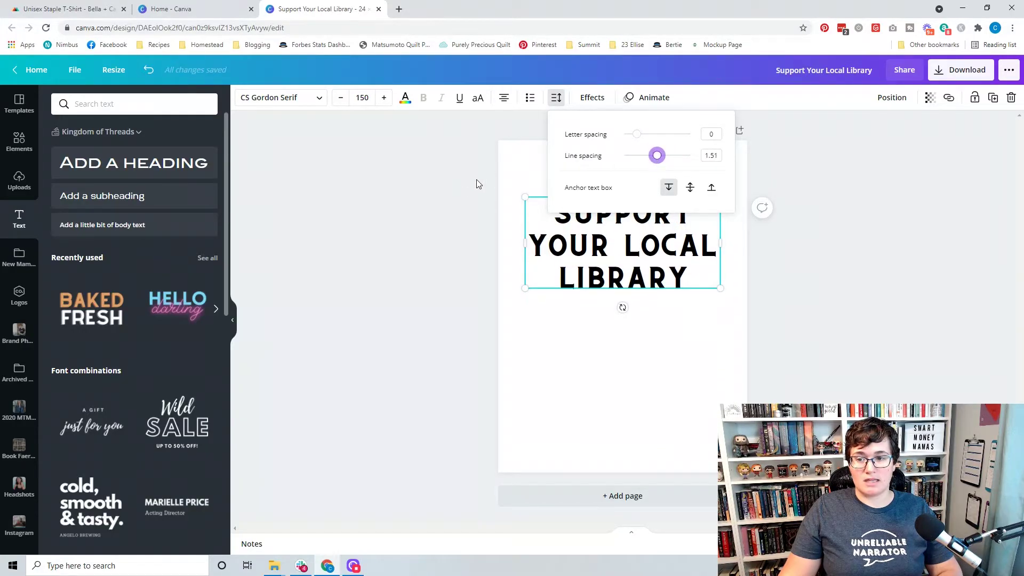
pyautogui.click(457, 187)
pyautogui.click(459, 190)
pyautogui.click(550, 267)
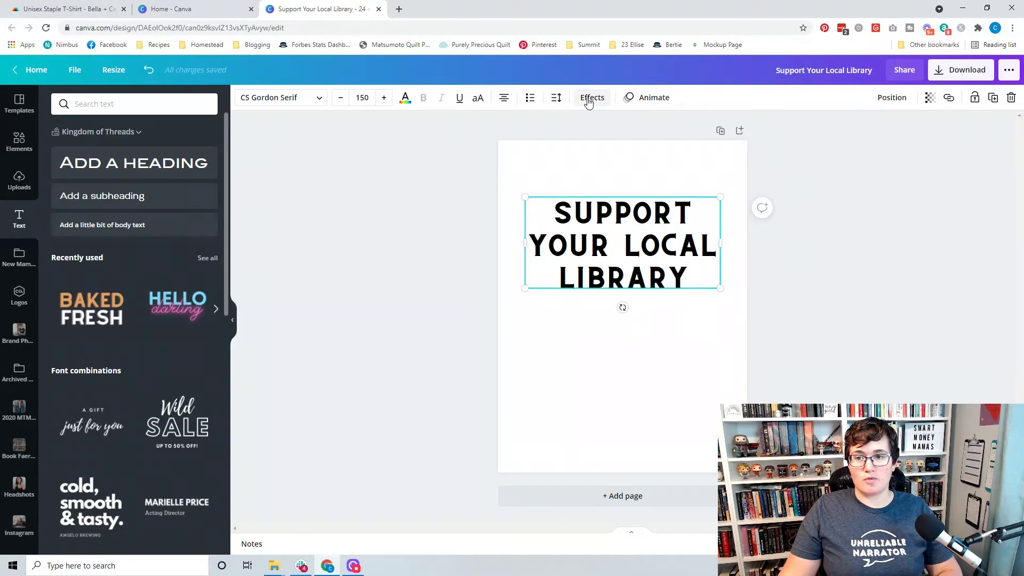
# Try the Splice, Hollow and Shadow effects on the slogan and reset its style to None
pyautogui.click(588, 101)
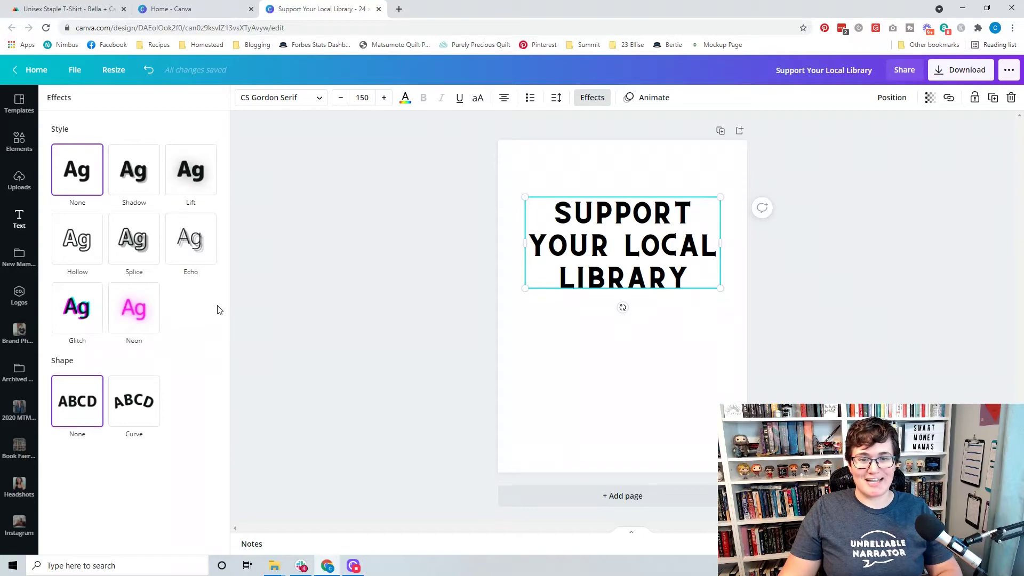
pyautogui.click(129, 263)
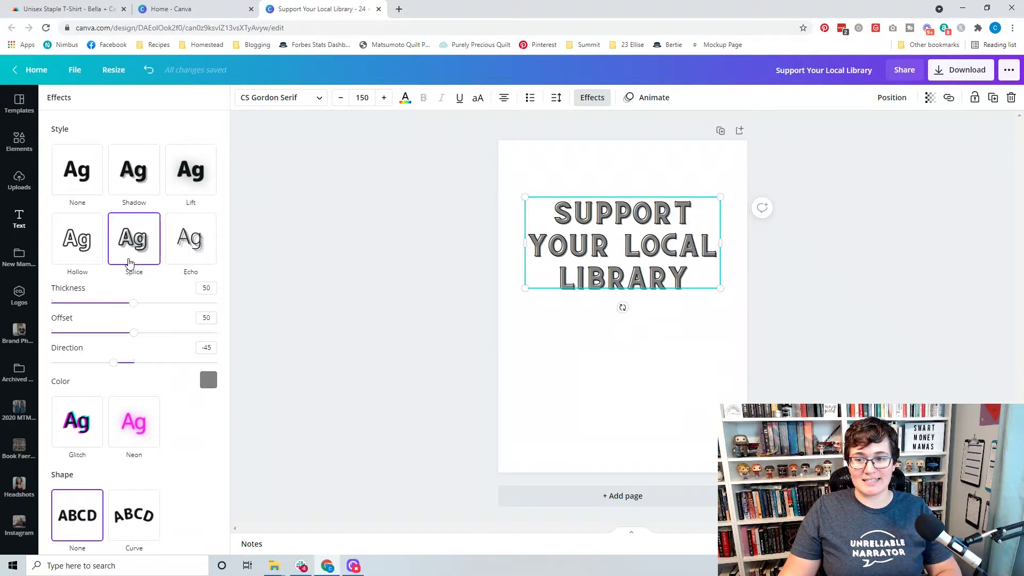
pyautogui.click(83, 251)
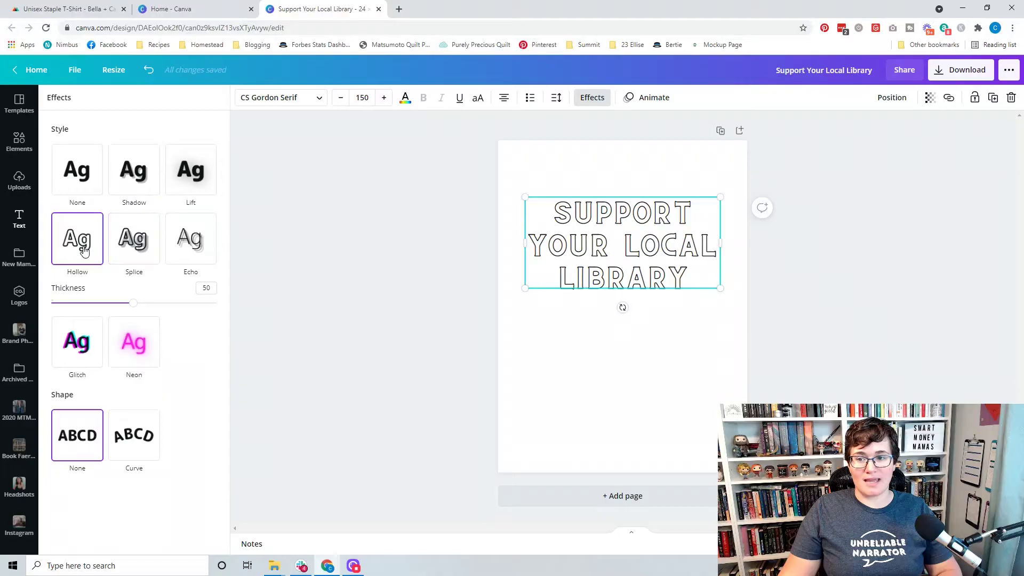
pyautogui.click(143, 191)
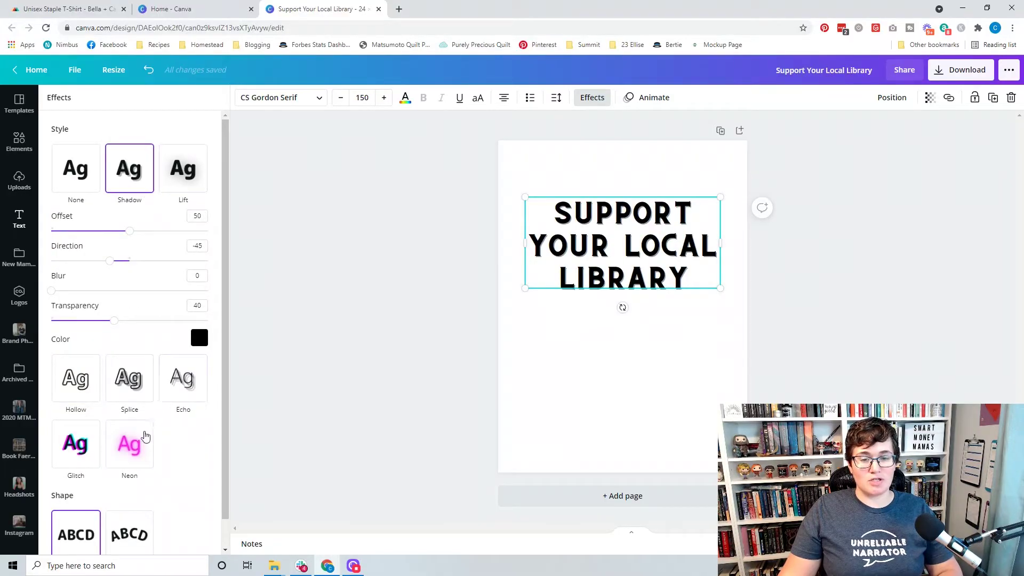
pyautogui.click(84, 188)
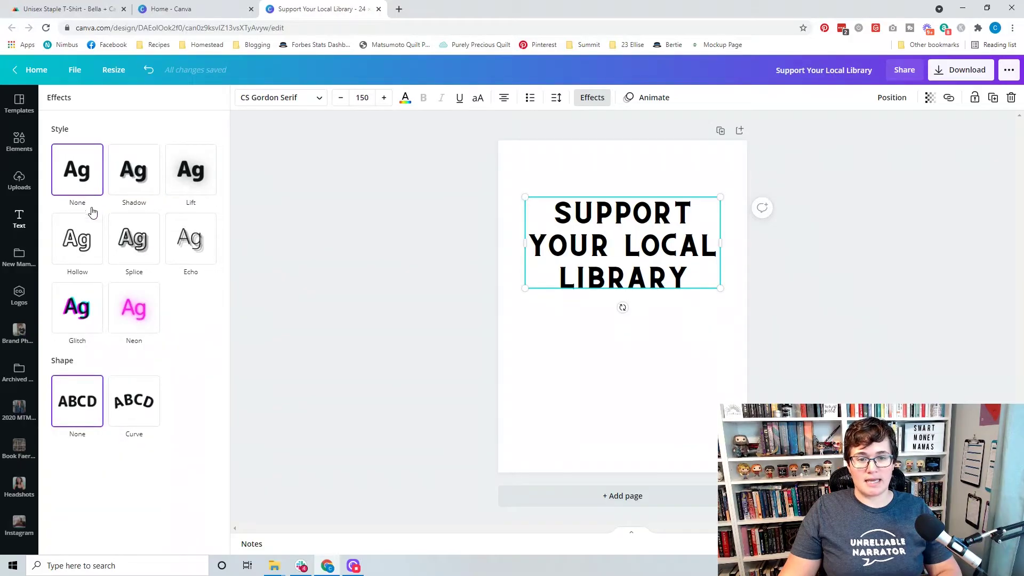
# Apply the Hollow effect to the slogan, duplicate it and place the copy slightly below the original
pyautogui.click(81, 252)
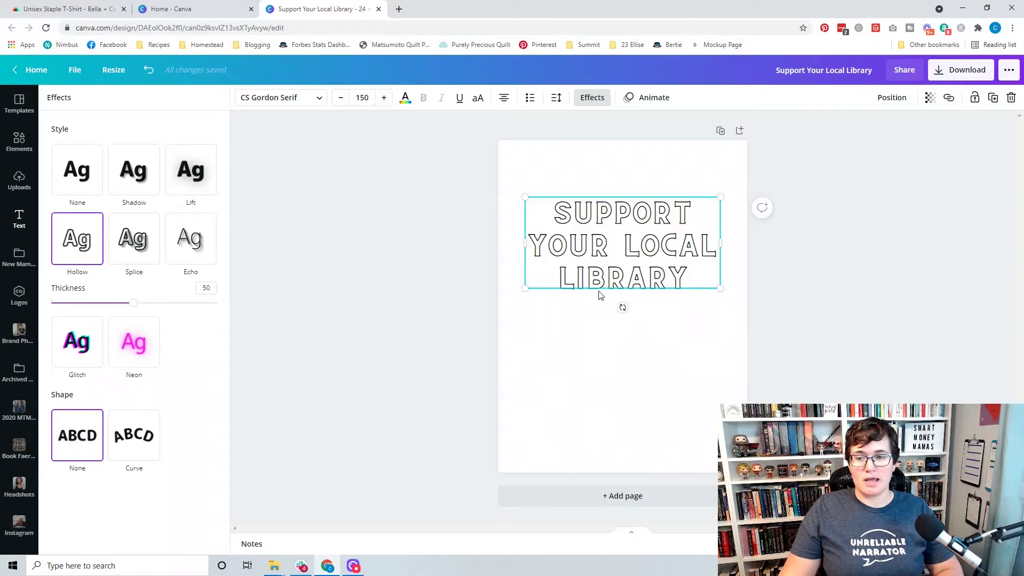
pyautogui.hotkey('ctrl', 'd')
pyautogui.moveTo(603, 282); pyautogui.dragTo(602, 337)
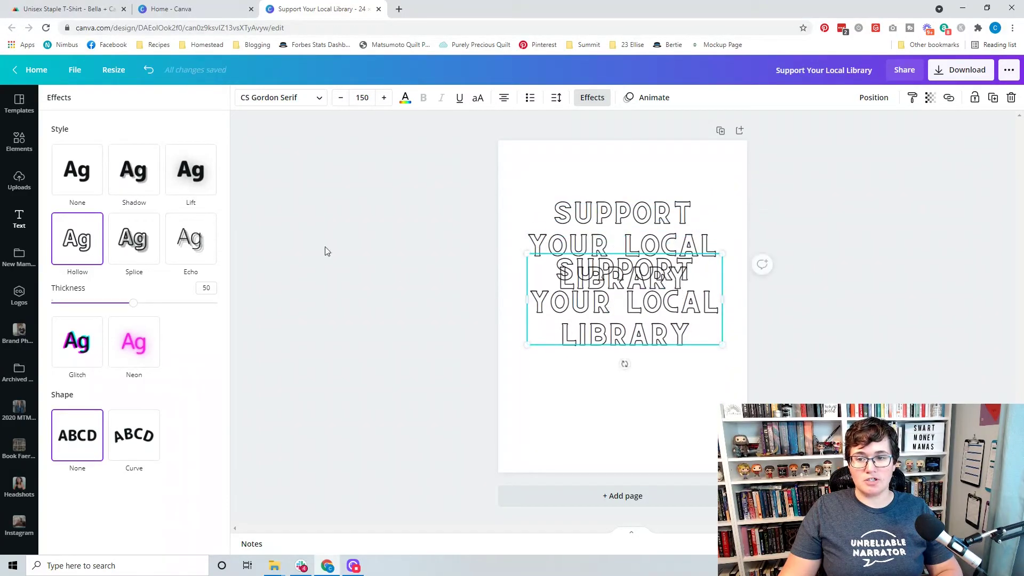
# Remove the Hollow effect from the duplicate and color it golden yellow from the KOT - Main Palette
pyautogui.click(103, 194)
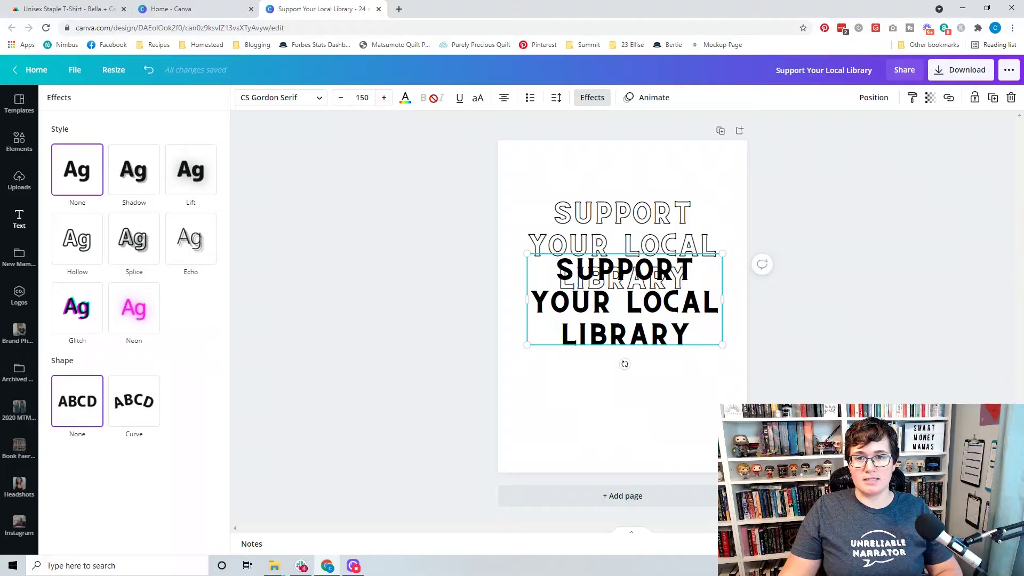
pyautogui.click(406, 98)
pyautogui.click(92, 239)
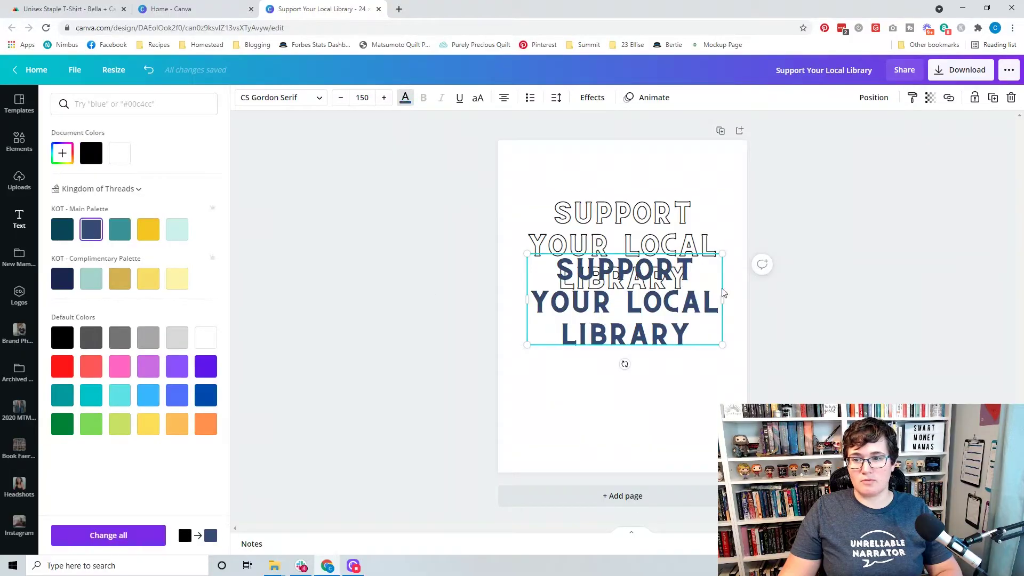
pyautogui.click(148, 230)
# Place the yellow copy exactly over the hollow slogan and send it backward so the outline lies on top
pyautogui.moveTo(652, 342); pyautogui.dragTo(651, 285)
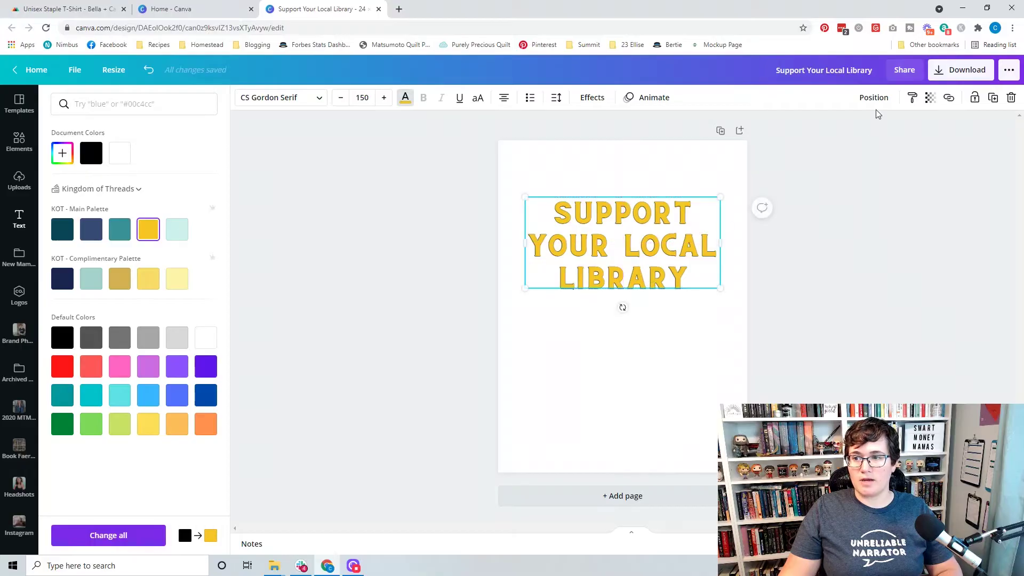
pyautogui.click(874, 98)
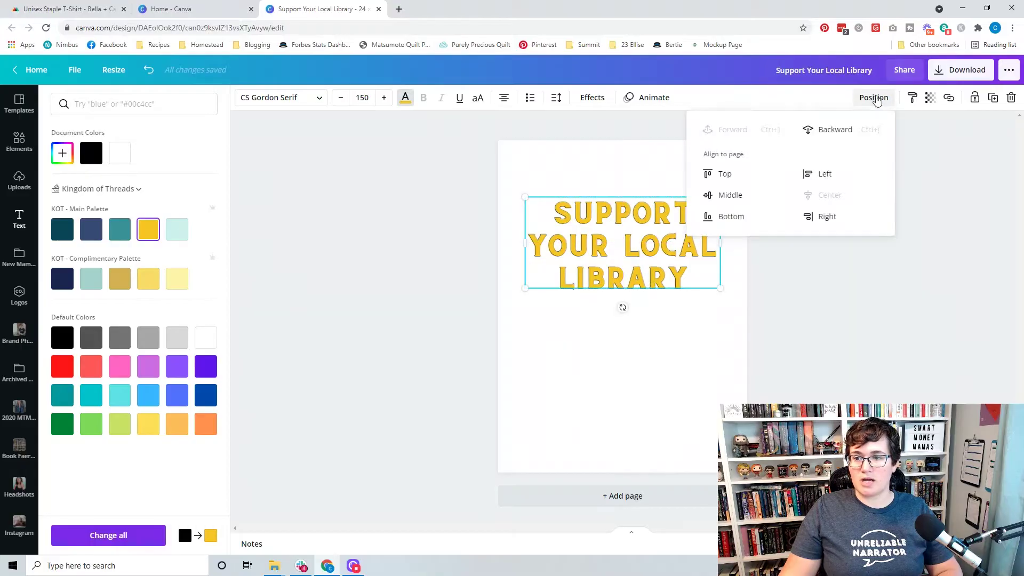
pyautogui.click(831, 131)
pyautogui.click(674, 359)
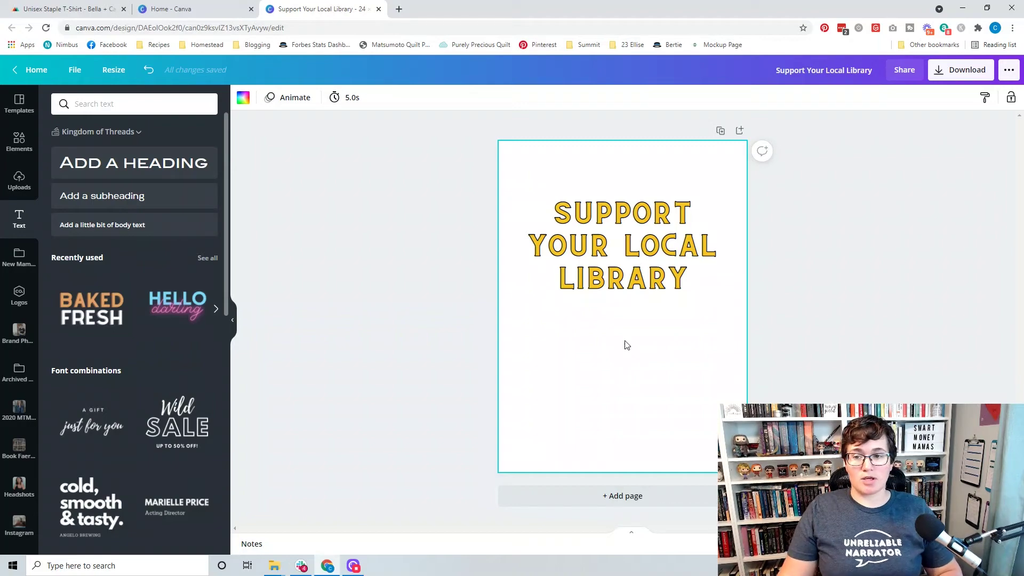
# Change the brand kit used for the text styles to Smart Money Mamas and select the slogan on the page
pyautogui.click(99, 132)
pyautogui.click(590, 274)
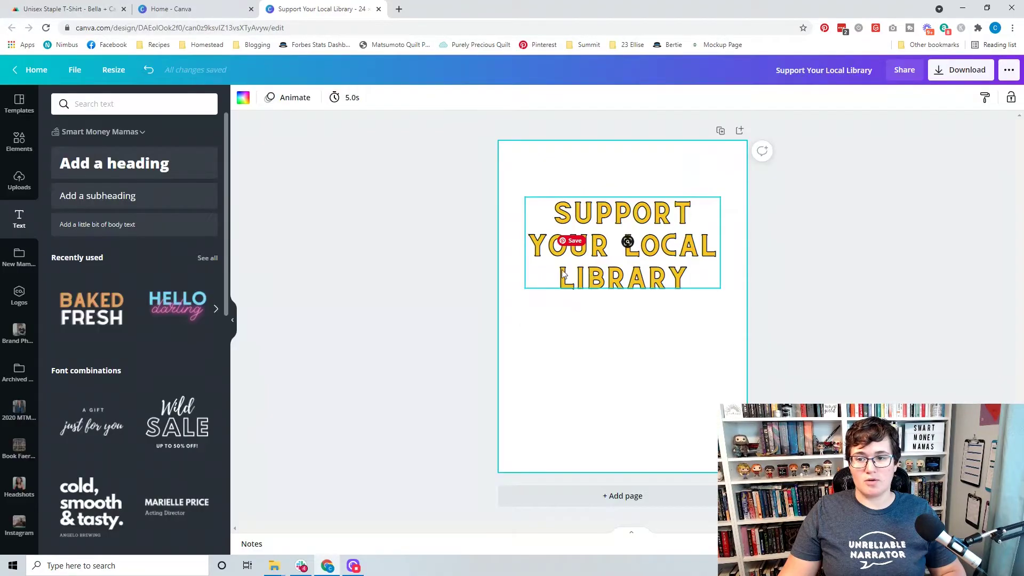
pyautogui.click(127, 134)
pyautogui.click(328, 222)
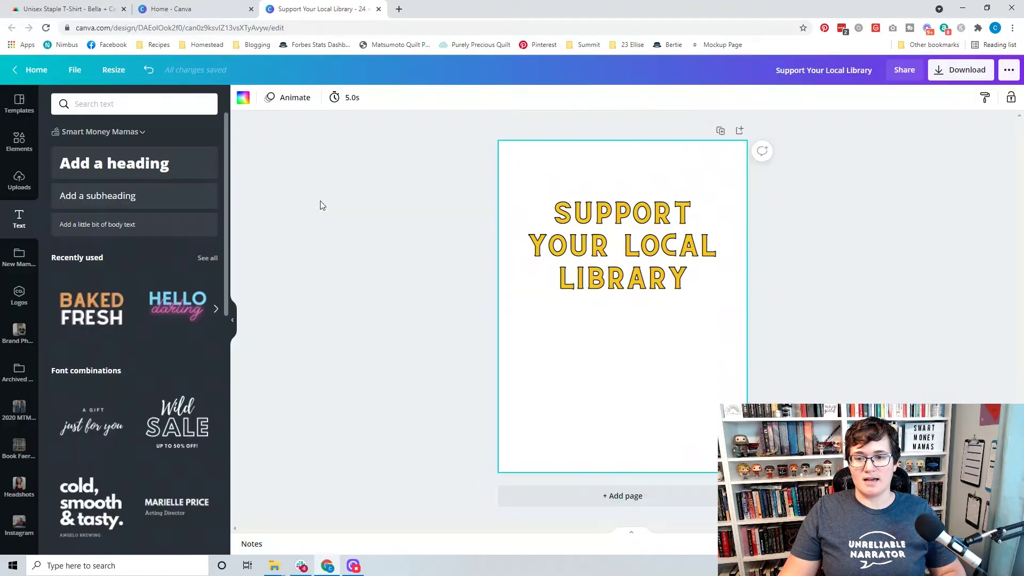
pyautogui.click(590, 252)
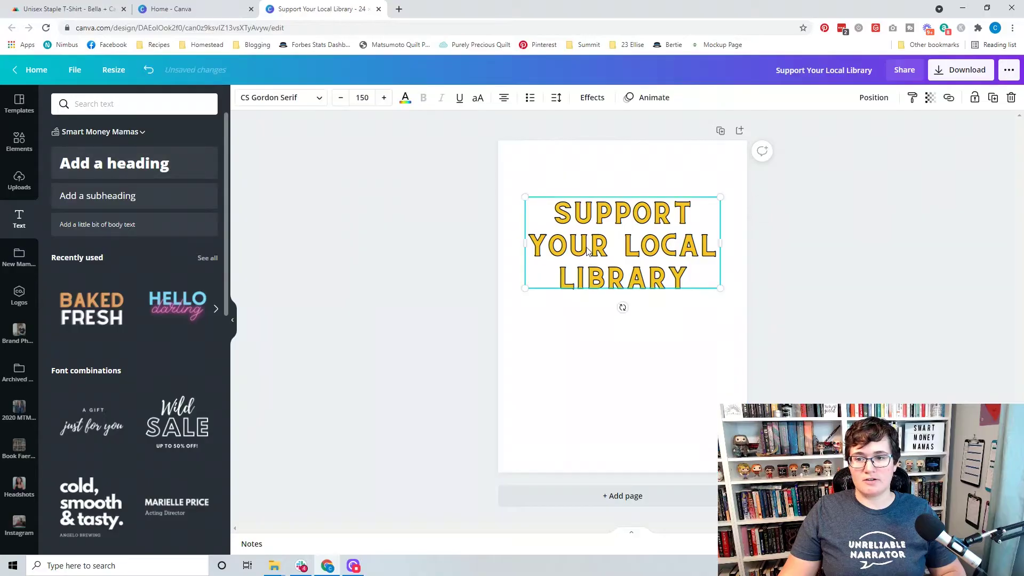
# Try Chelsea Handwriting on the outlined slogan, and set its font to the uploaded Mighty Mountain
pyautogui.click(295, 102)
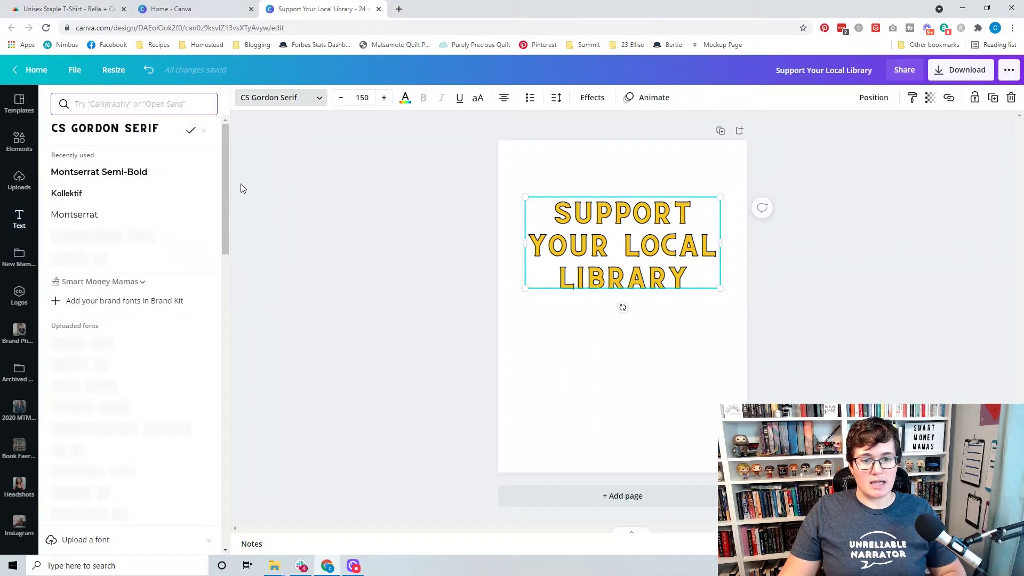
pyautogui.scroll(-2, 200, 283)
pyautogui.scroll(-2, 194, 314)
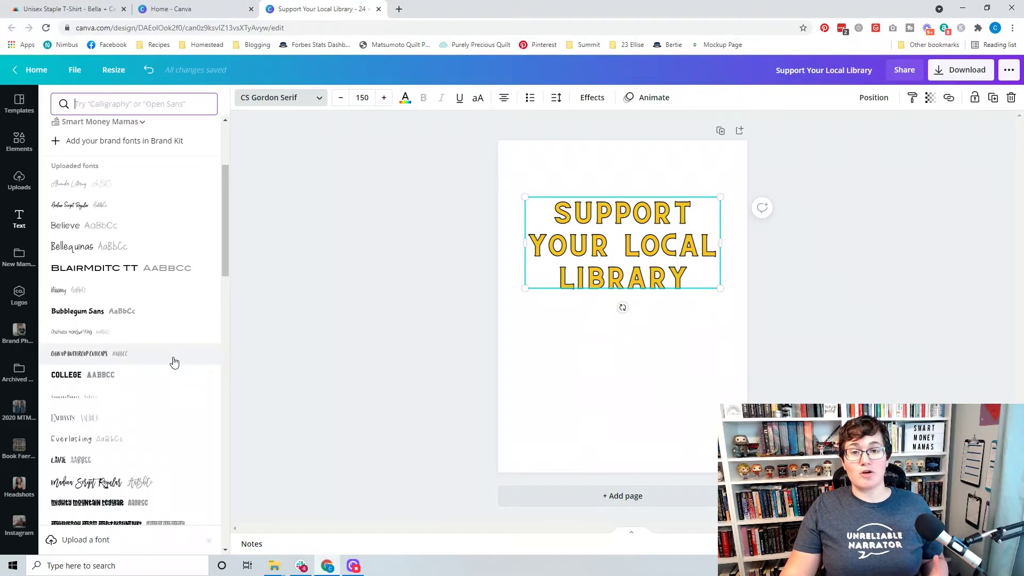
pyautogui.click(166, 337)
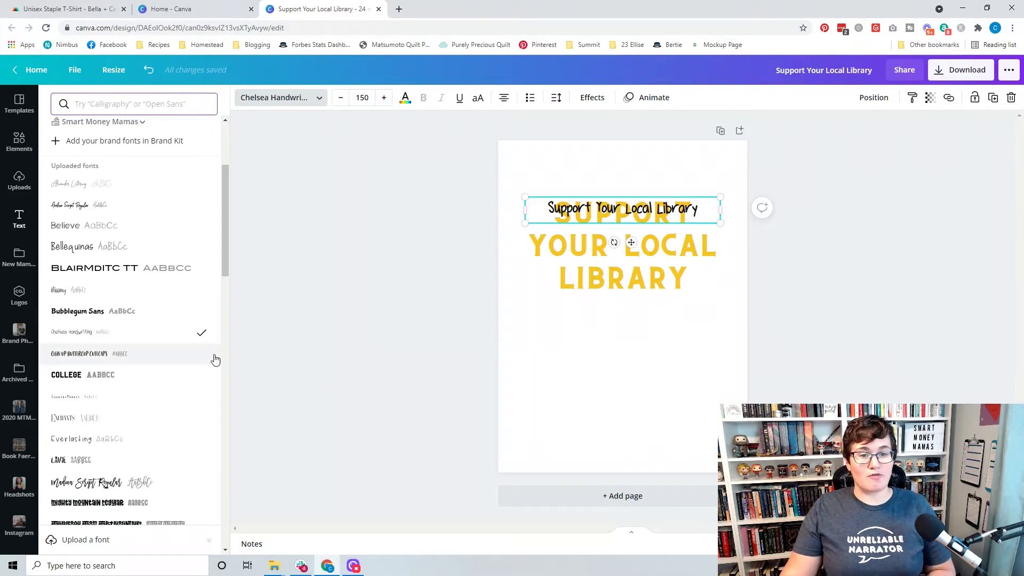
pyautogui.scroll(-3, 203, 349)
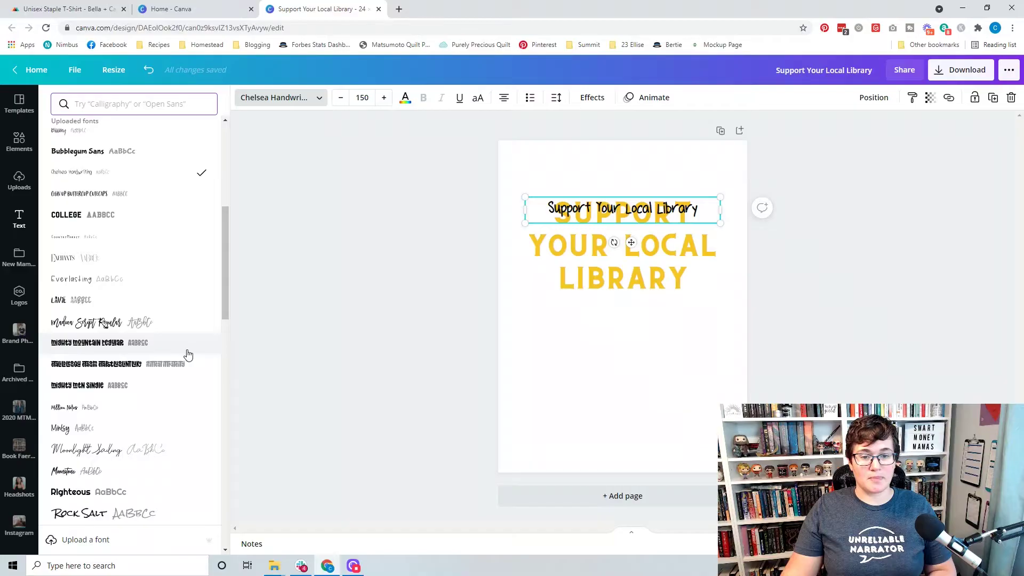
pyautogui.click(184, 354)
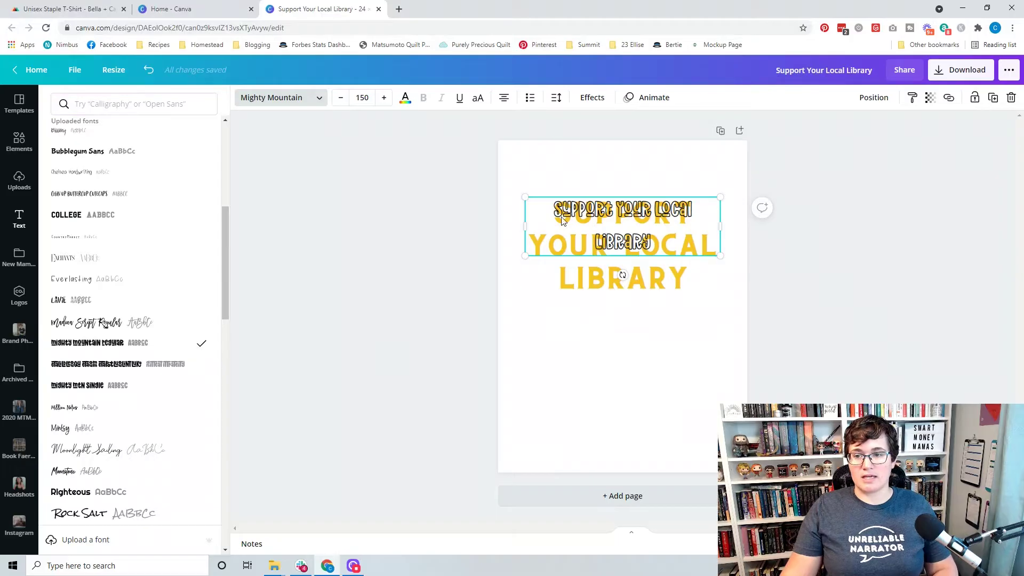
# Set the whole outlined slogan's font size to 250 and add a line break before "Your"
pyautogui.moveTo(554, 211); pyautogui.dragTo(595, 211)
pyautogui.hotkey('ctrl', 'a')
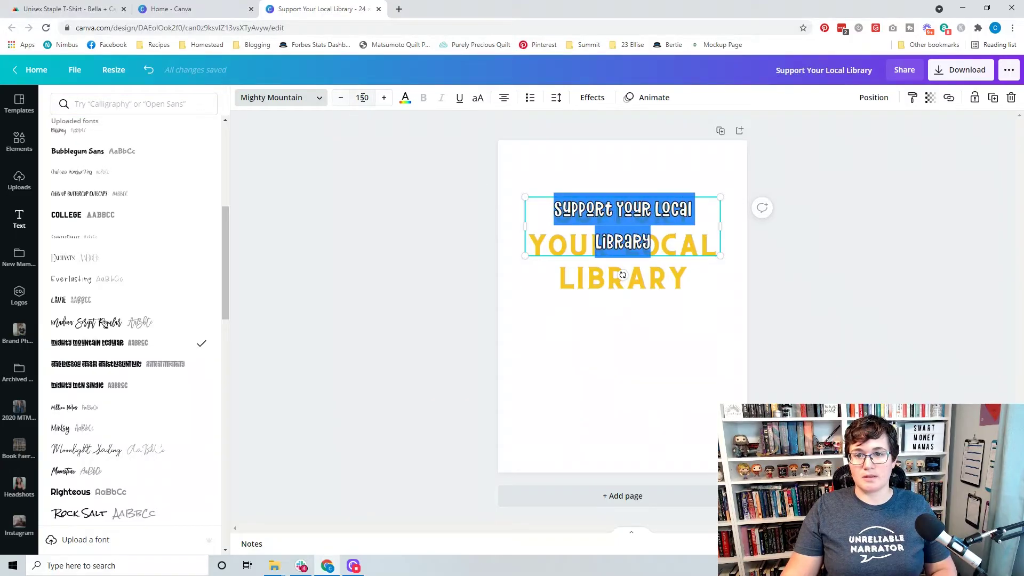
pyautogui.click(362, 97)
pyautogui.write('250')
pyautogui.press('Return')
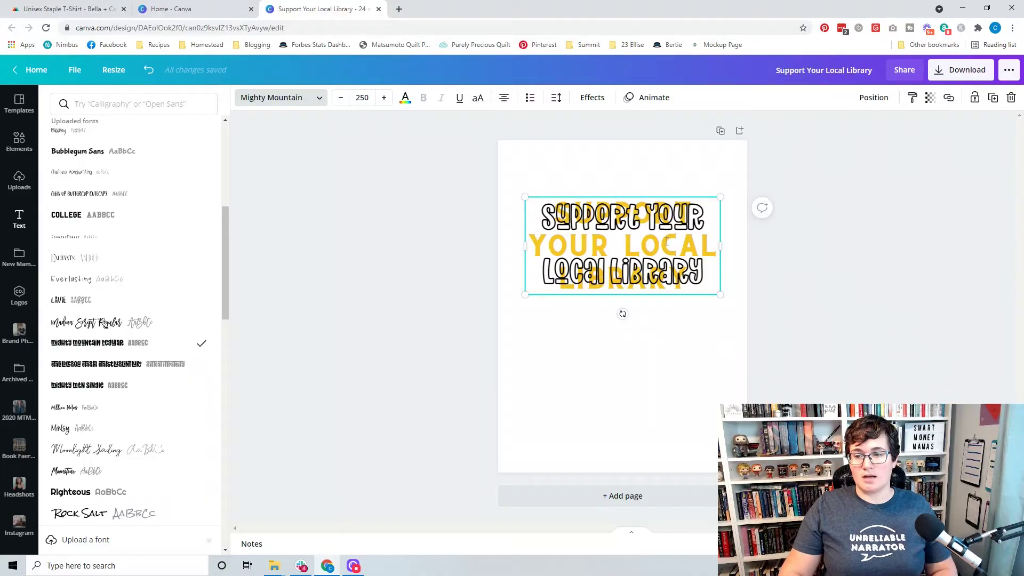
pyautogui.press('Return')
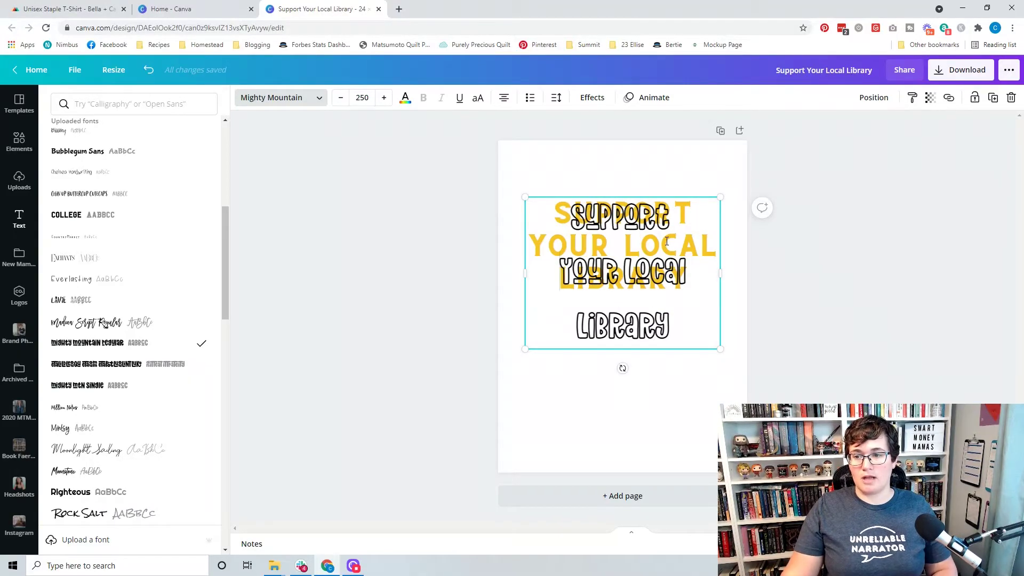
# Move the outlined slogan up slightly and delete the yellow copy behind it
pyautogui.click(643, 198)
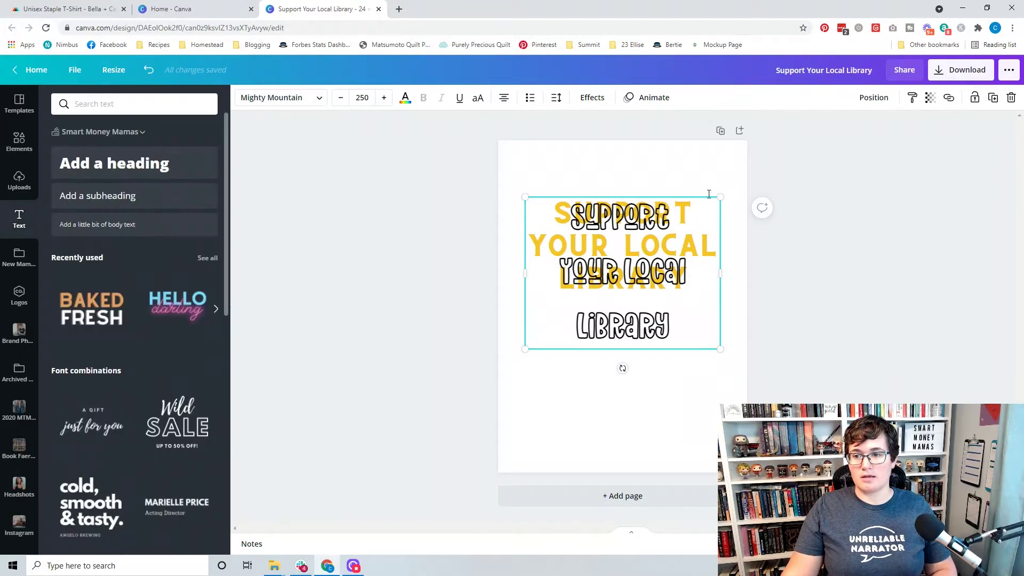
pyautogui.moveTo(642, 195); pyautogui.dragTo(600, 200)
pyautogui.click(643, 201)
pyautogui.press('Delete')
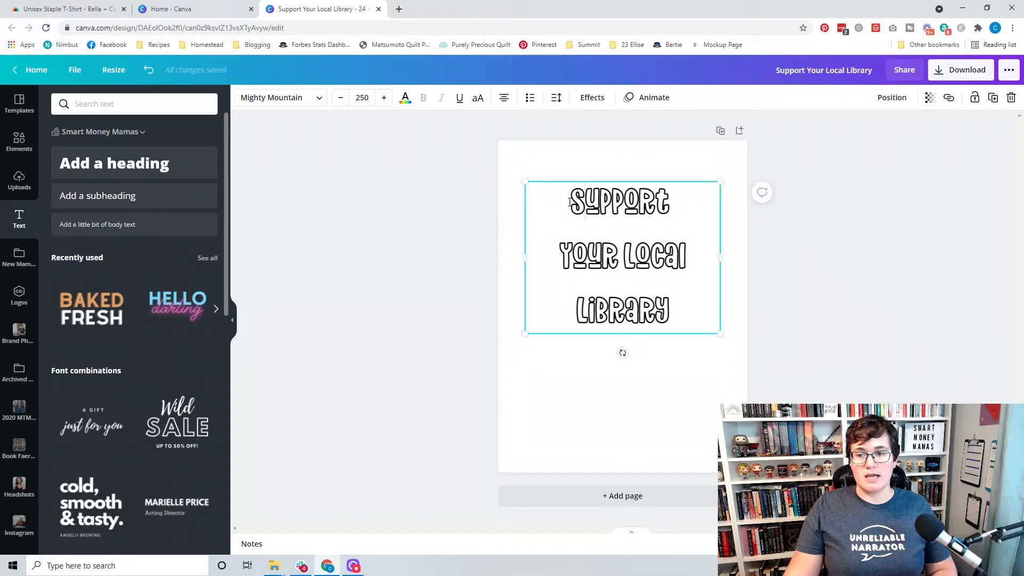
# Set the slogan's font size to 350 and tighten its line spacing so the three lines sit close together
pyautogui.doubleClick(643, 253)
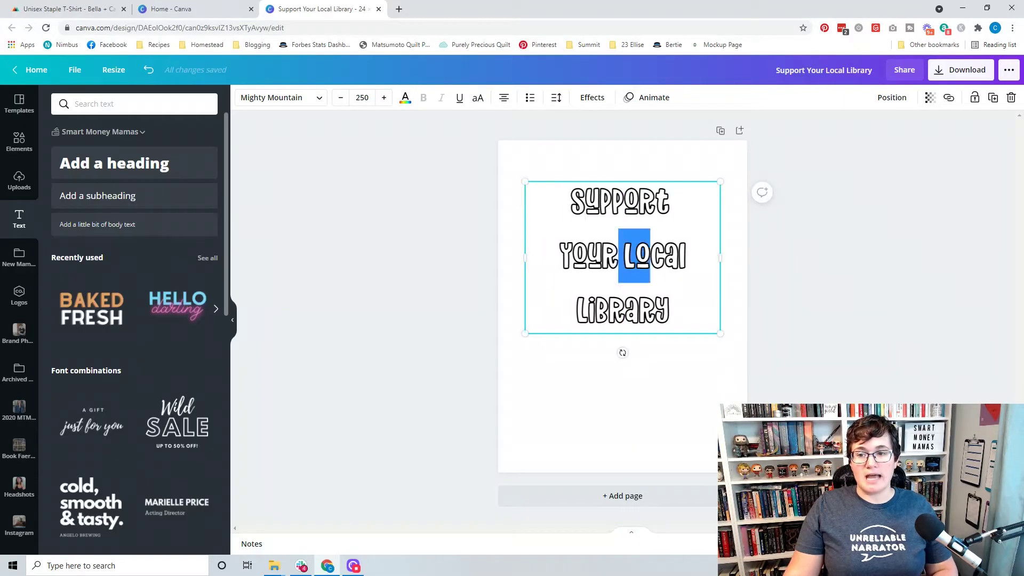
pyautogui.click(363, 97)
pyautogui.write('350')
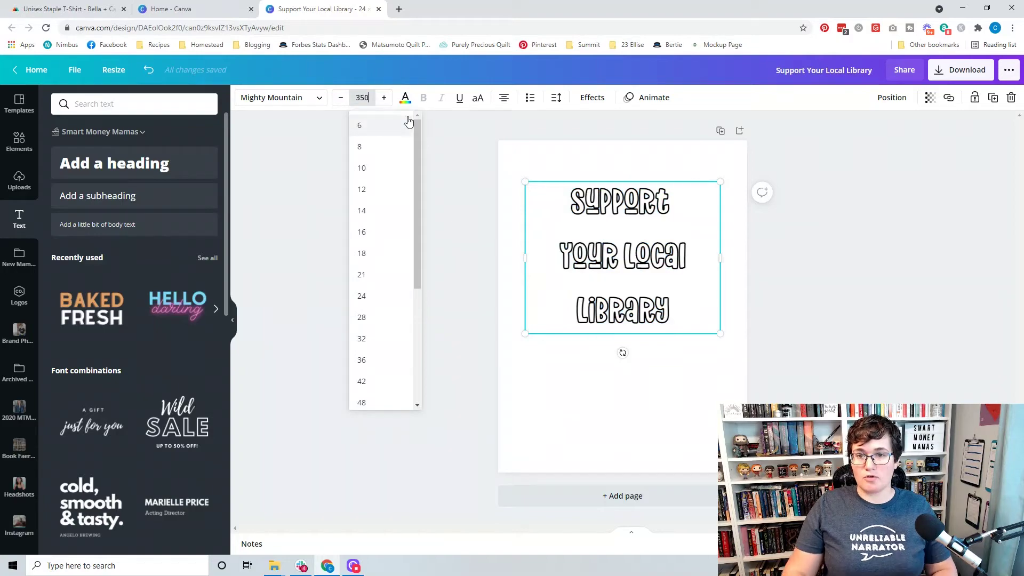
pyautogui.press('Return')
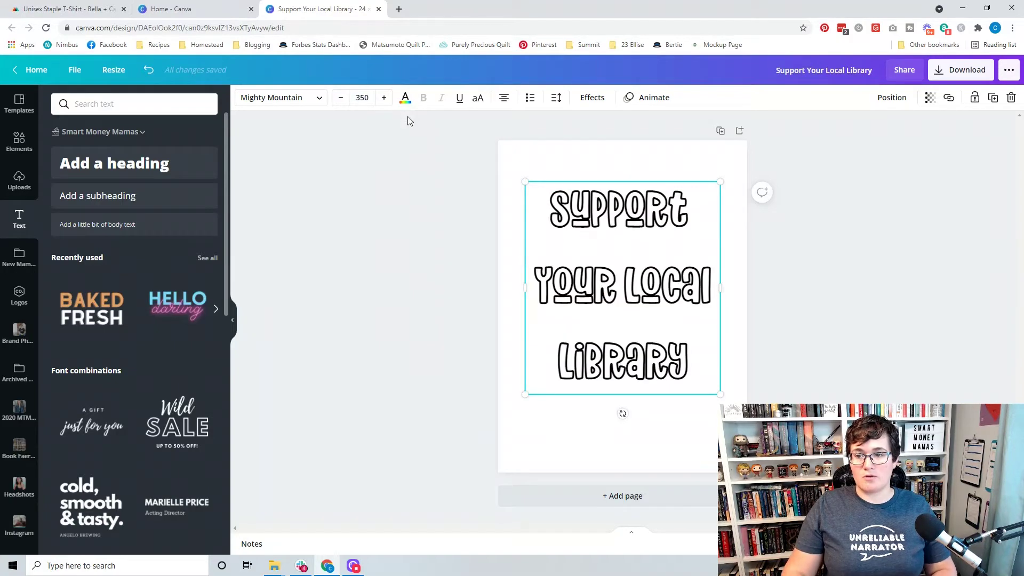
pyautogui.click(556, 97)
pyautogui.moveTo(655, 158); pyautogui.dragTo(639, 155)
pyautogui.click(402, 252)
pyautogui.click(404, 258)
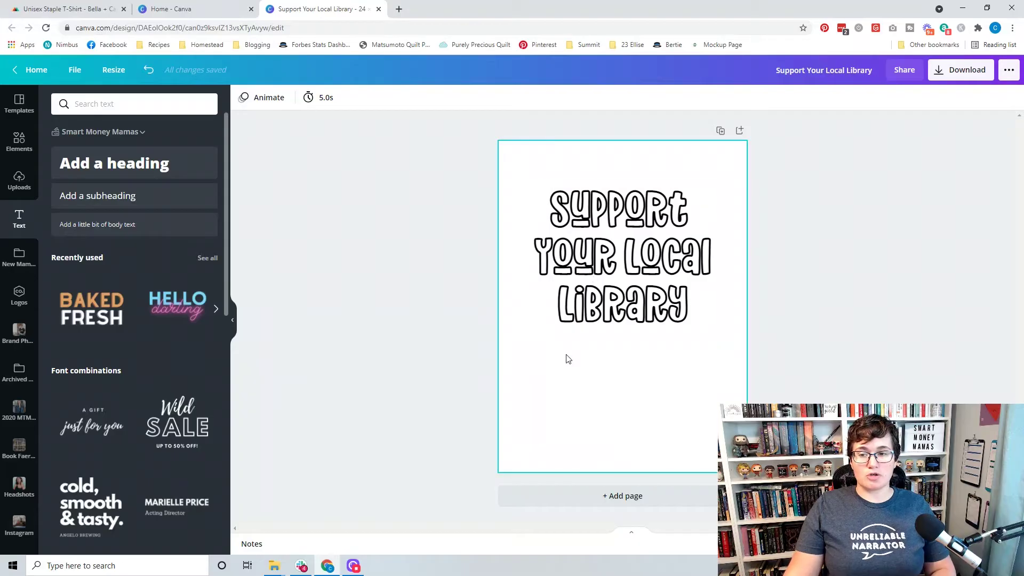
# Search the elements for shapes, add a square and stretch it over the whole page as a background
pyautogui.click(19, 141)
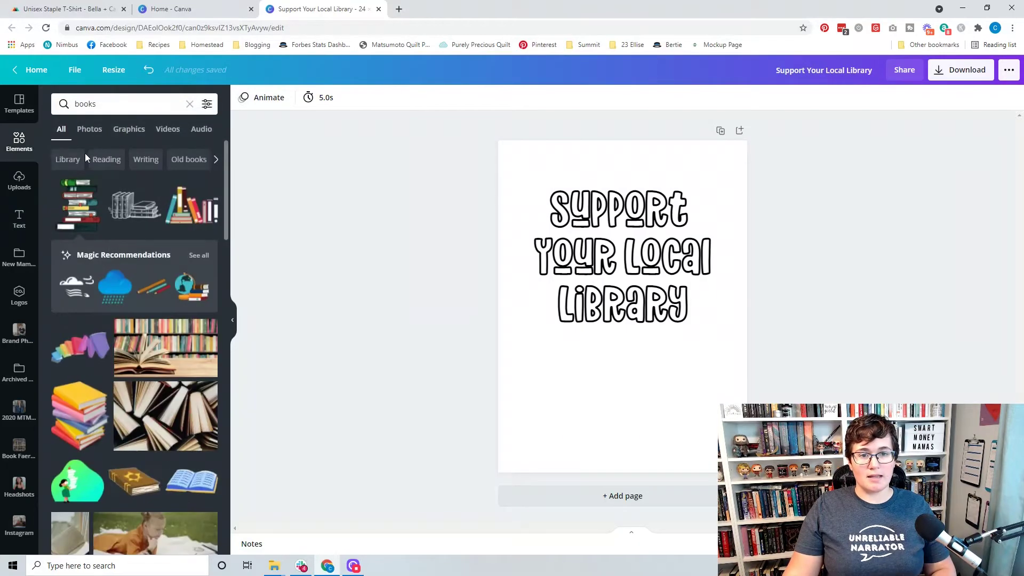
pyautogui.click(88, 106)
pyautogui.write('shapes')
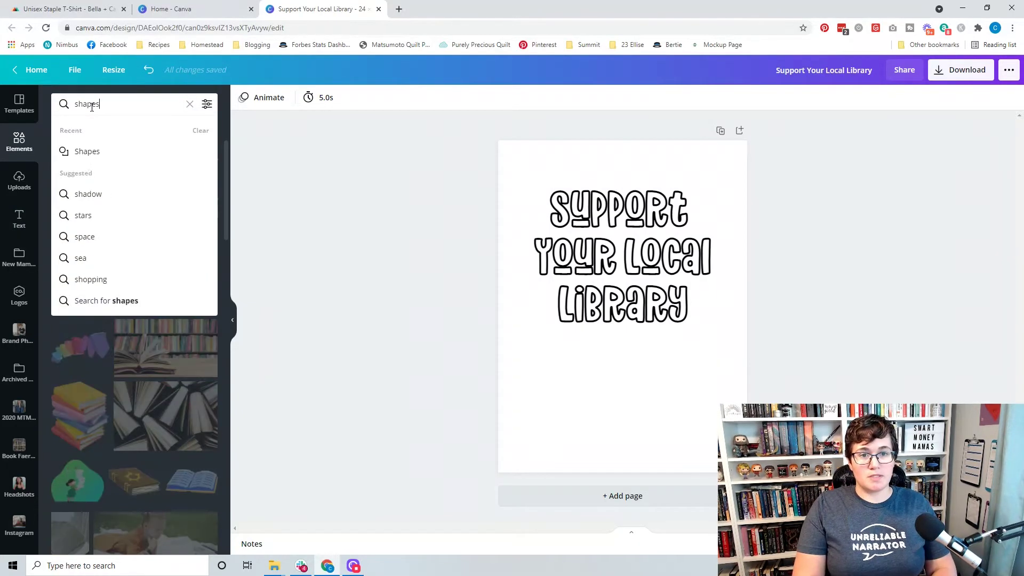
pyautogui.press('Return')
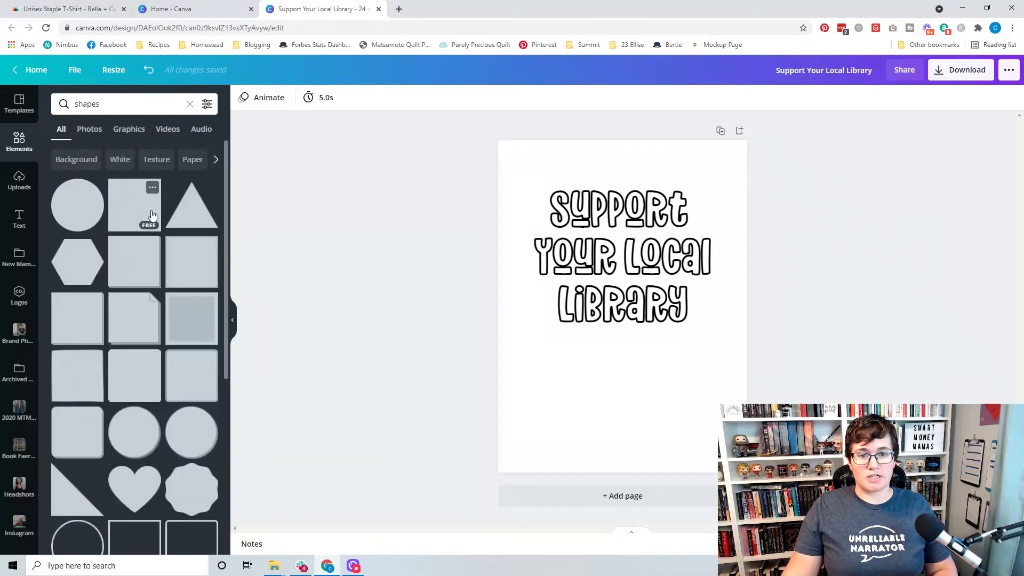
pyautogui.click(141, 209)
pyautogui.moveTo(635, 369); pyautogui.dragTo(575, 269)
pyautogui.moveTo(635, 277); pyautogui.dragTo(683, 450)
pyautogui.moveTo(632, 390); pyautogui.dragTo(625, 471)
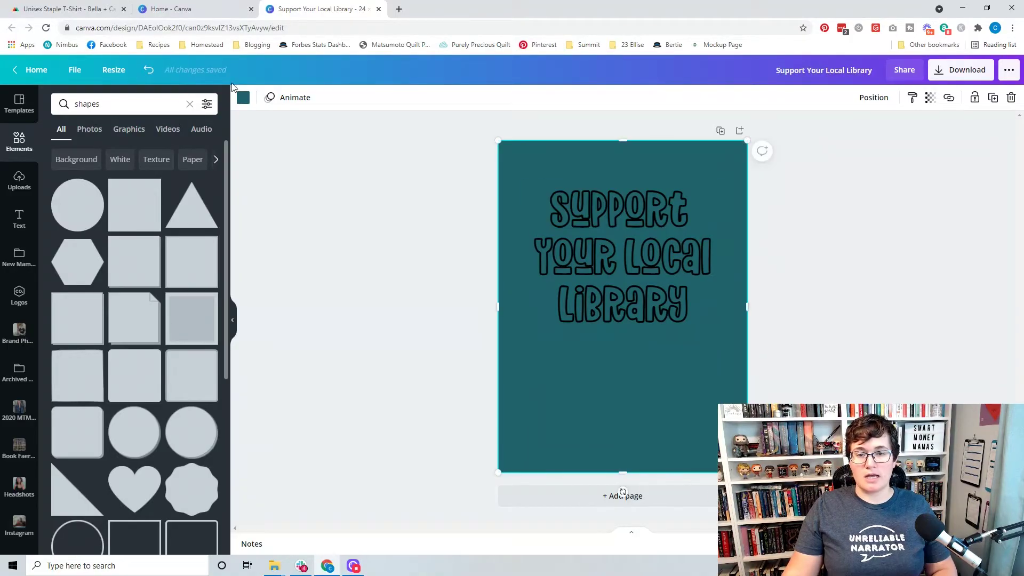
# Color the background shape black and the slogan white
pyautogui.click(244, 98)
pyautogui.click(91, 154)
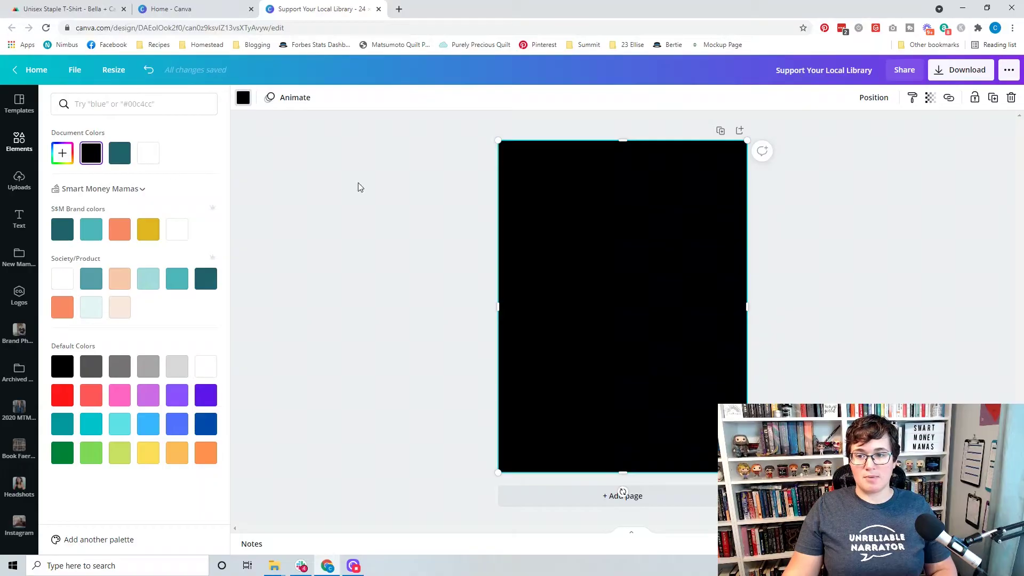
pyautogui.click(600, 239)
pyautogui.click(406, 98)
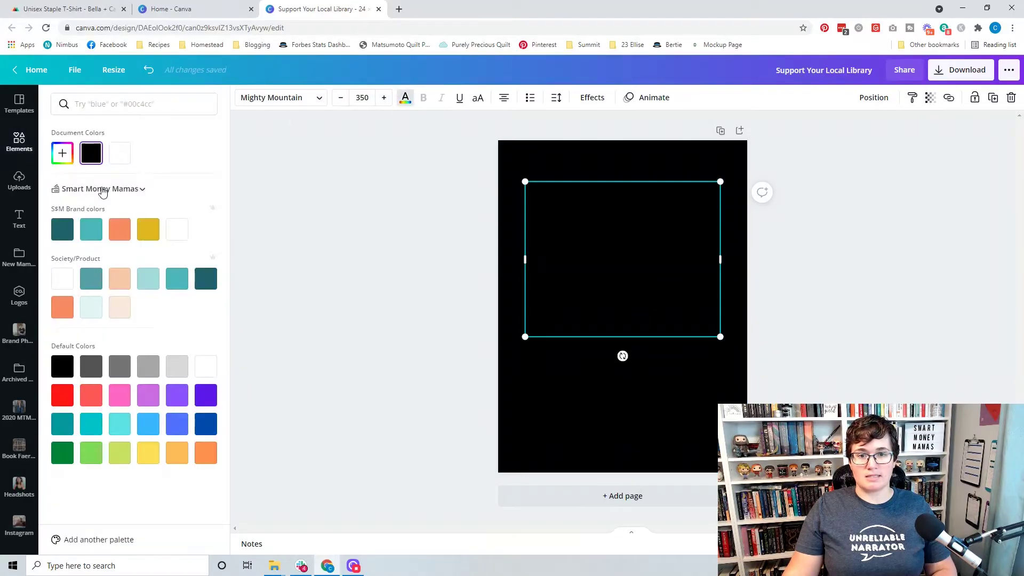
pyautogui.click(120, 153)
pyautogui.click(370, 246)
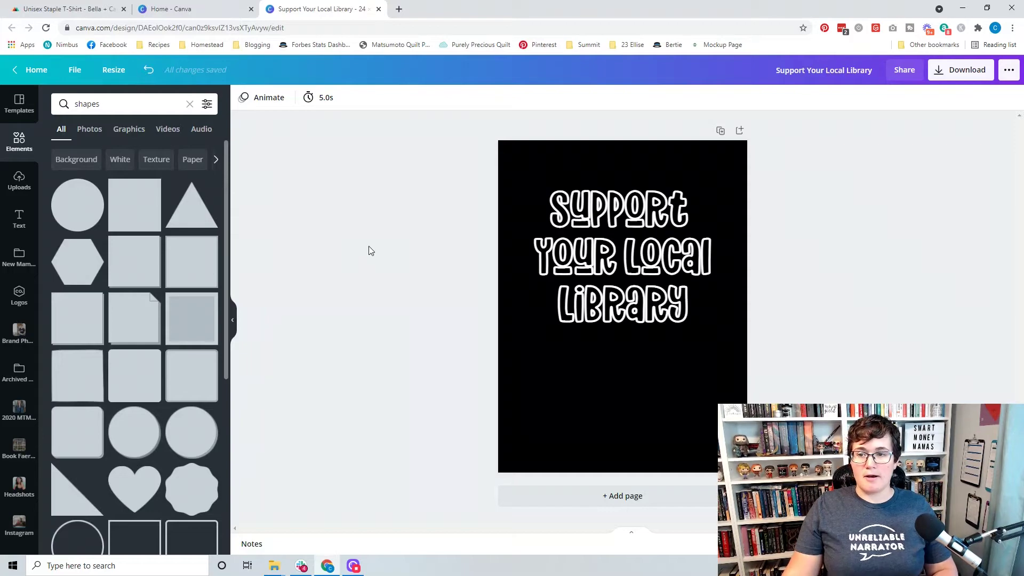
# Try a lime green fill on the background shape to preview the white slogan on it
pyautogui.click(508, 168)
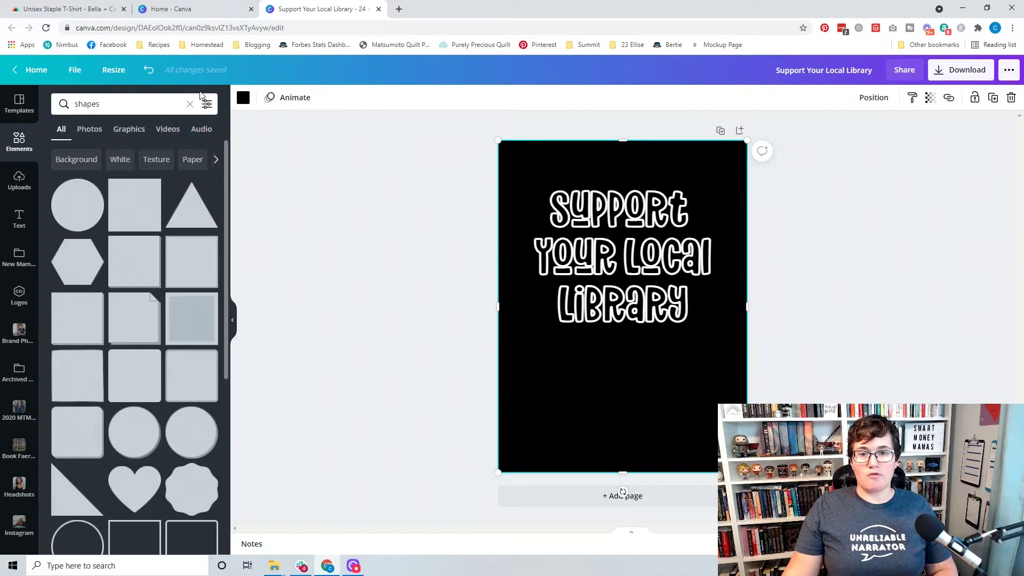
pyautogui.click(243, 97)
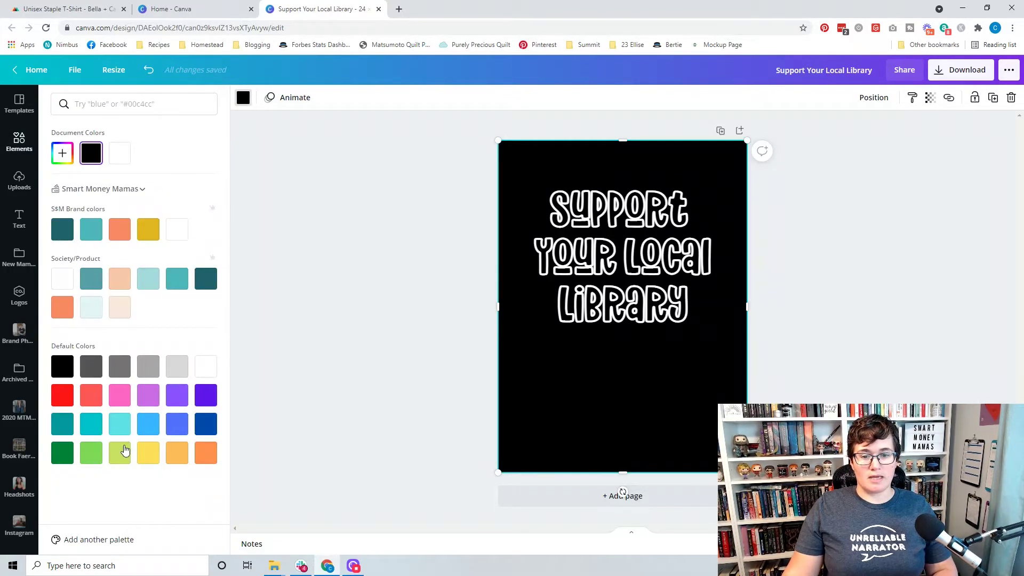
pyautogui.click(121, 454)
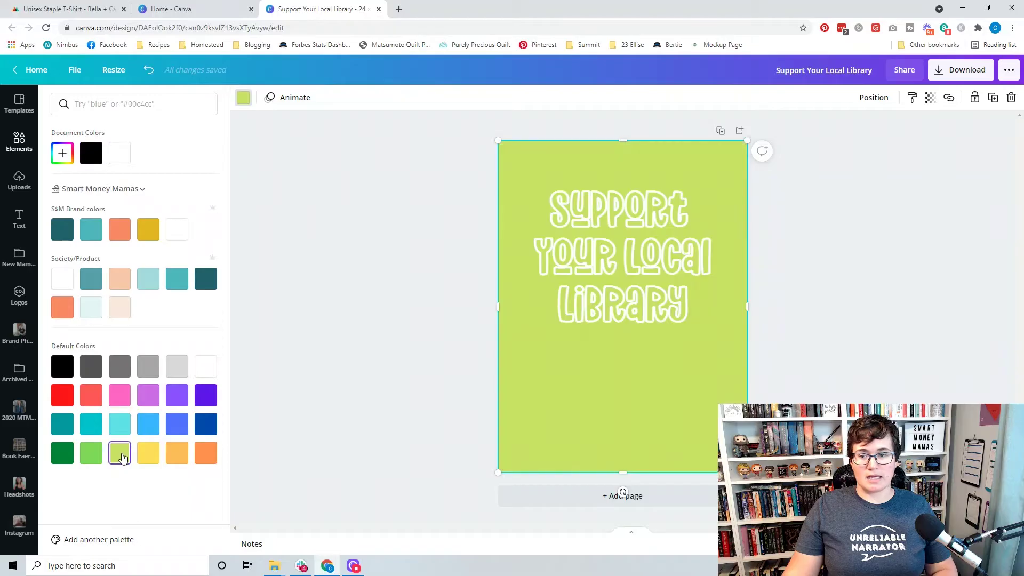
pyautogui.click(615, 293)
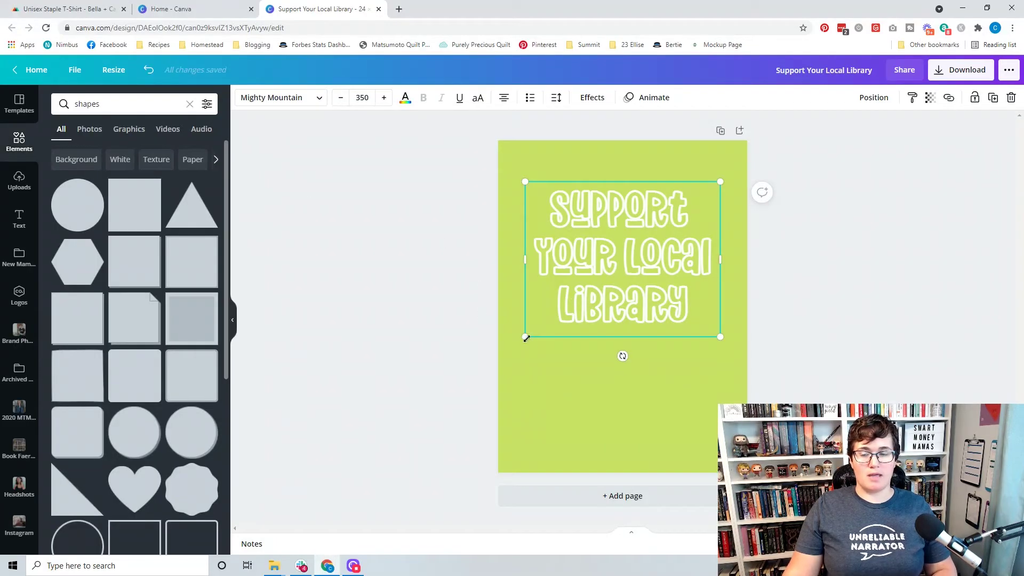
# Change the background shape's fill to the dark gray from the default colors
pyautogui.click(511, 372)
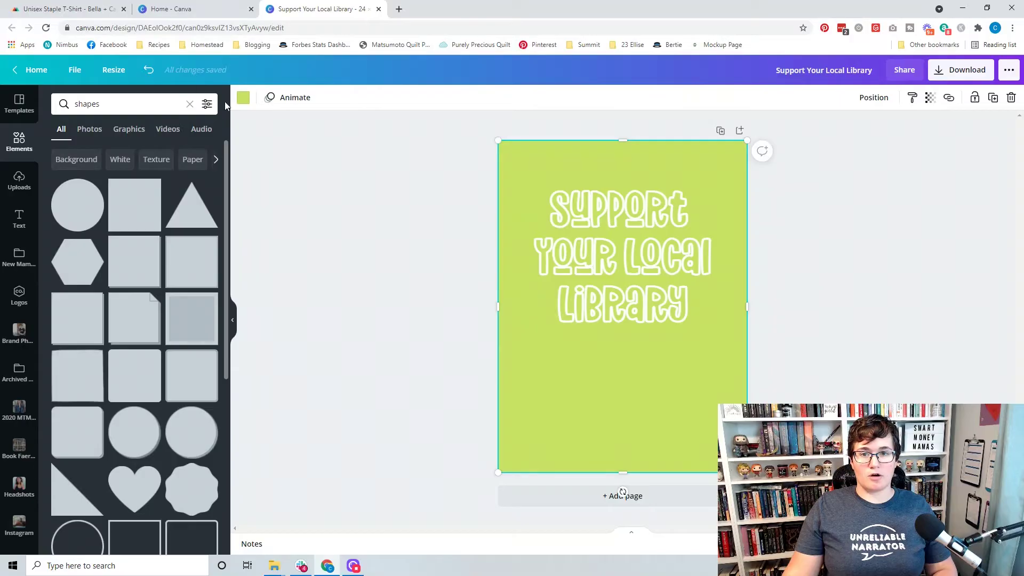
pyautogui.click(244, 97)
pyautogui.click(91, 366)
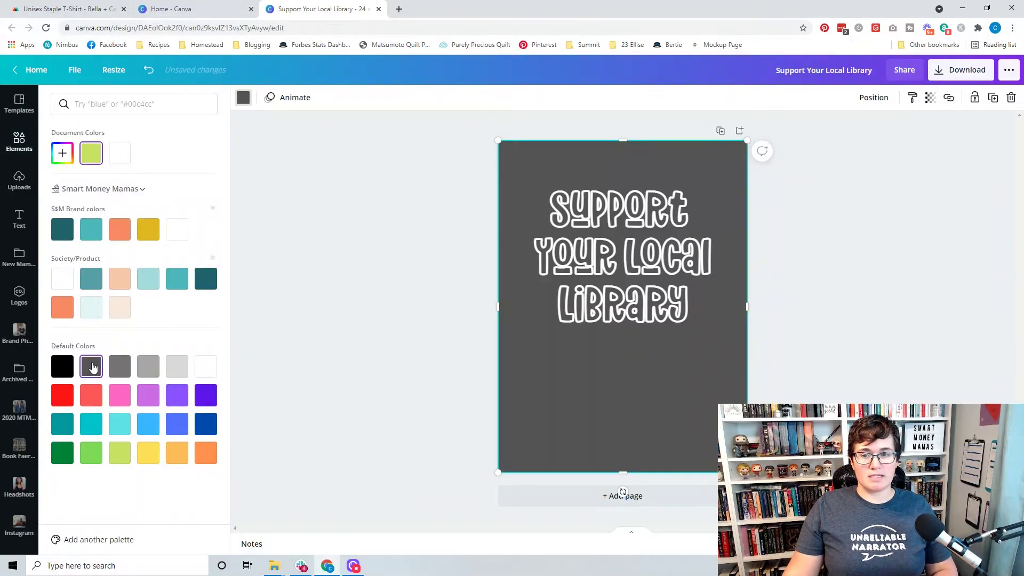
# Left-align the slogan text
pyautogui.click(553, 271)
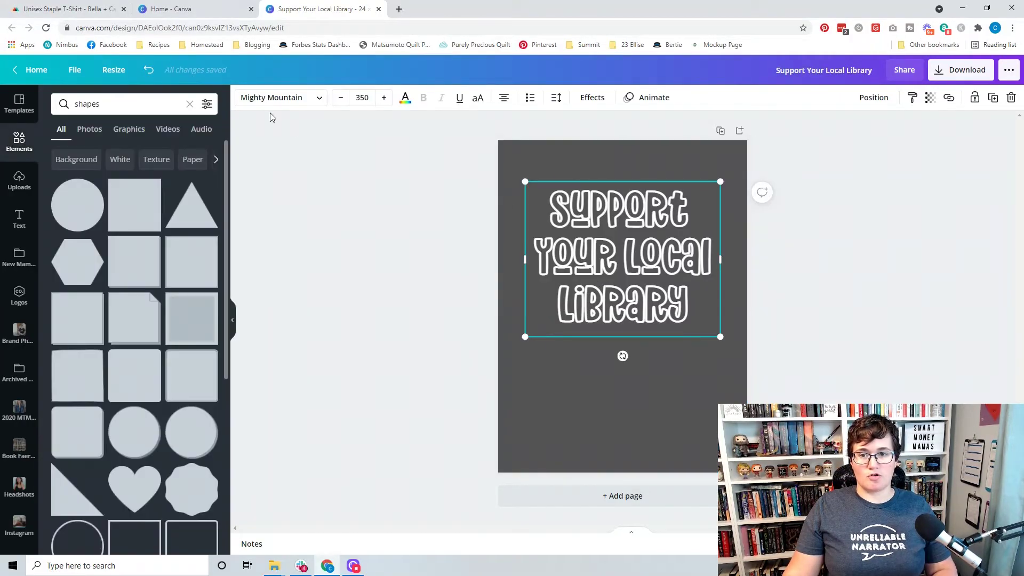
pyautogui.click(503, 101)
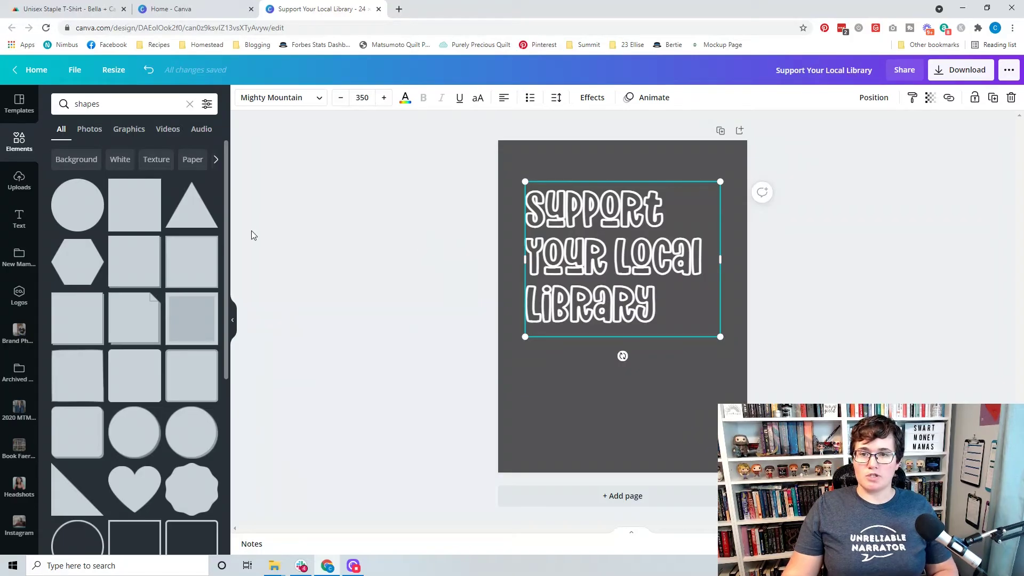
pyautogui.click(422, 241)
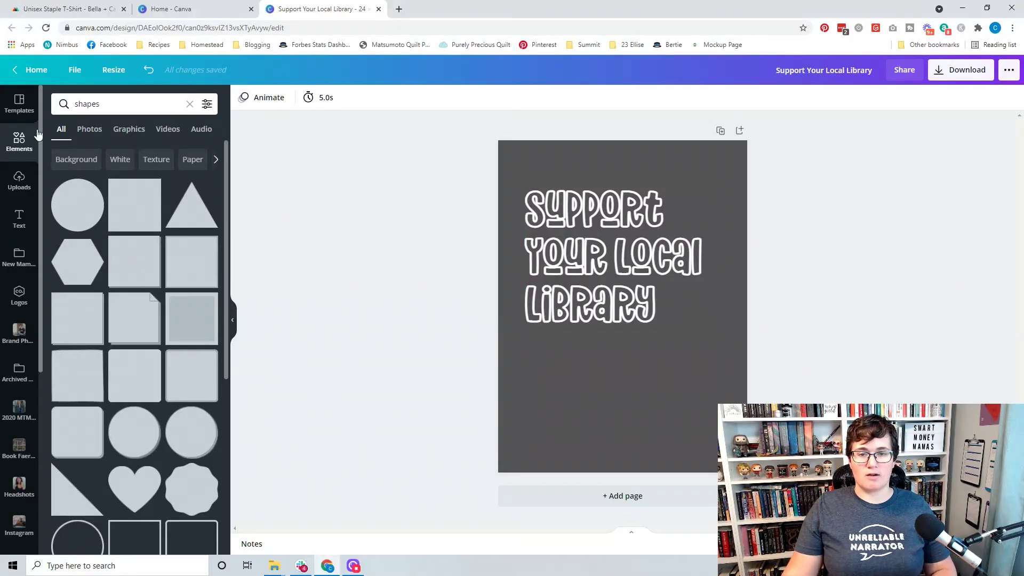
# Search the elements for library and add the graphic of upright yellow, red, blue and white books
pyautogui.doubleClick(100, 111)
pyautogui.write('library')
pyautogui.press('Return')
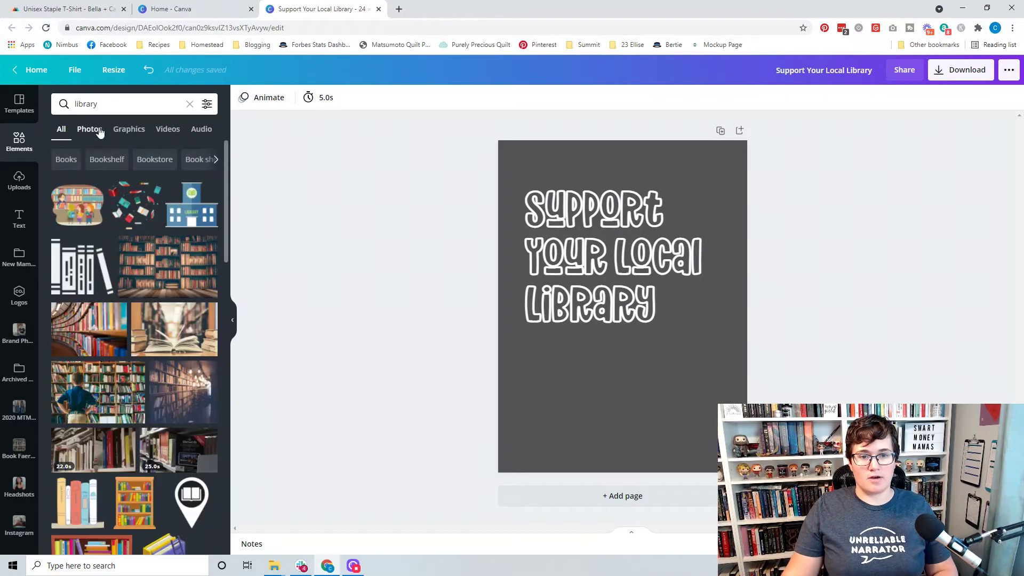
pyautogui.scroll(-6, 103, 171)
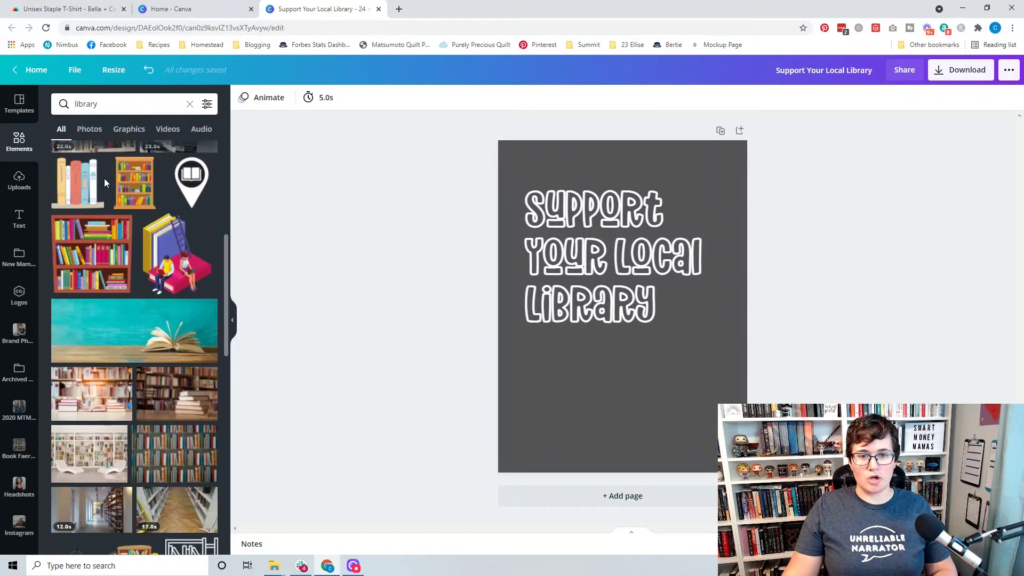
pyautogui.click(78, 181)
# Shrink the books graphic and place it to the right of the word "Support"
pyautogui.moveTo(655, 325); pyautogui.dragTo(740, 355)
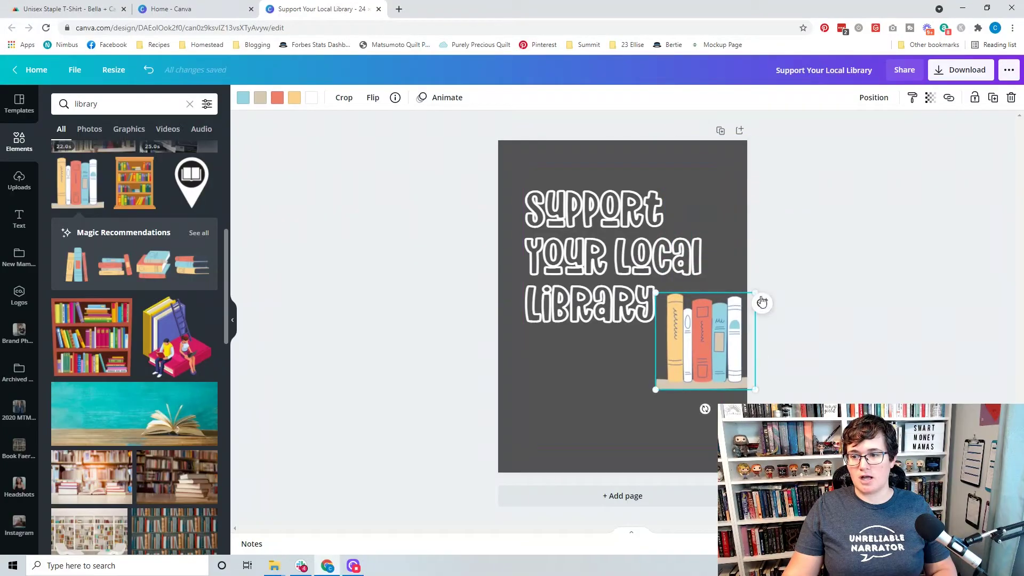
pyautogui.moveTo(755, 293); pyautogui.dragTo(714, 333)
pyautogui.moveTo(671, 377); pyautogui.dragTo(687, 211)
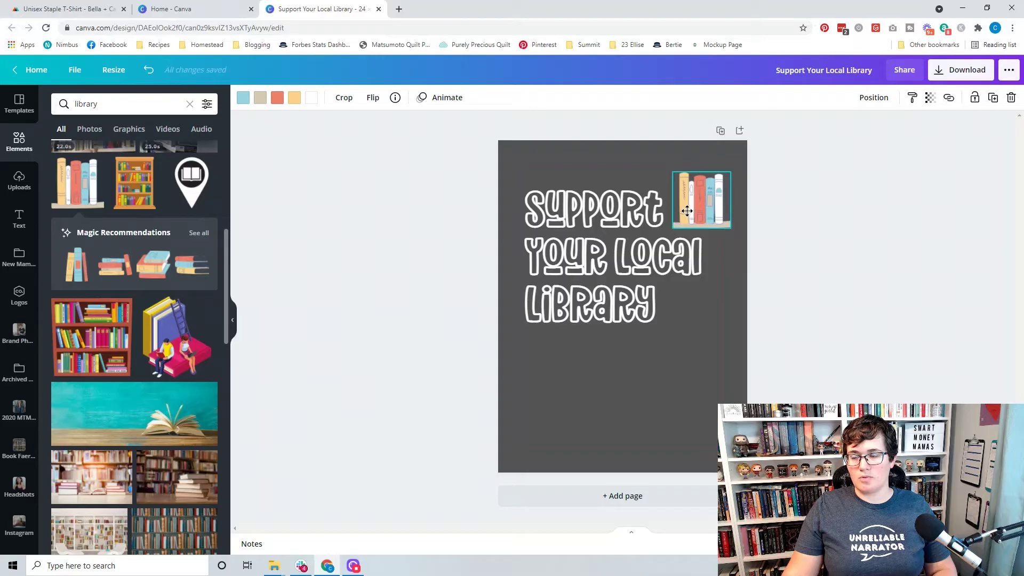
pyautogui.moveTo(687, 211)
pyautogui.mouseDown()
pyautogui.moveTo(681, 327)
pyautogui.moveTo(687, 212)
pyautogui.mouseUp()
# Add a line break before "Local" to spread the slogan over four lines
pyautogui.click(615, 257)
pyautogui.press('Return')
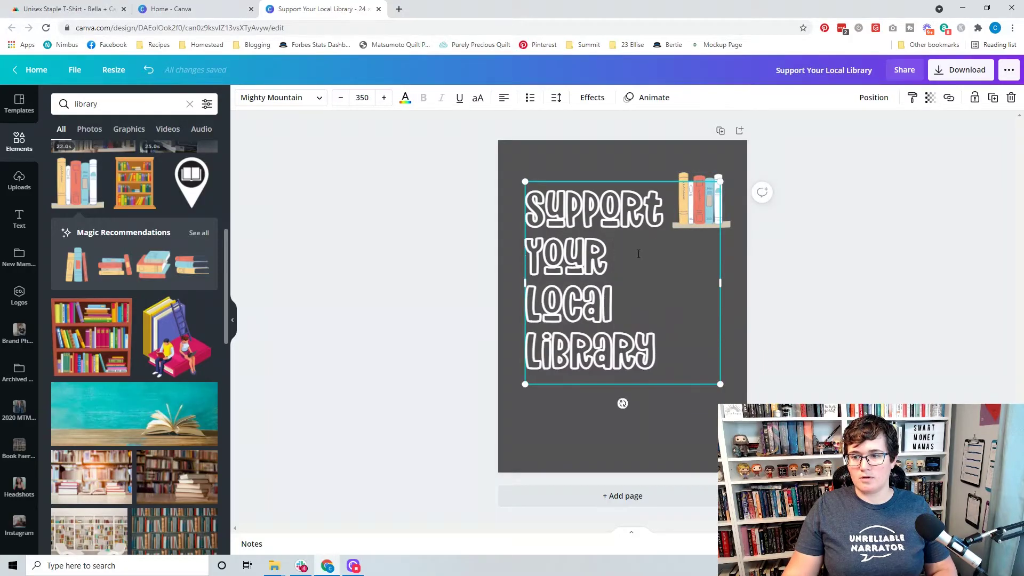
# Undo the line break before "Local" and move the books graphic to the right of the word "Library"
pyautogui.hotkey('ctrl', 'z')
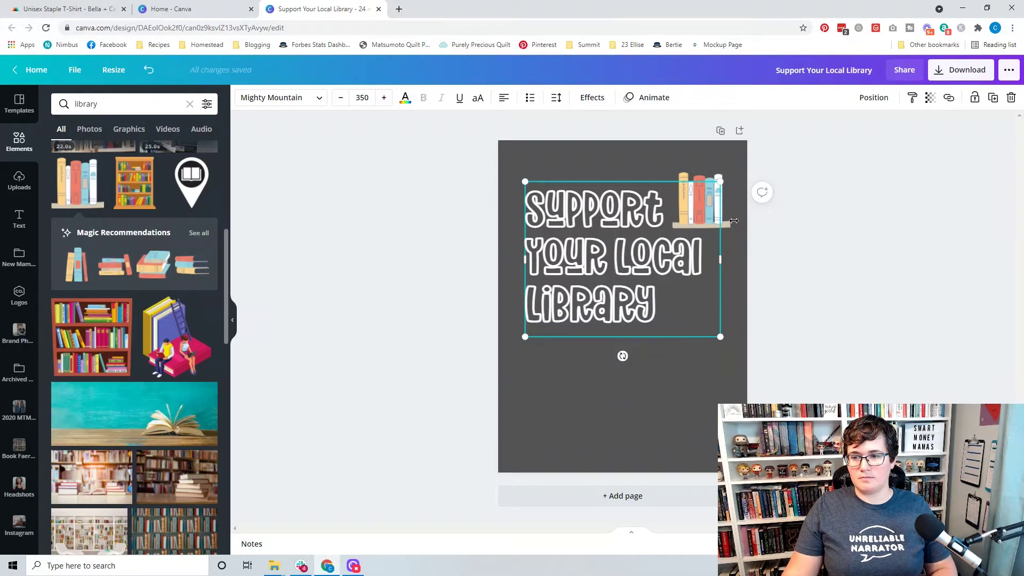
pyautogui.click(738, 220)
pyautogui.click(700, 214)
pyautogui.moveTo(700, 214); pyautogui.dragTo(690, 326)
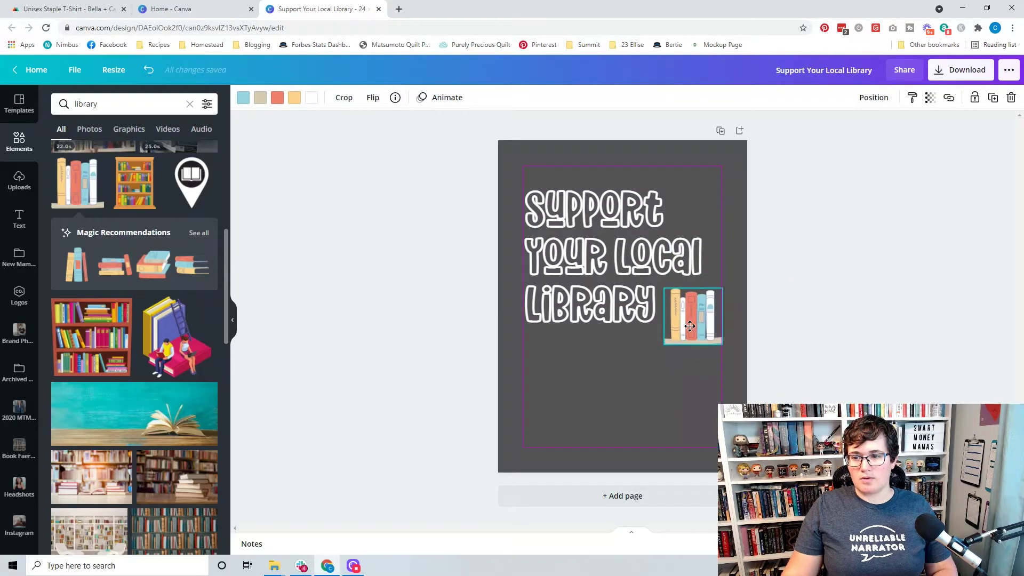
# Recolor the light blue parts of the books graphic dark teal from the Society/Product palette
pyautogui.click(242, 101)
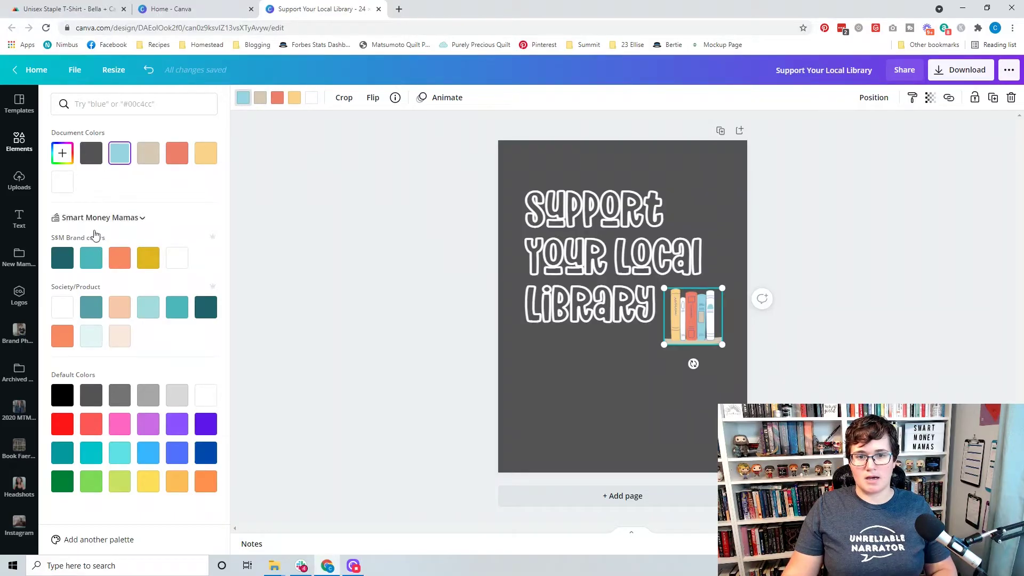
pyautogui.click(206, 307)
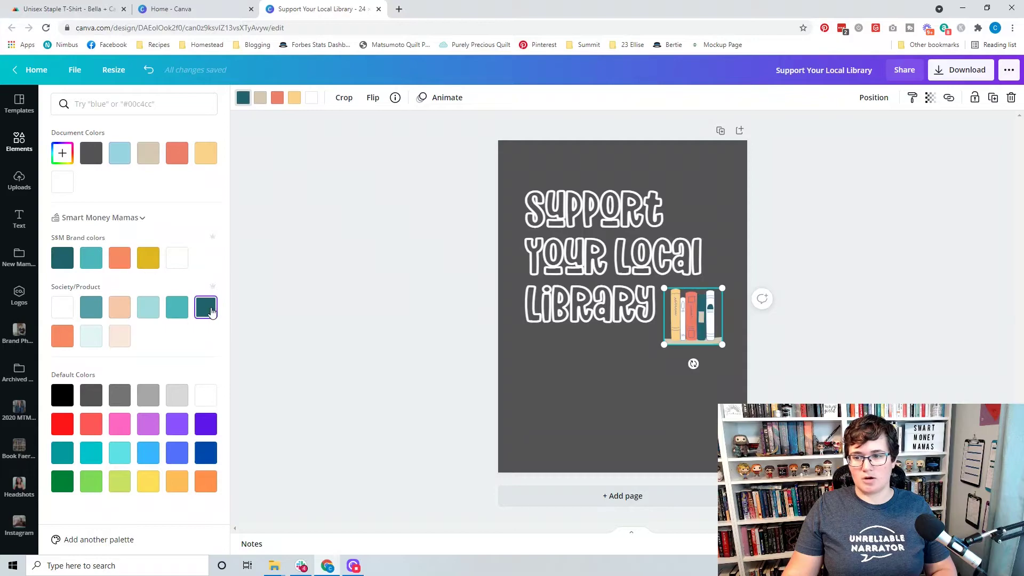
# Try light purple on the yellow book, and restore its original yellow
pyautogui.click(277, 98)
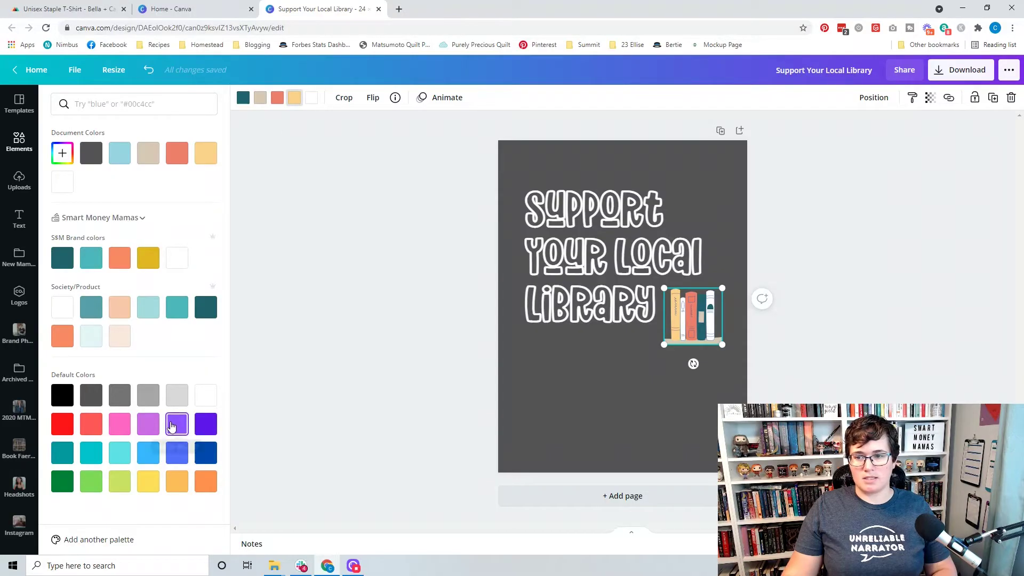
pyautogui.click(155, 430)
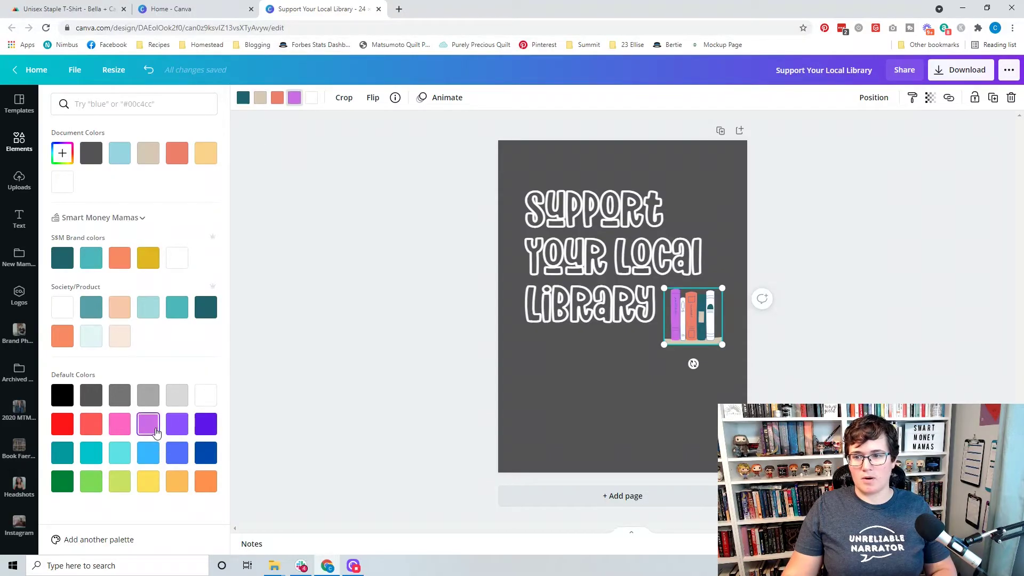
pyautogui.click(209, 163)
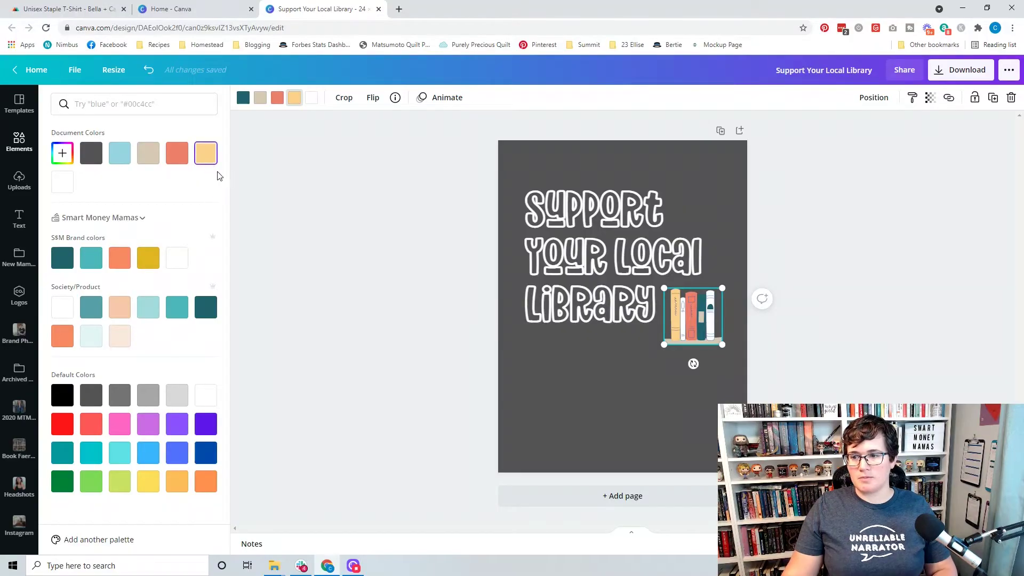
# Recolor the beige shelf and book label, trying white before settling on light aqua from the Society/Product palette
pyautogui.click(263, 99)
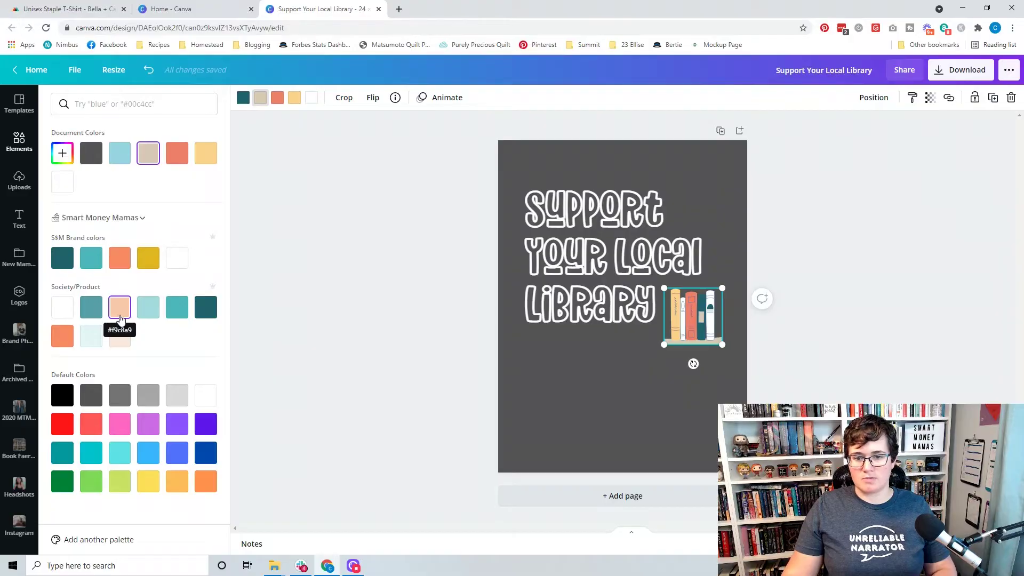
pyautogui.click(201, 402)
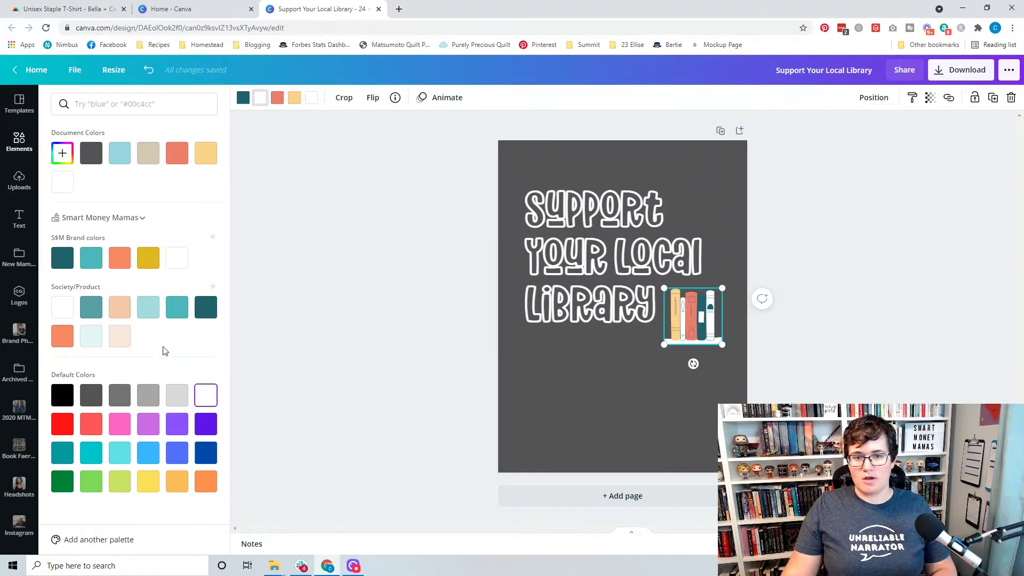
pyautogui.click(150, 312)
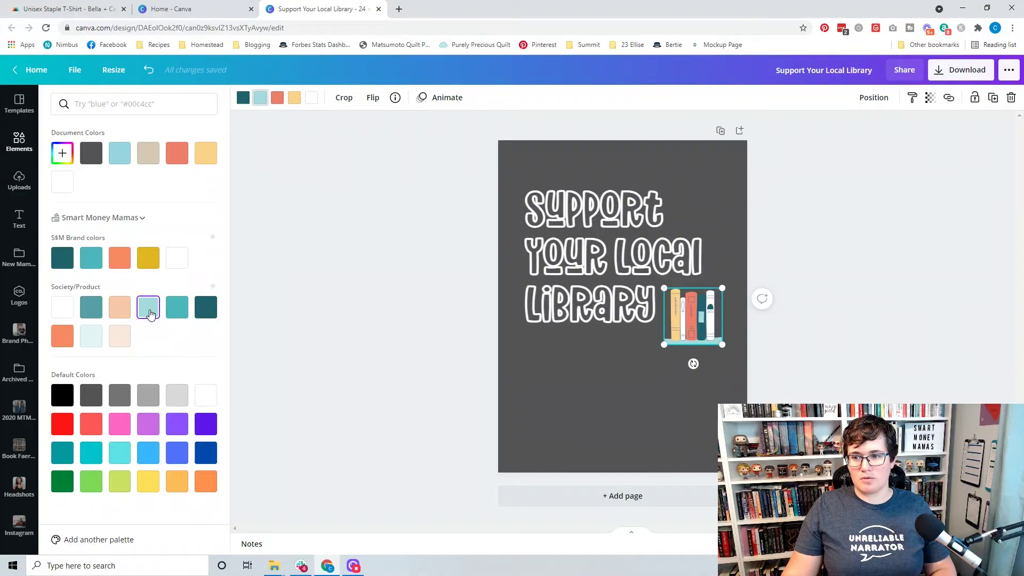
# Move the books graphic to the horizontal center above the slogan and shift the slogan down beneath it
pyautogui.moveTo(696, 326); pyautogui.dragTo(626, 219)
pyautogui.moveTo(562, 274); pyautogui.dragTo(563, 321)
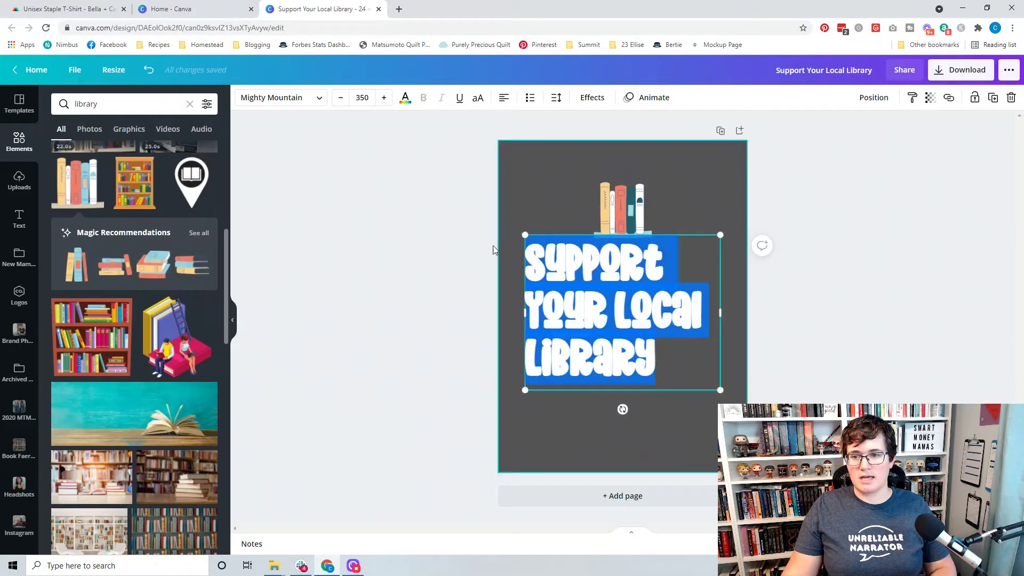
# Set the slogan's font size to 275 and center-align its text
pyautogui.click(363, 97)
pyautogui.write('275')
pyautogui.press('Return')
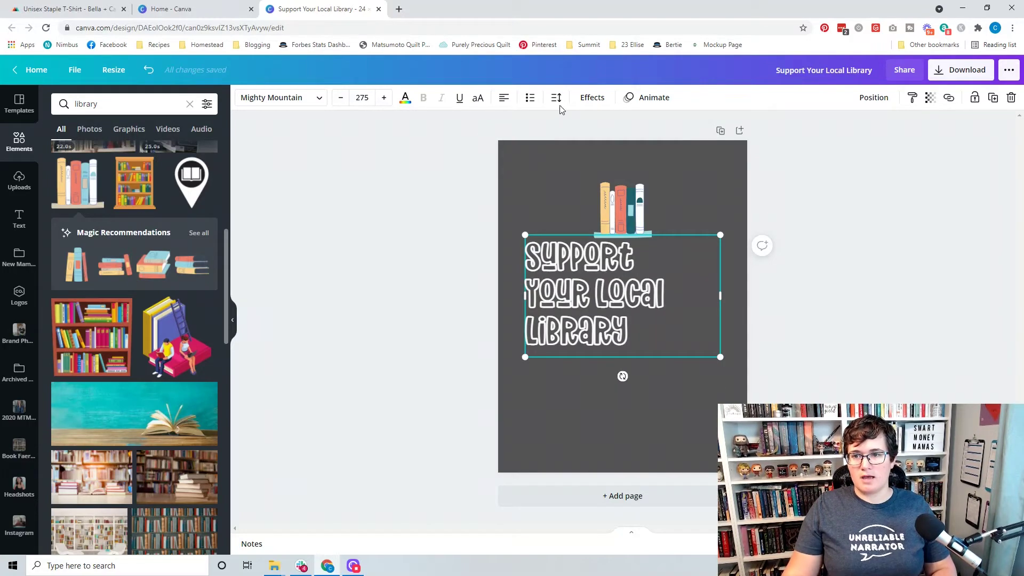
pyautogui.click(504, 98)
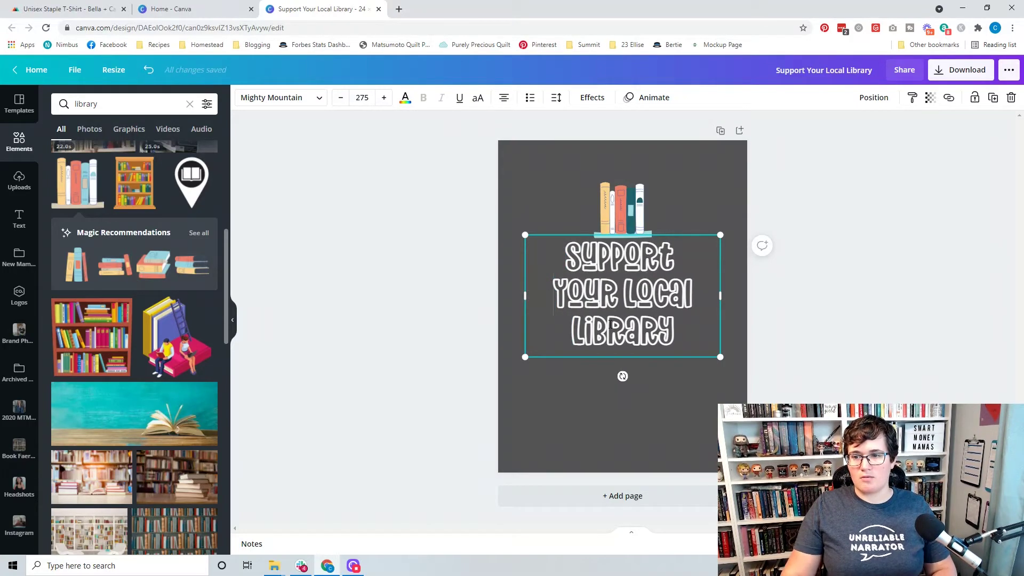
# Arrange the slogan on two lines, "Support Your" over "Local Library", and nudge it slightly down from the books
pyautogui.click(527, 344)
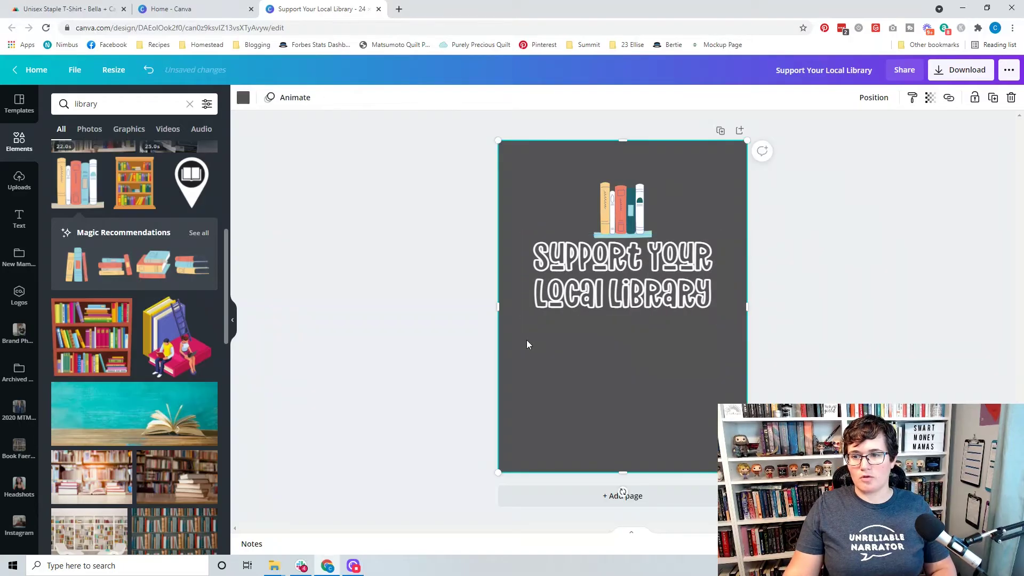
pyautogui.click(625, 285)
pyautogui.moveTo(625, 285); pyautogui.dragTo(627, 290)
# Duplicate the books graphic, place the copy overlapping the original's yellow book on the left, and flip the copy horizontally
pyautogui.click(623, 183)
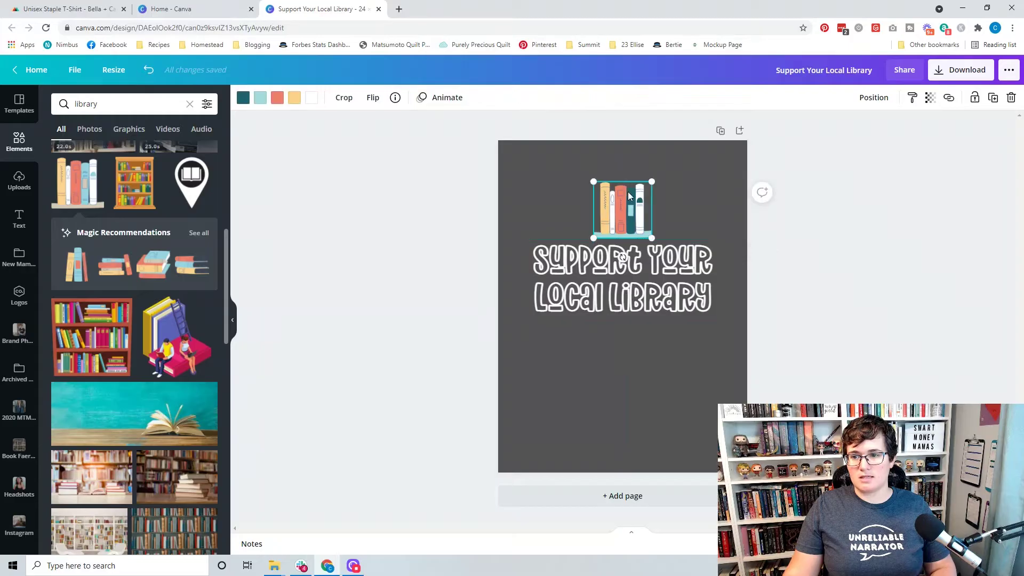
pyautogui.moveTo(633, 209); pyautogui.dragTo(580, 206)
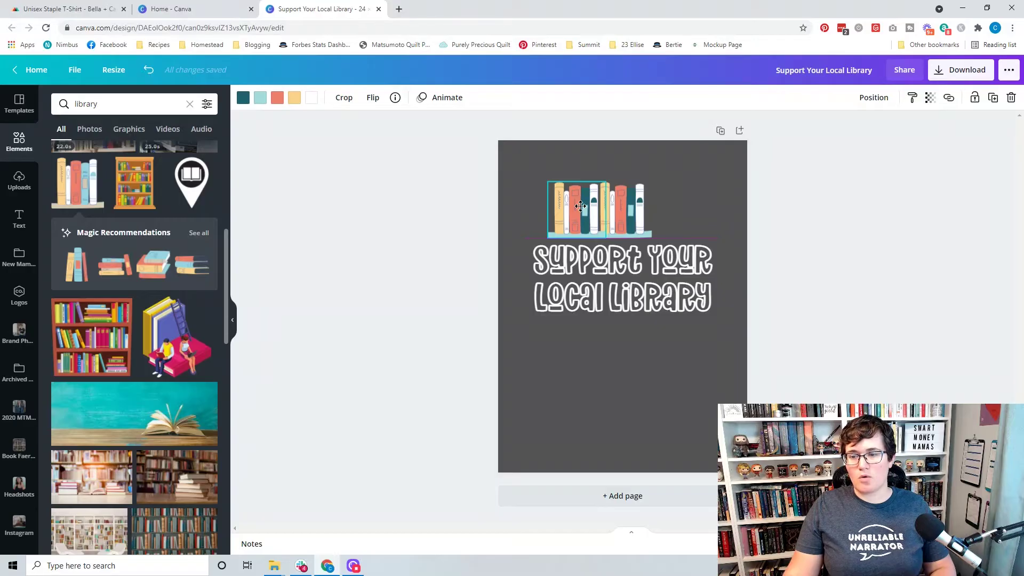
pyautogui.click(872, 102)
pyautogui.click(873, 101)
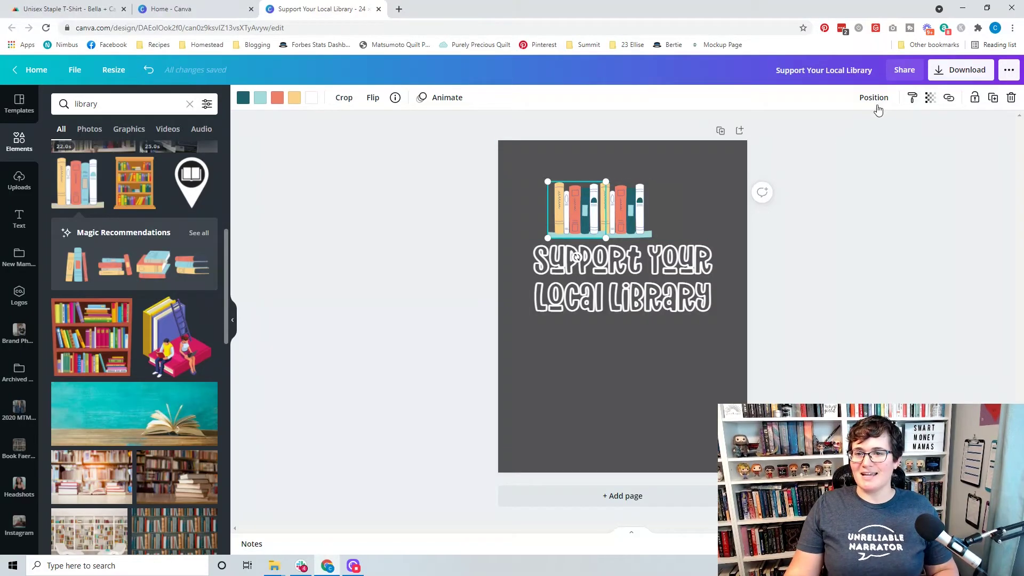
pyautogui.click(373, 98)
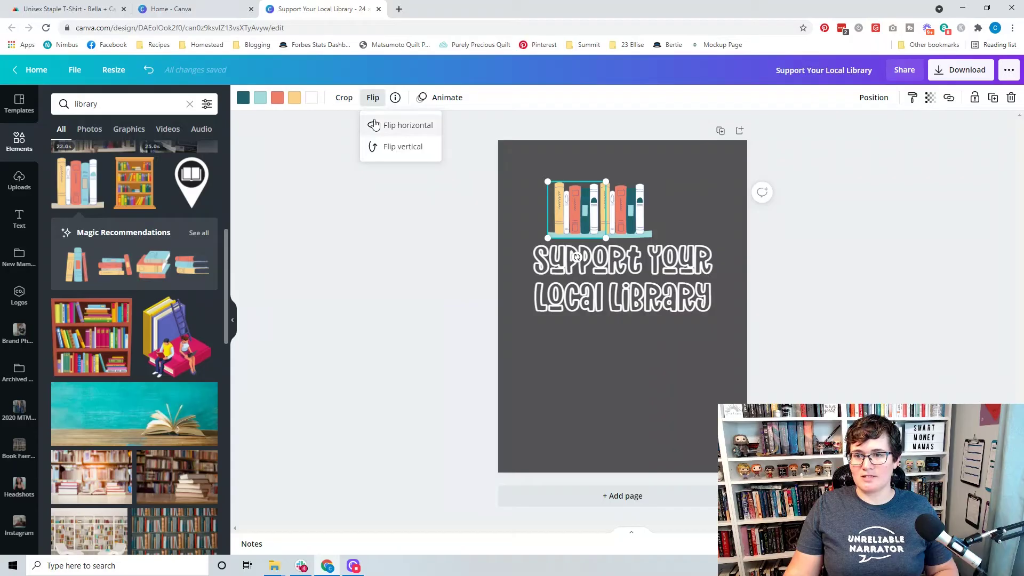
pyautogui.click(375, 125)
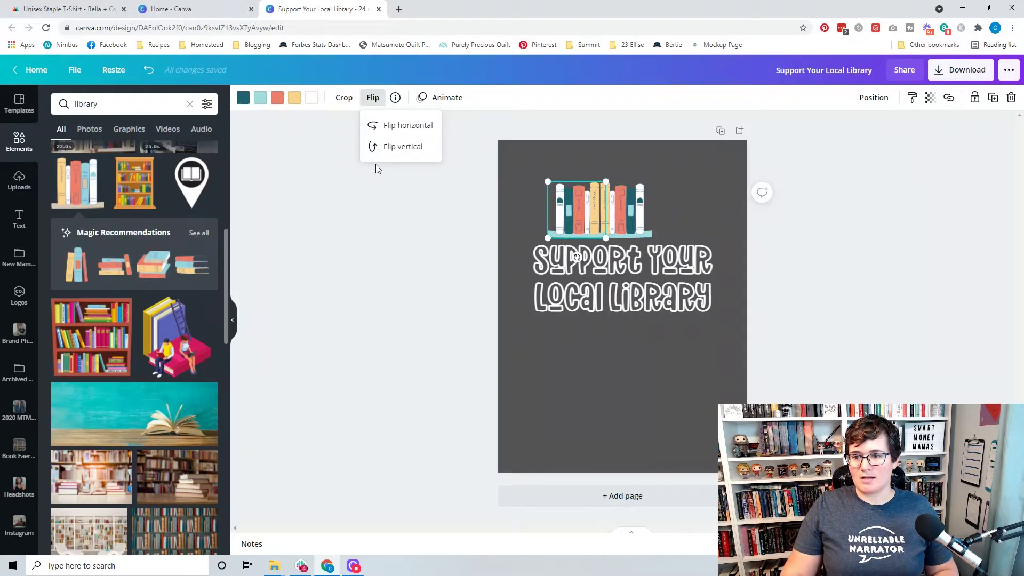
pyautogui.click(408, 240)
pyautogui.click(518, 232)
pyautogui.click(570, 222)
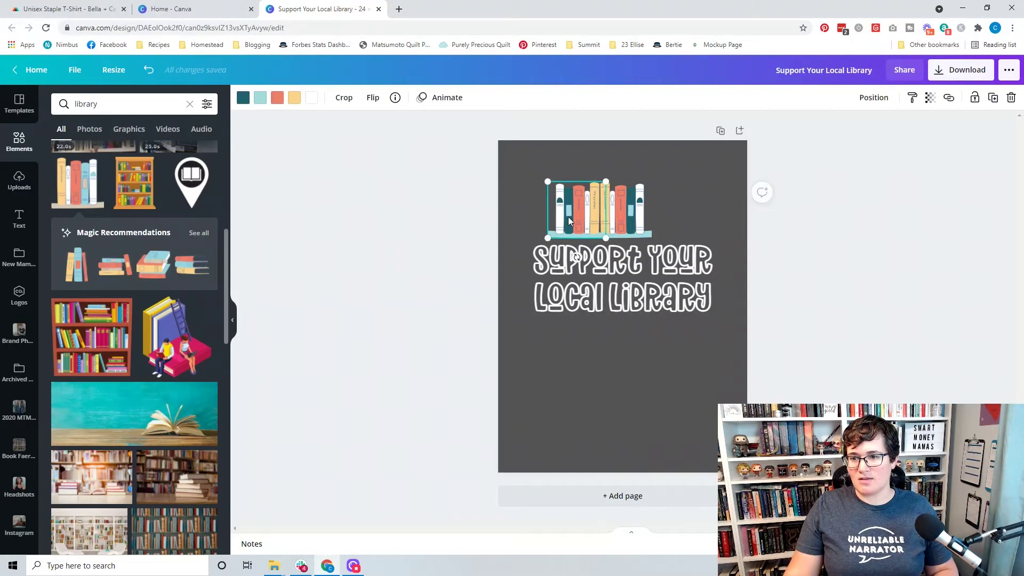
# Select both halves of the bookshelf together and center them above the slogan
pyautogui.click(457, 222)
pyautogui.click(616, 210)
pyautogui.keyDown('shift'); pyautogui.click(614, 213); pyautogui.keyUp('shift')
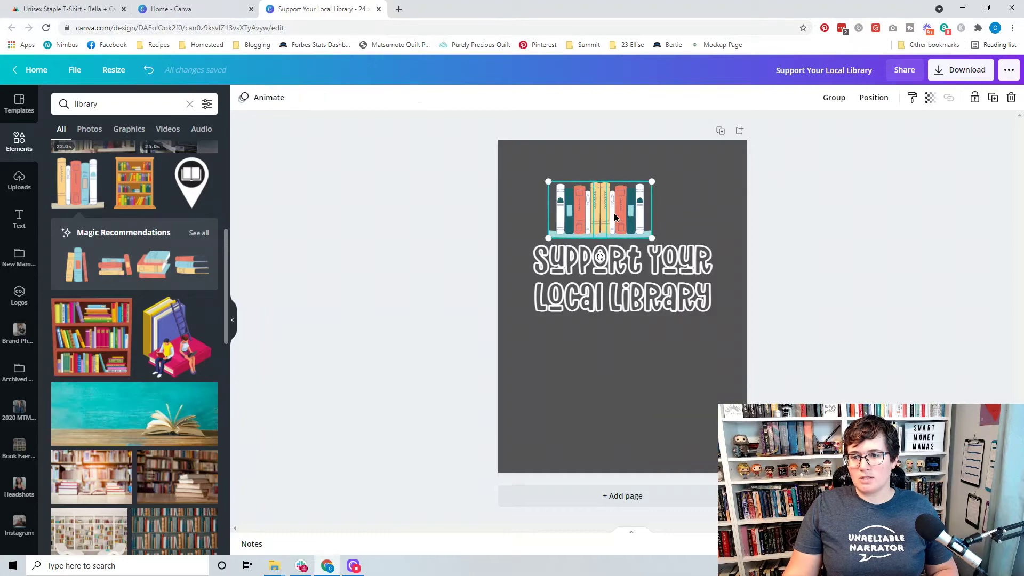
pyautogui.moveTo(614, 213); pyautogui.dragTo(636, 213)
pyautogui.click(453, 236)
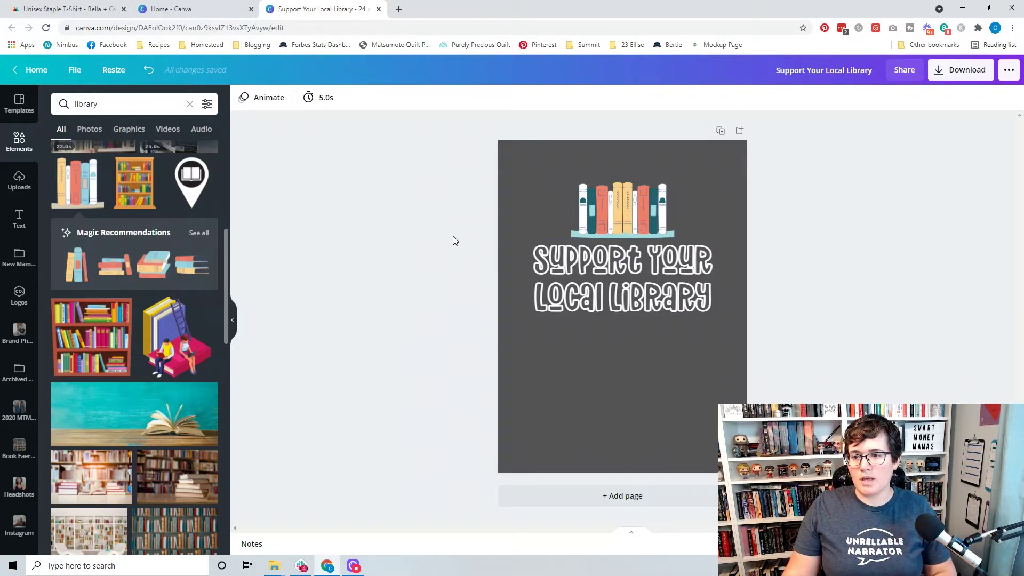
# Try the College and Righteous fonts on the slogan and turn on uppercase
pyautogui.click(563, 248)
pyautogui.click(293, 99)
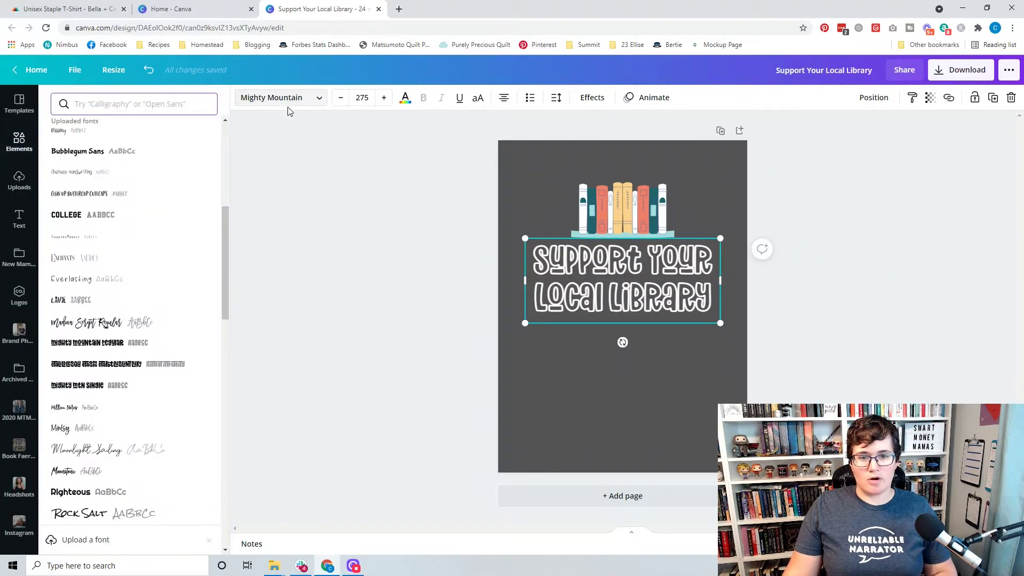
pyautogui.click(154, 220)
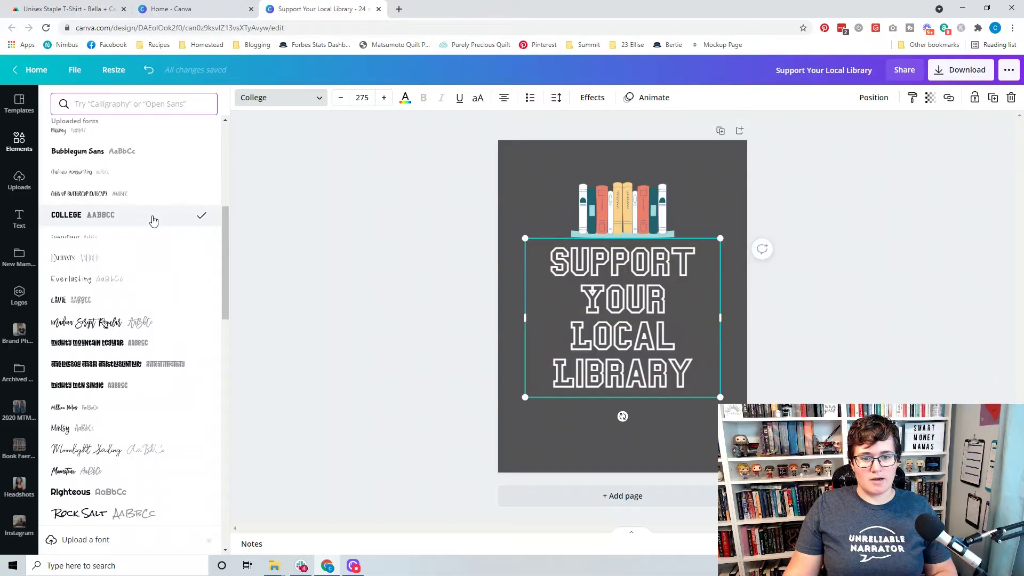
pyautogui.scroll(-1, 153, 240)
pyautogui.click(59, 440)
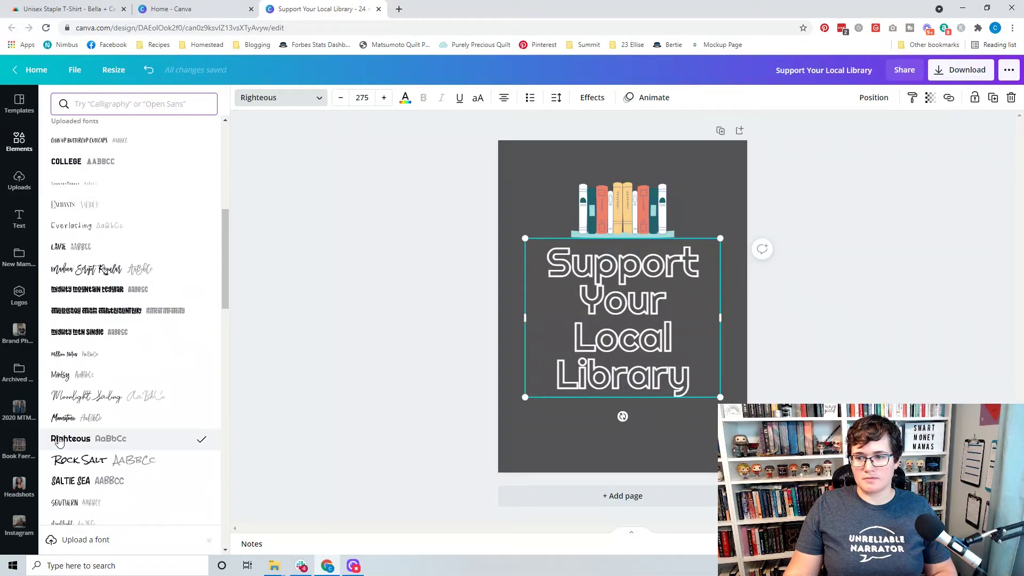
pyautogui.click(479, 99)
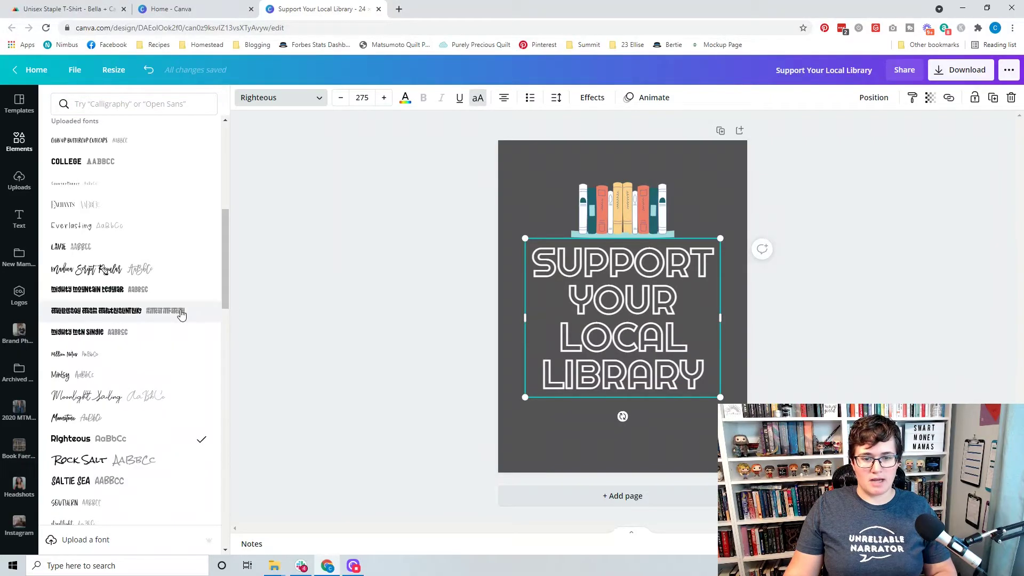
# Try the Moonstone and Saltie Sea fonts on the slogan
pyautogui.scroll(-1, 160, 331)
pyautogui.click(109, 367)
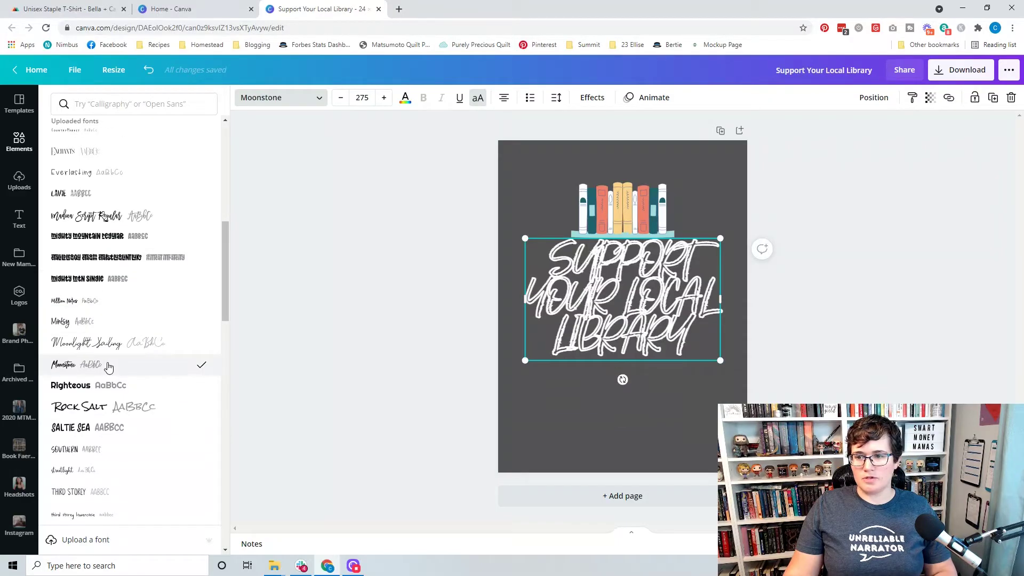
pyautogui.scroll(-2, 109, 367)
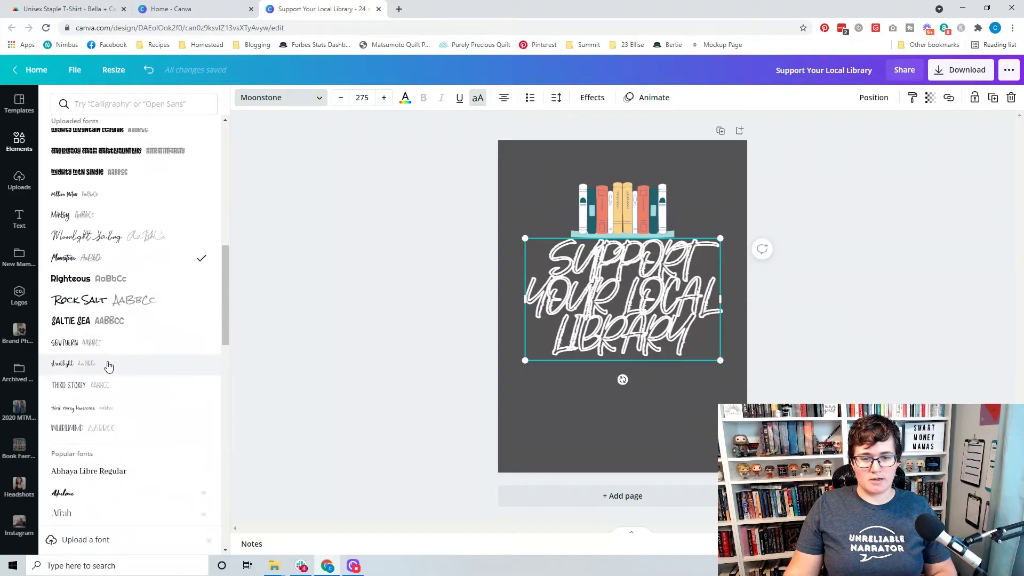
pyautogui.click(86, 322)
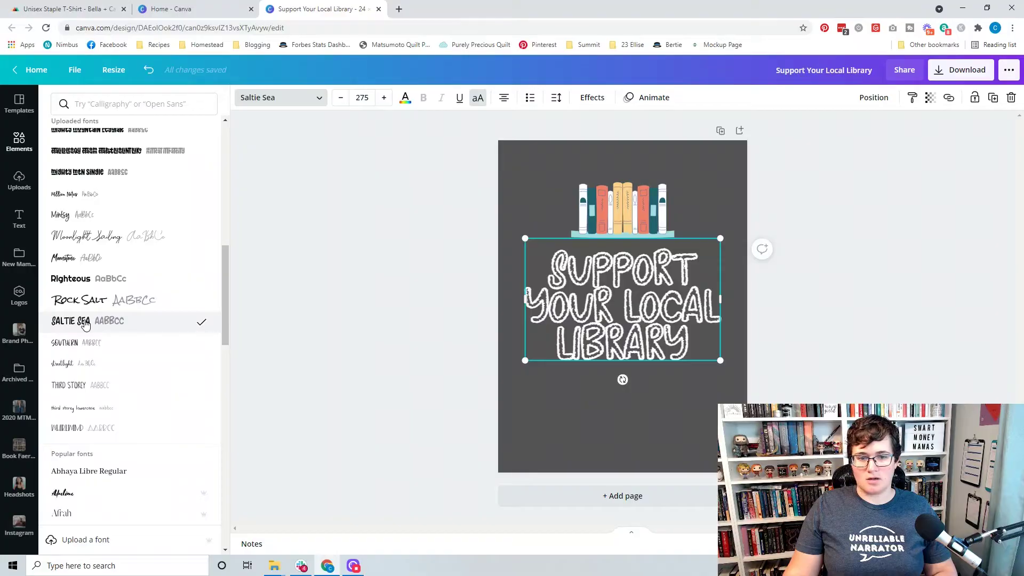
# Change the slogan's font to Bukhari Script from the popular fonts
pyautogui.scroll(-5, 85, 322)
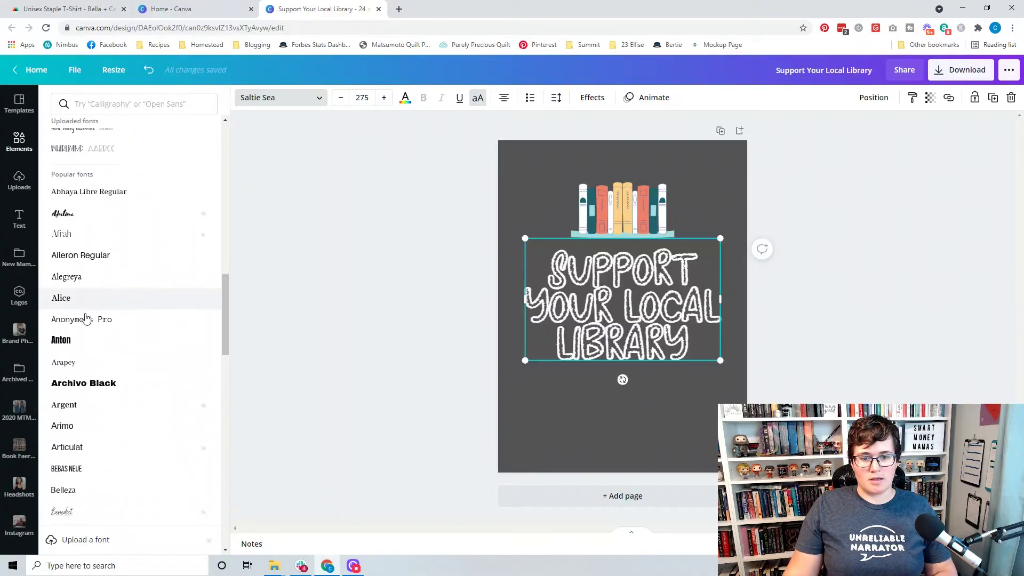
pyautogui.scroll(-5, 86, 318)
pyautogui.click(88, 342)
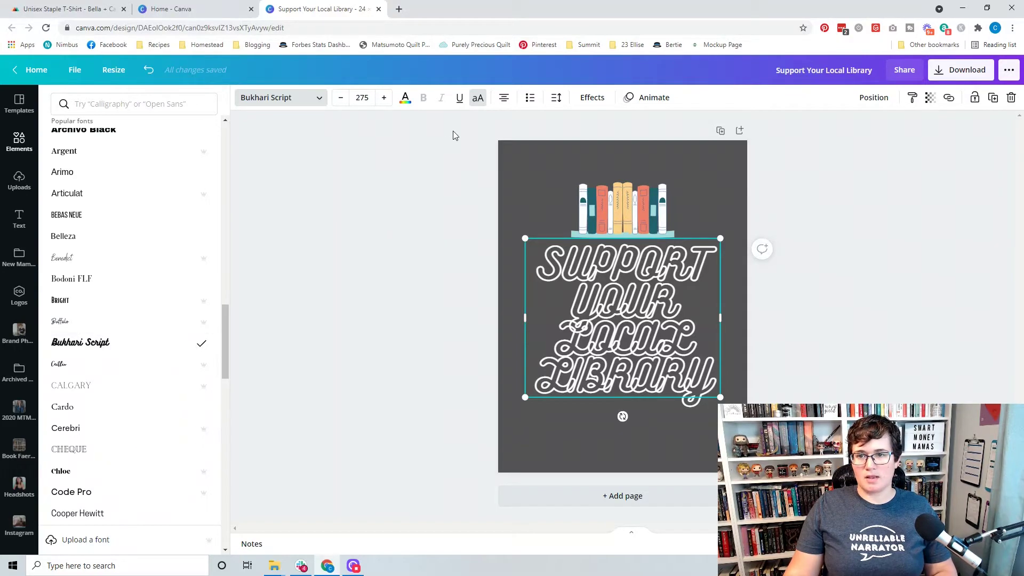
# Remove the slogan's Hollow text effect and set its font size to 150
pyautogui.click(593, 97)
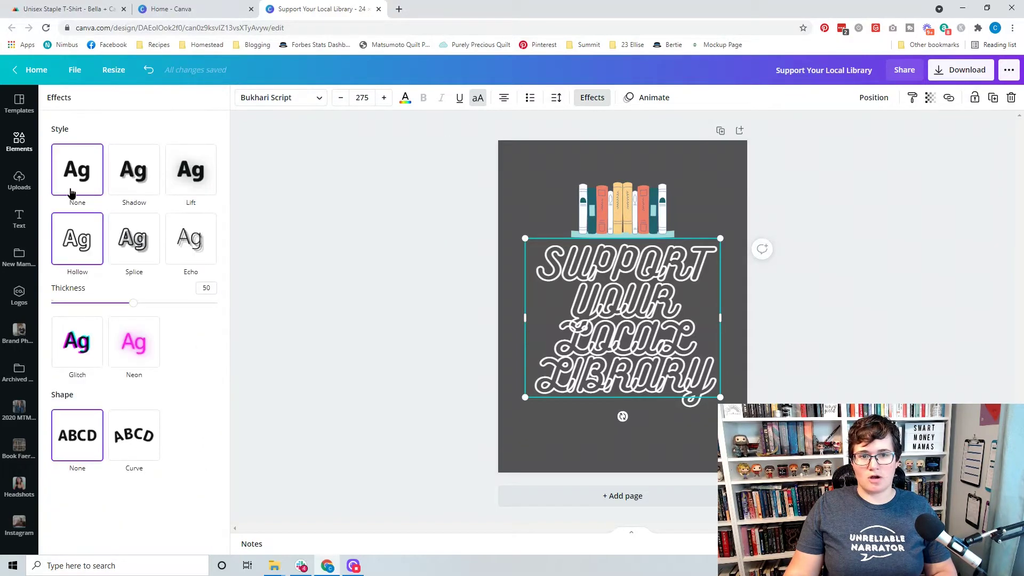
pyautogui.click(75, 190)
pyautogui.click(354, 97)
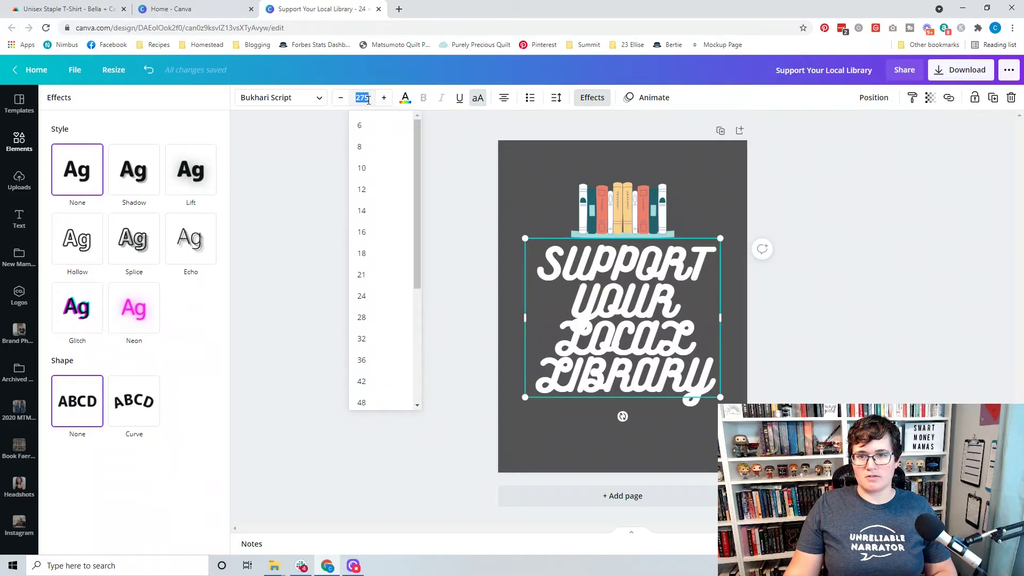
pyautogui.write('150')
pyautogui.press('Return')
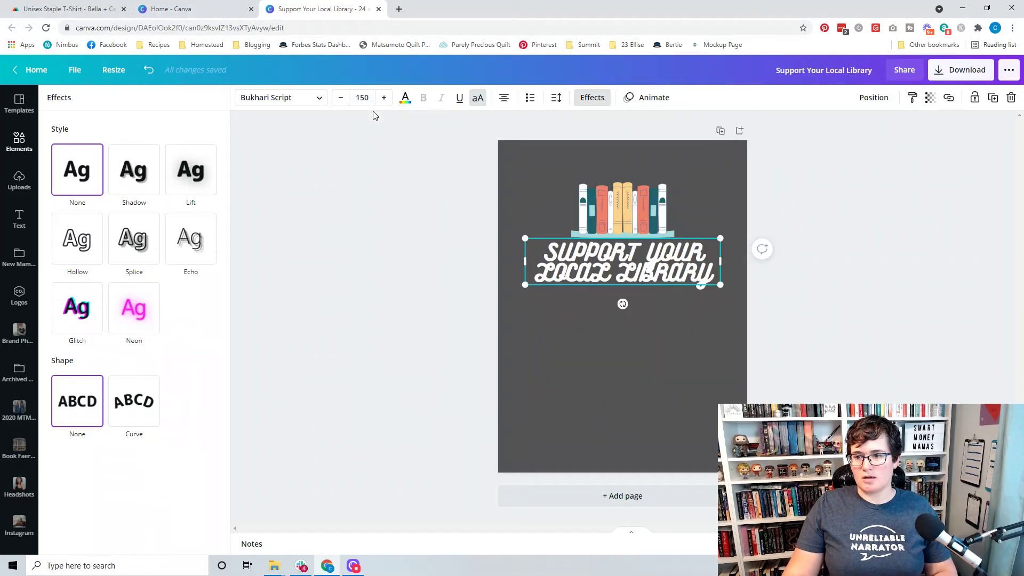
# Set the slogan's font size to 175 and increase its line spacing to 1.05
pyautogui.click(362, 97)
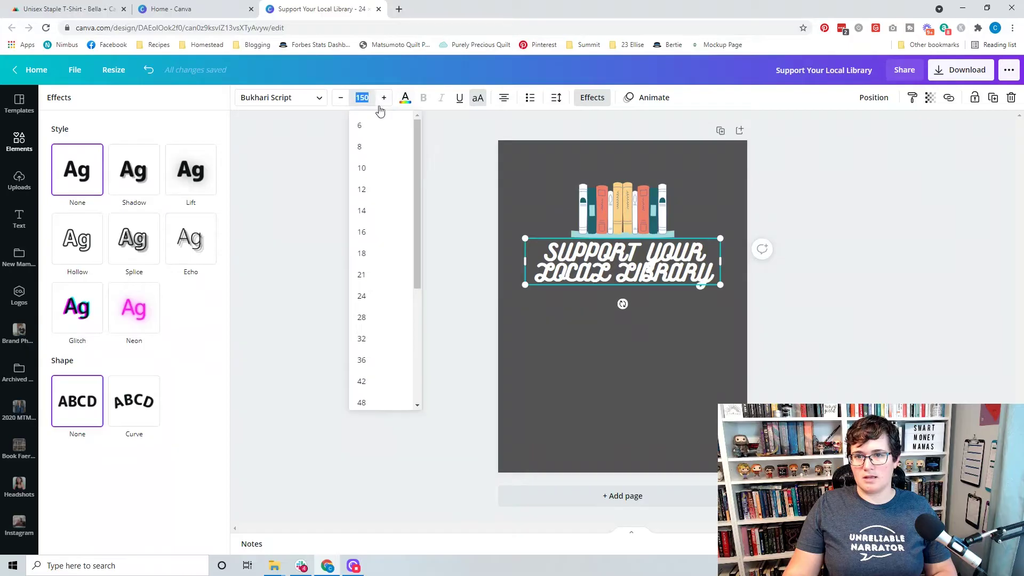
pyautogui.write('175')
pyautogui.press('Return')
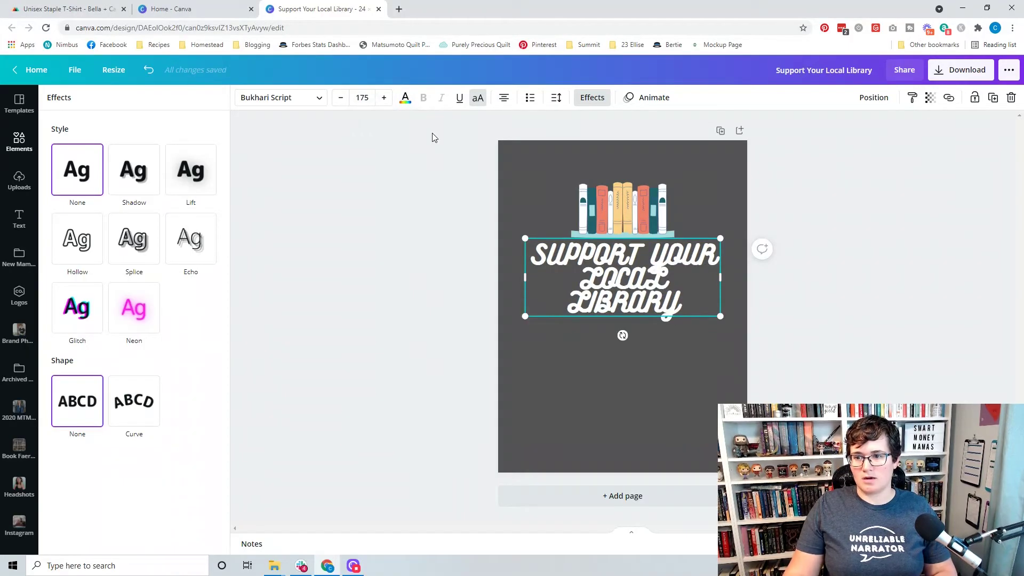
pyautogui.click(557, 98)
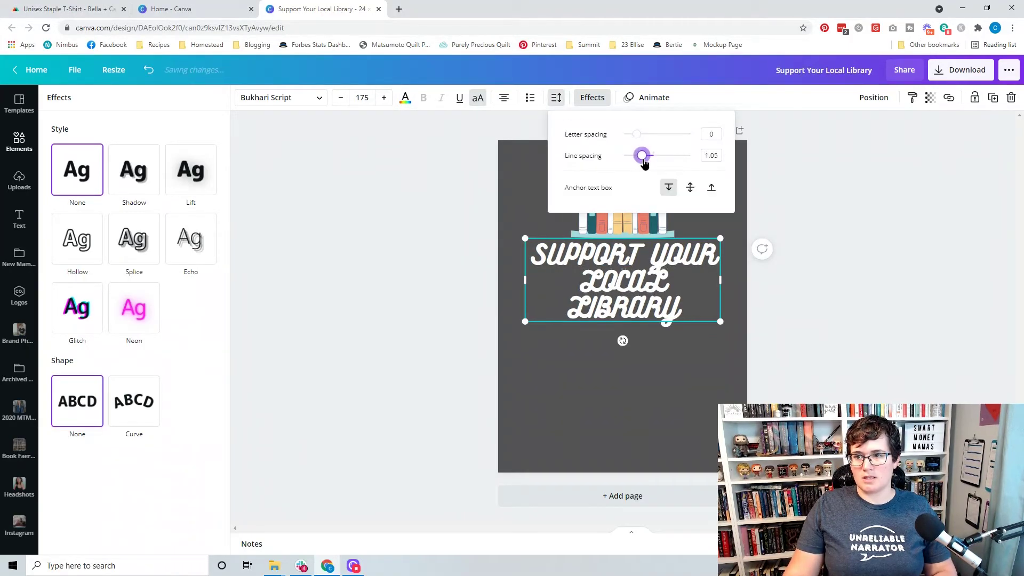
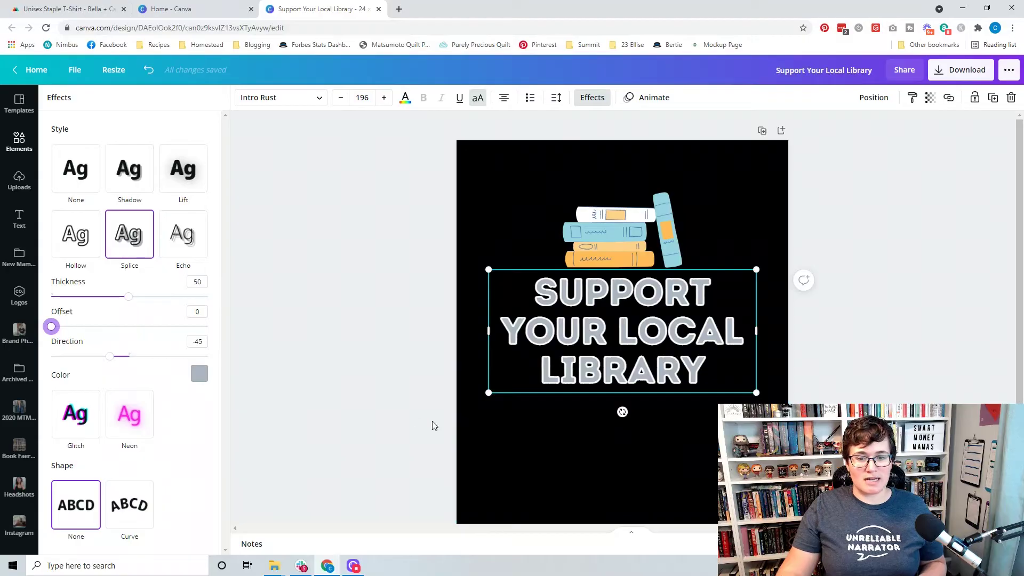
# Try yellow and orange document colors for the slogan's Splice effect and settle on the light blue #98d4e1
pyautogui.click(200, 374)
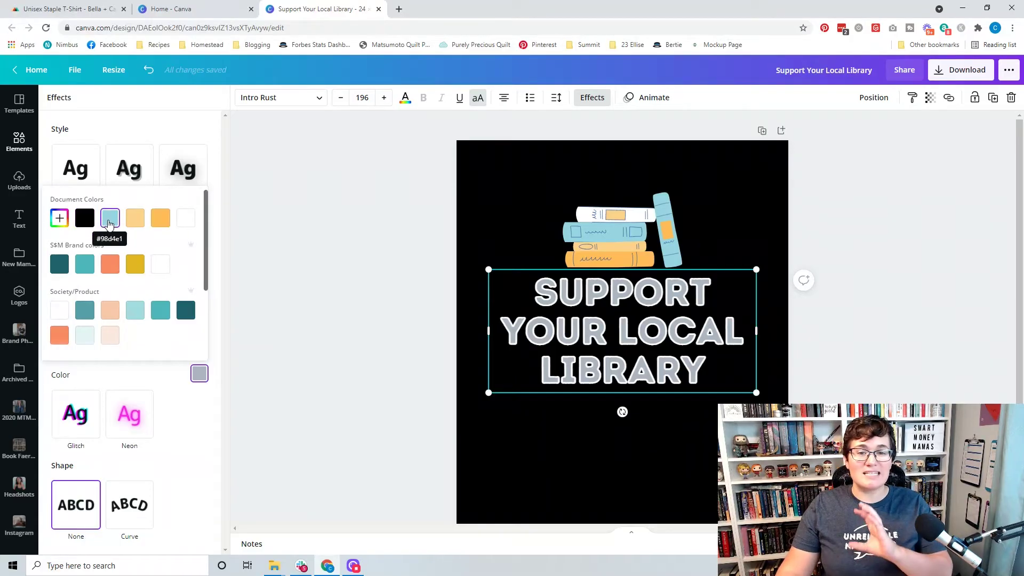
pyautogui.click(133, 222)
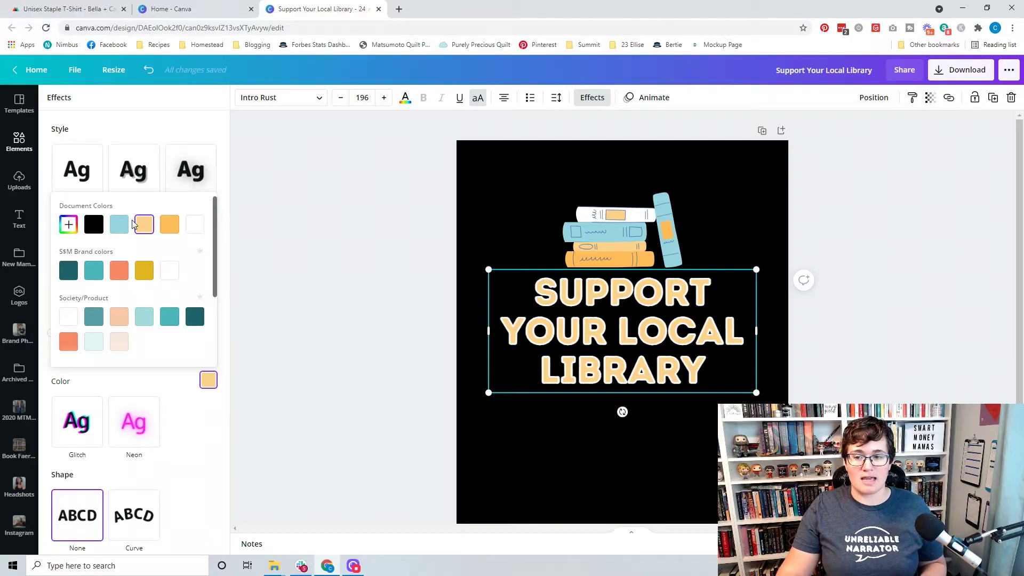
pyautogui.click(120, 227)
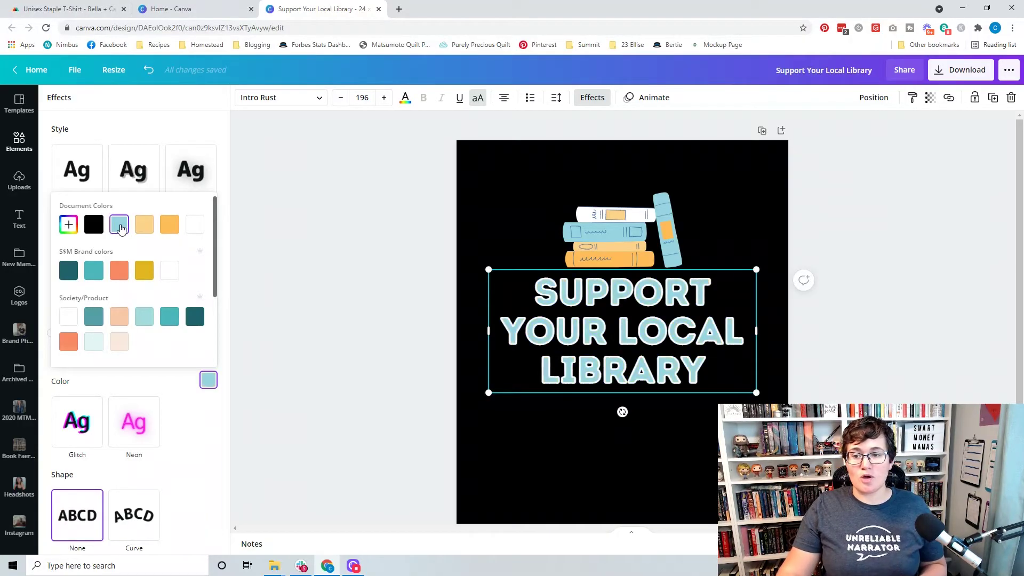
pyautogui.click(169, 227)
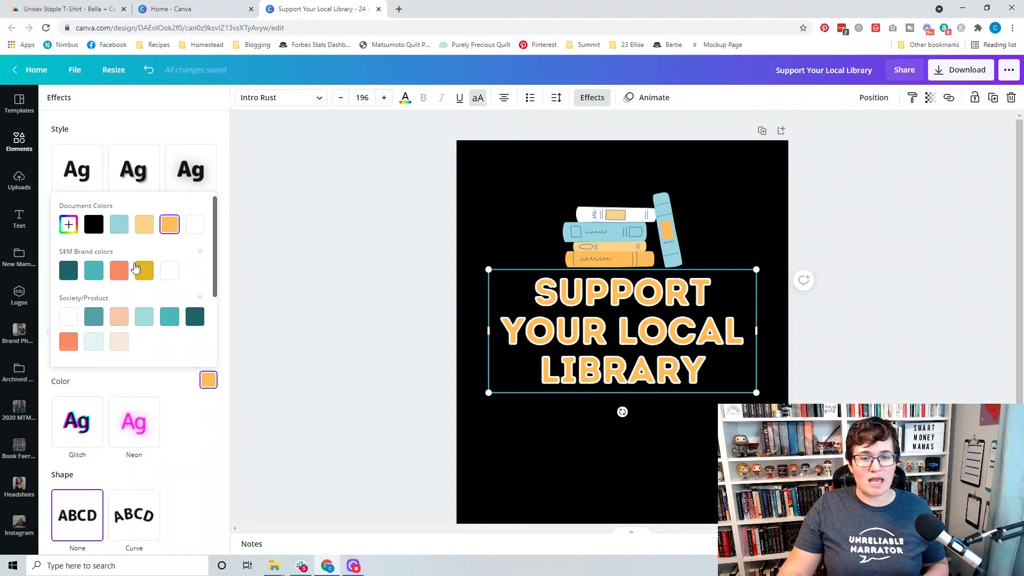
pyautogui.click(118, 225)
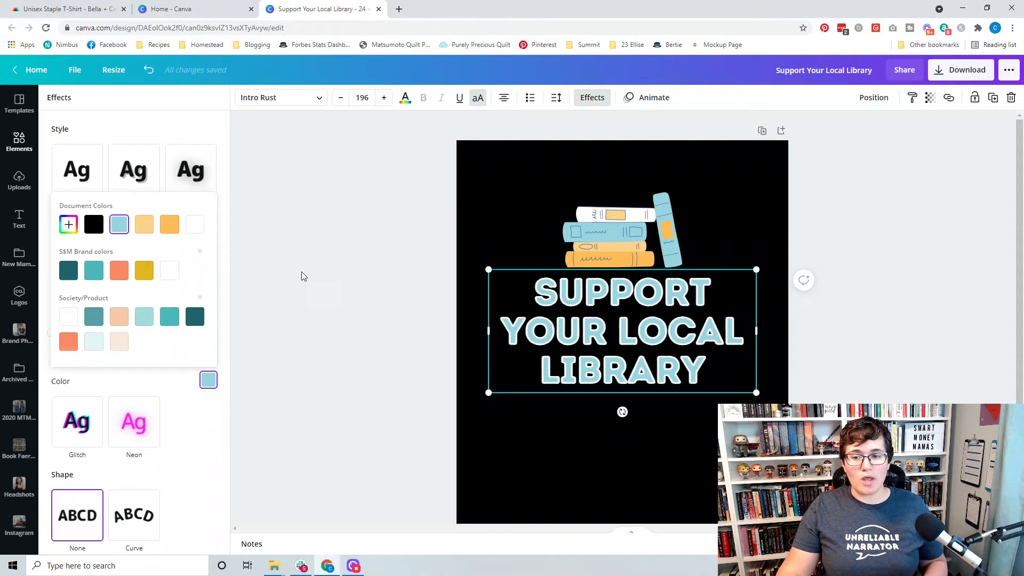
pyautogui.click(155, 382)
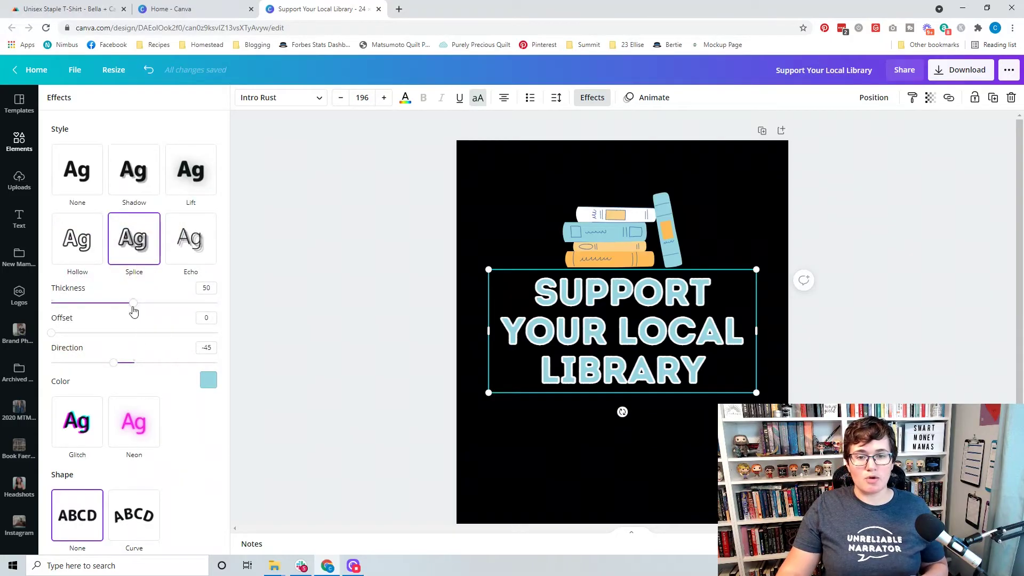
# Set the slogan's Splice effect thickness to 66 and its direction to 0
pyautogui.moveTo(134, 312); pyautogui.dragTo(167, 302)
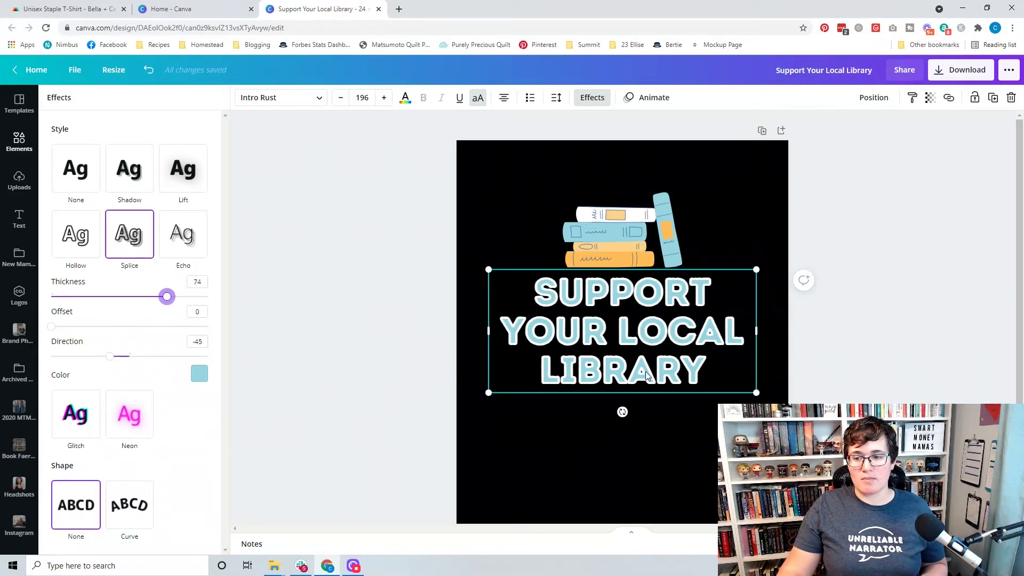
pyautogui.click(154, 297)
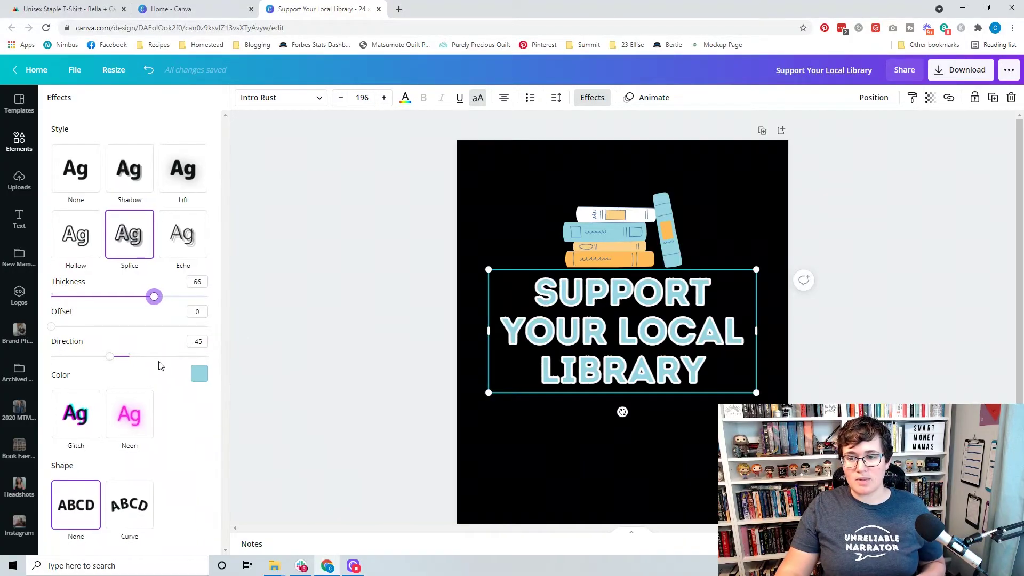
pyautogui.moveTo(110, 362); pyautogui.dragTo(131, 362)
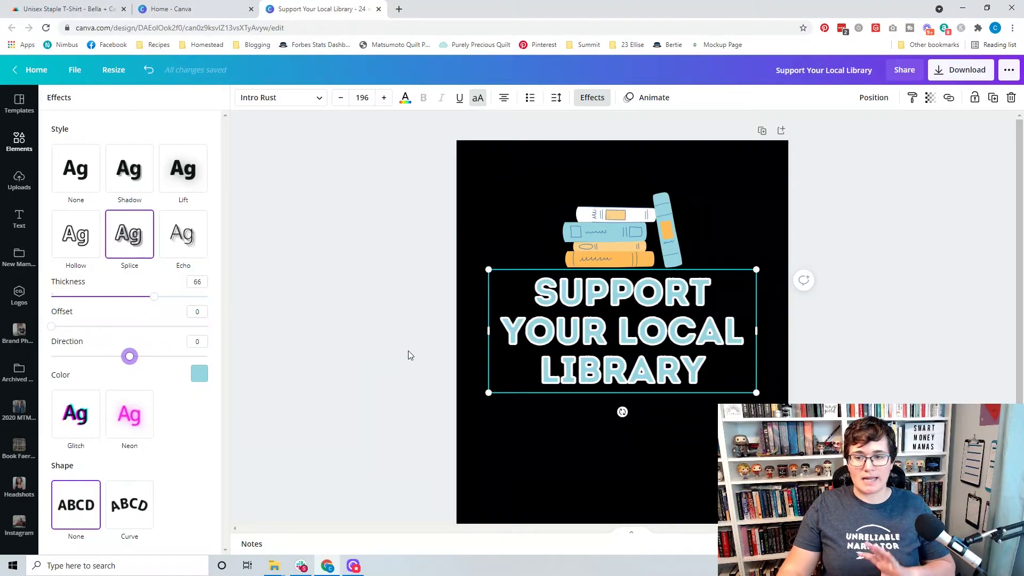
pyautogui.click(383, 341)
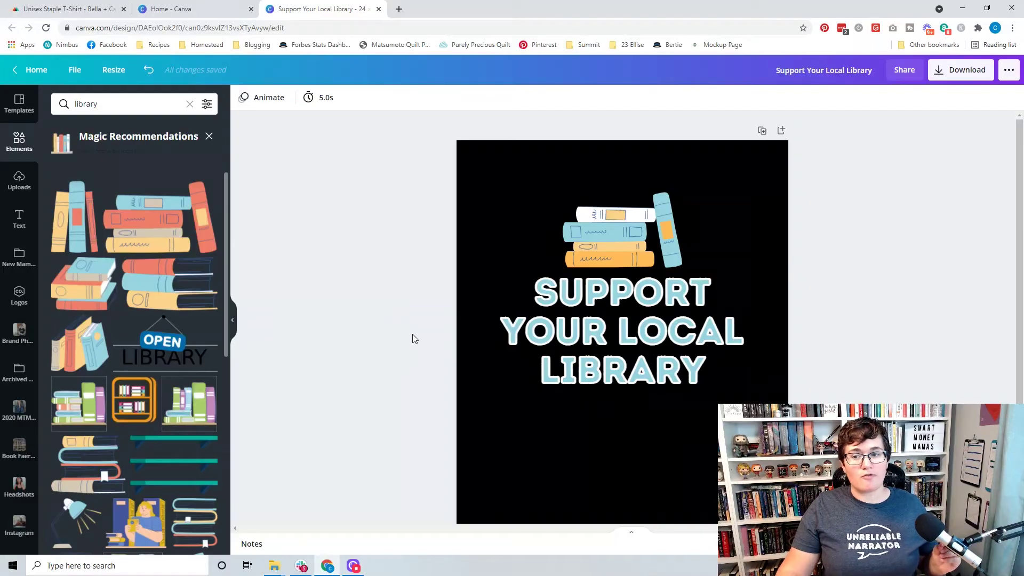
# Try dark gray, blue, teal, white and light gray behind the design, and return the background to black
pyautogui.click(469, 226)
pyautogui.click(243, 97)
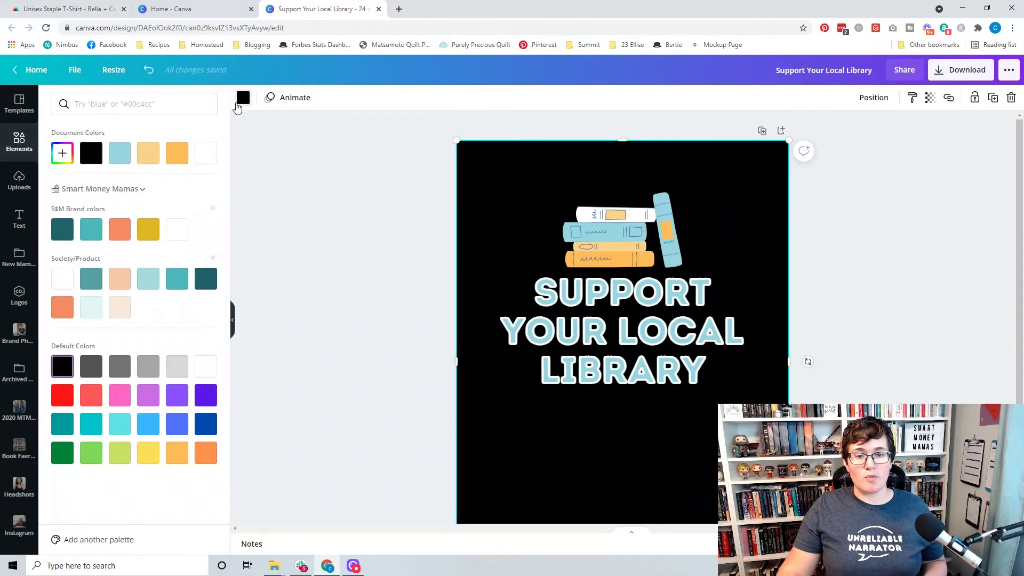
pyautogui.click(92, 367)
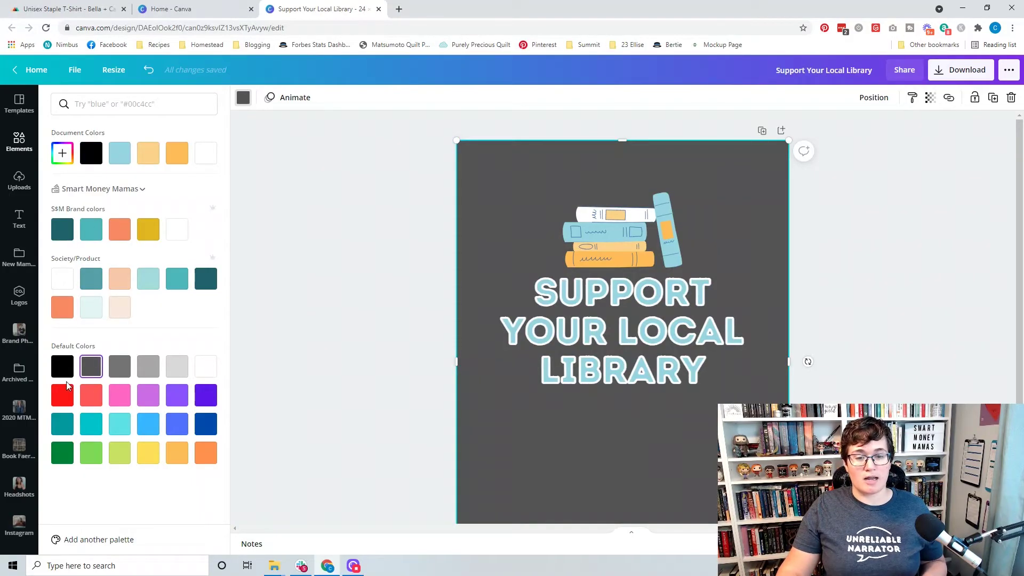
pyautogui.click(197, 430)
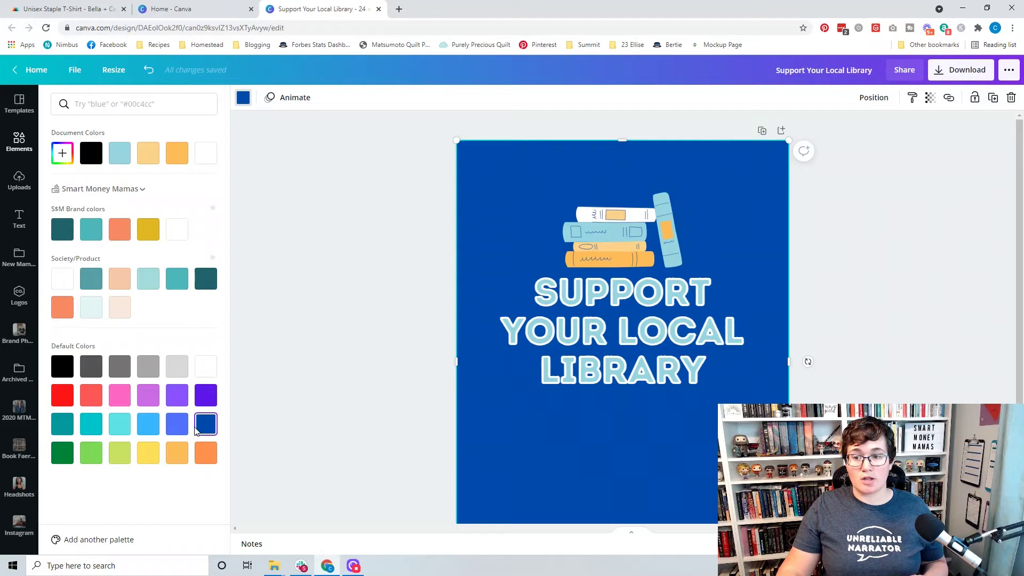
pyautogui.click(62, 431)
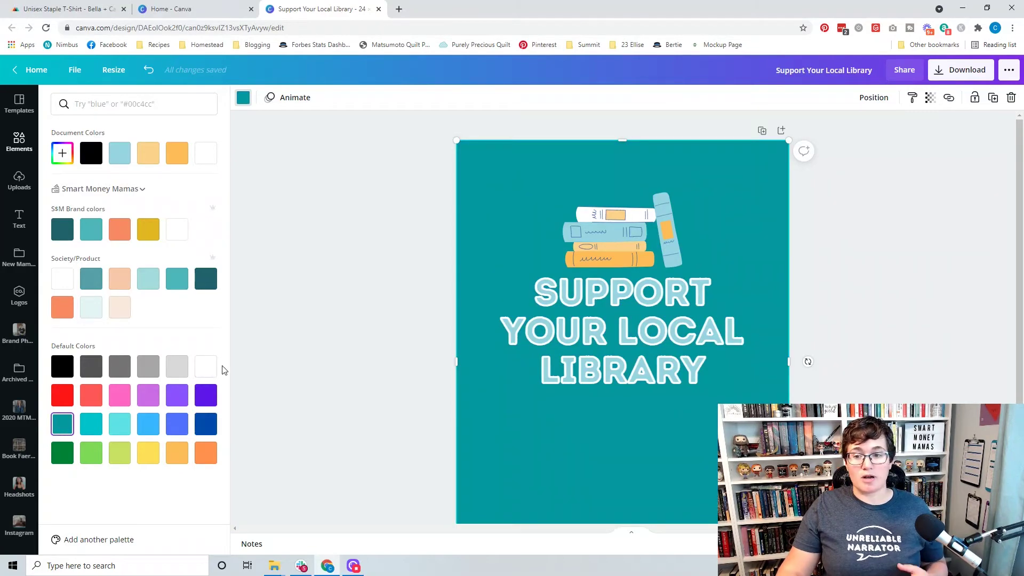
pyautogui.click(206, 372)
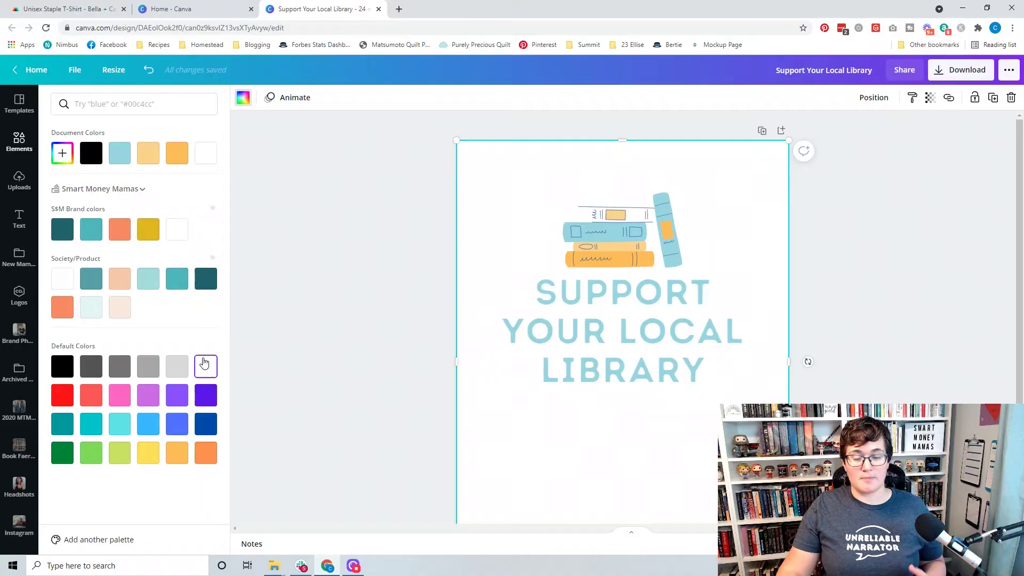
pyautogui.click(178, 367)
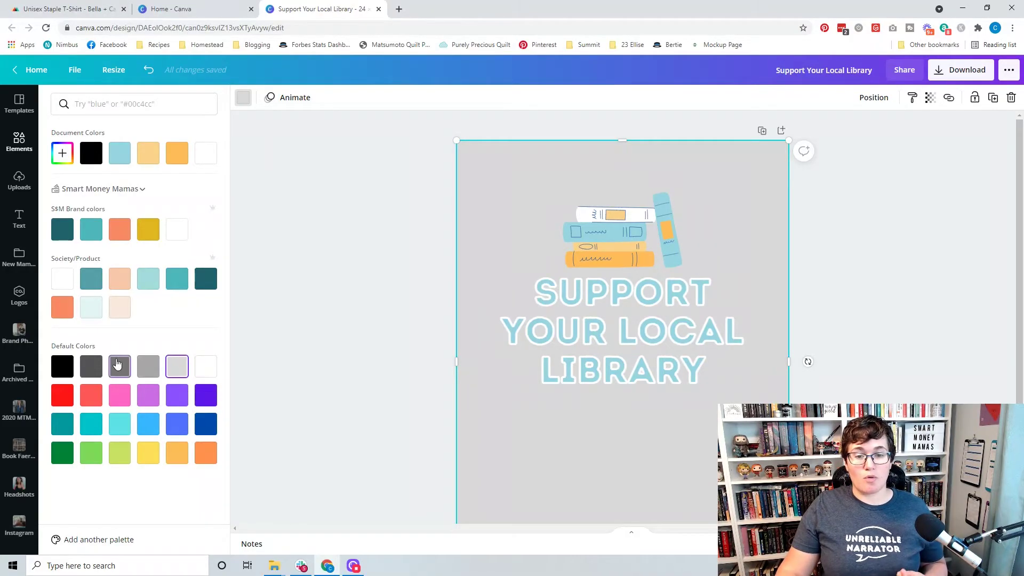
pyautogui.click(63, 367)
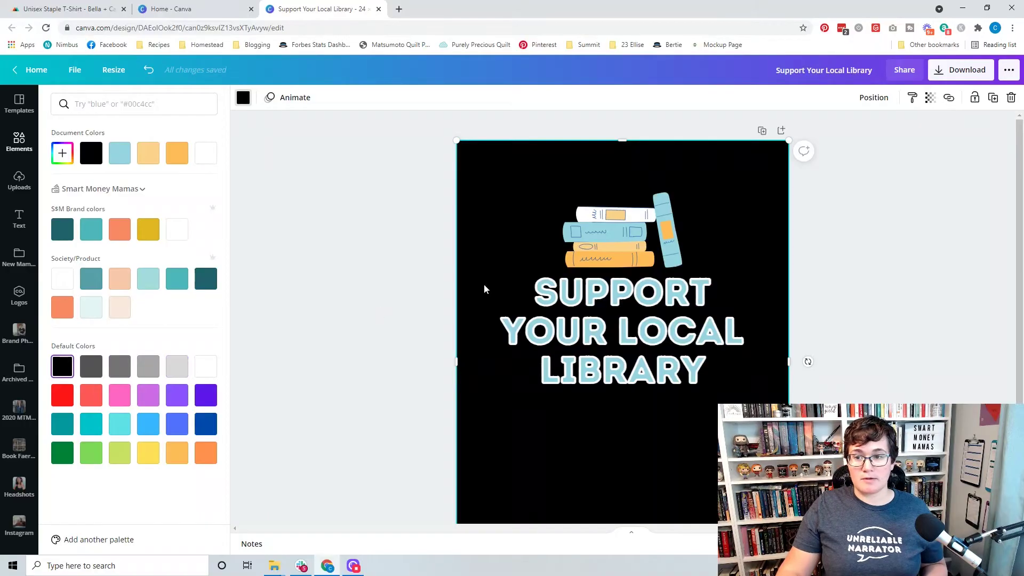
# Duplicate the design page and make the copy's background white
pyautogui.click(760, 132)
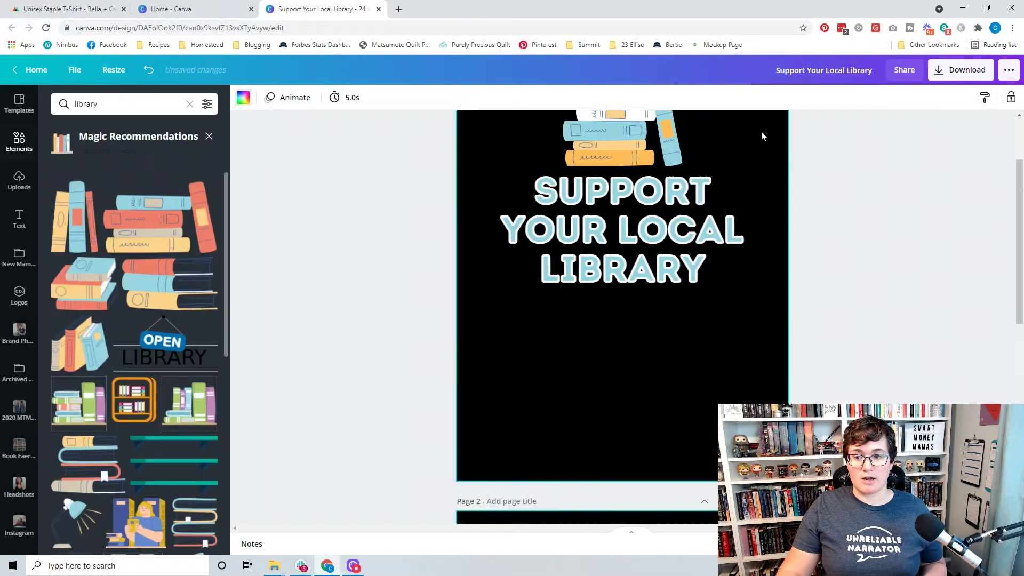
pyautogui.click(243, 97)
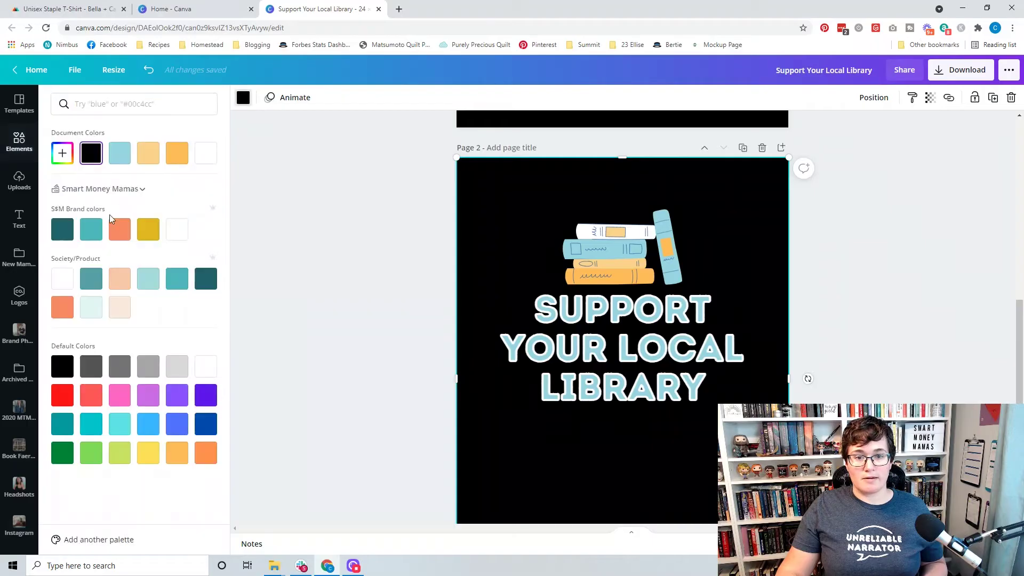
pyautogui.click(177, 231)
# Change the text color of the page 2 slogan to black
pyautogui.click(567, 347)
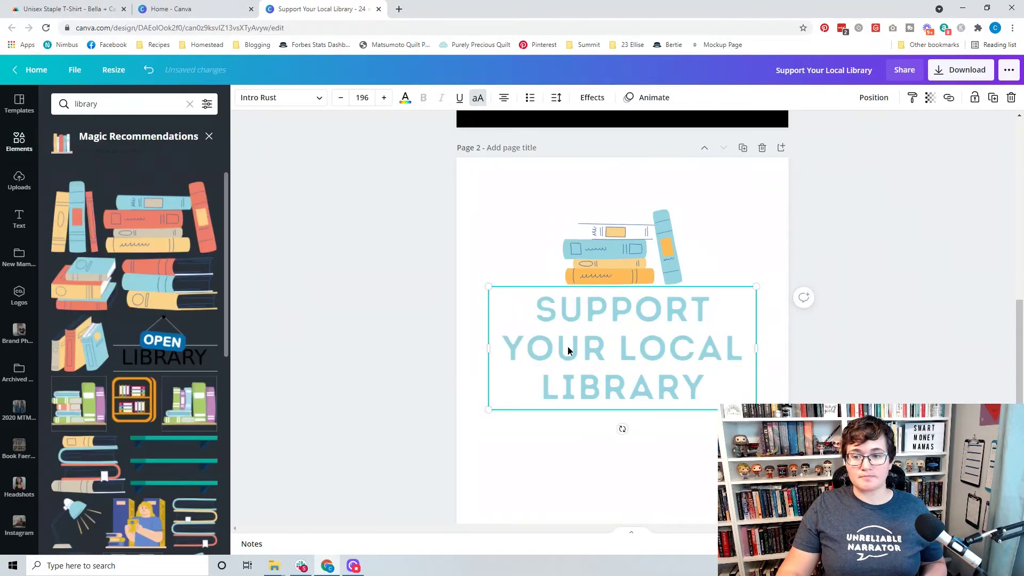
pyautogui.click(405, 98)
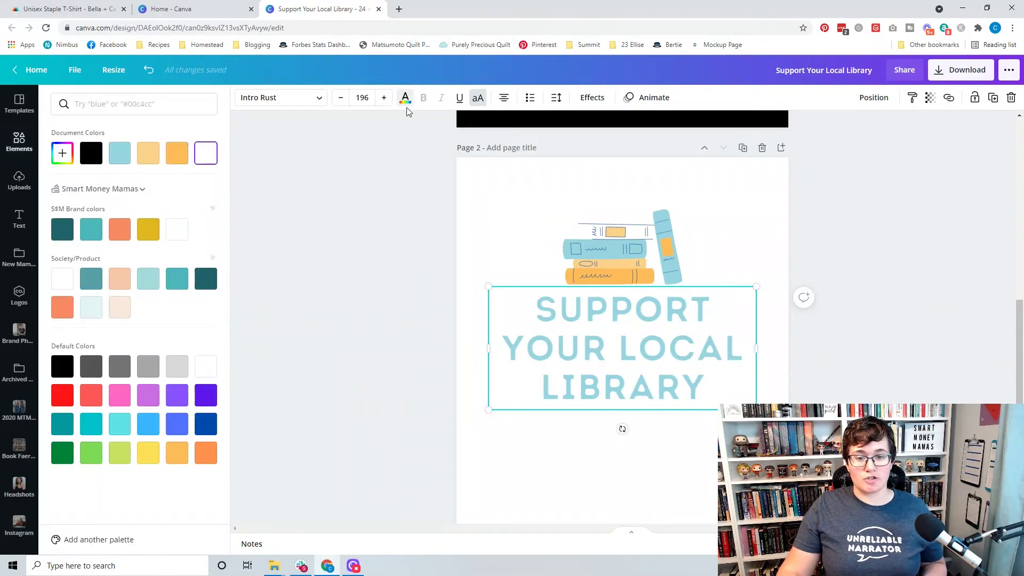
pyautogui.click(61, 366)
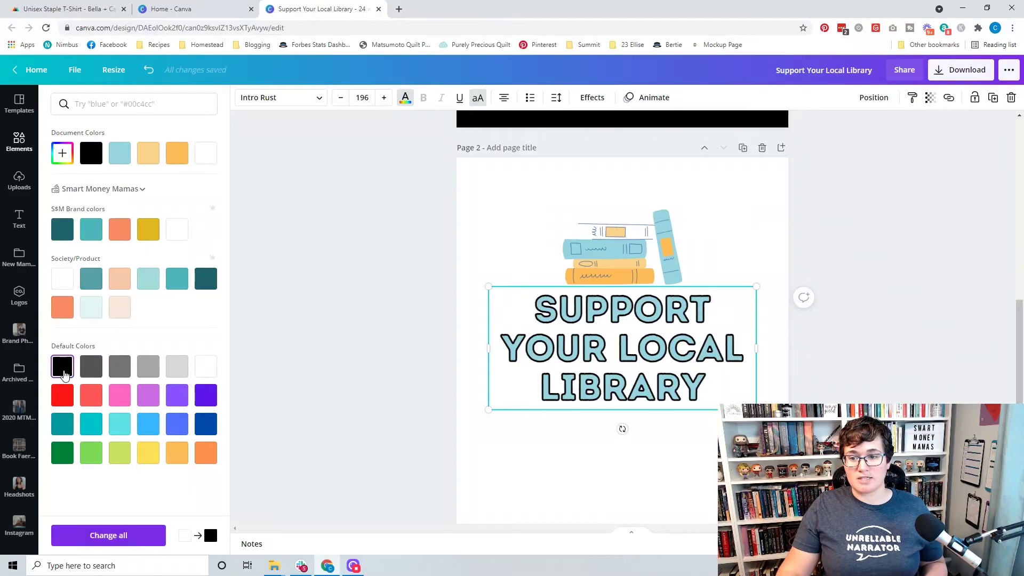
# Try black on the white top book of the page 2 graphic and recolor it with the palette's dark teal
pyautogui.click(607, 249)
pyautogui.click(243, 97)
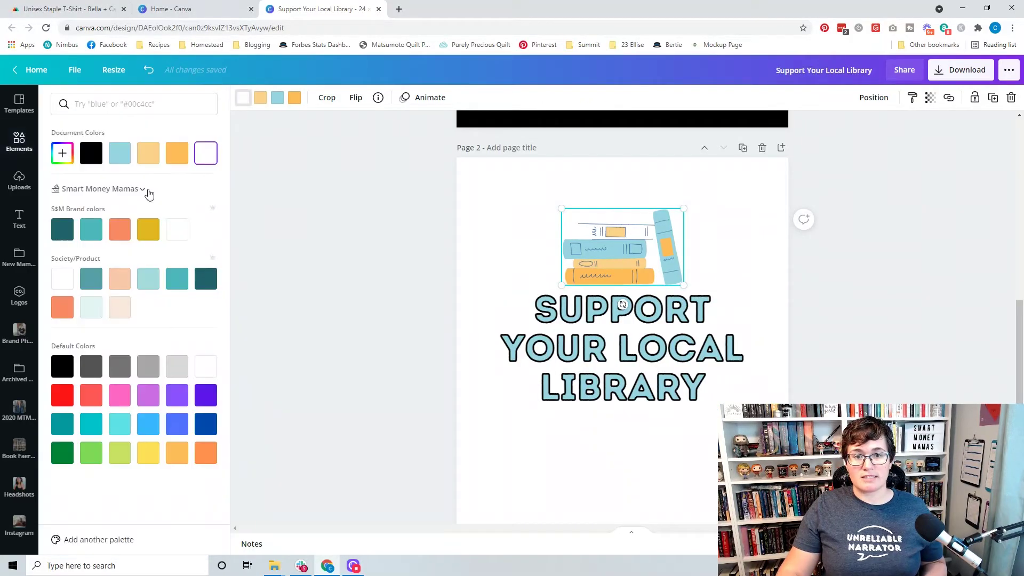
pyautogui.click(100, 161)
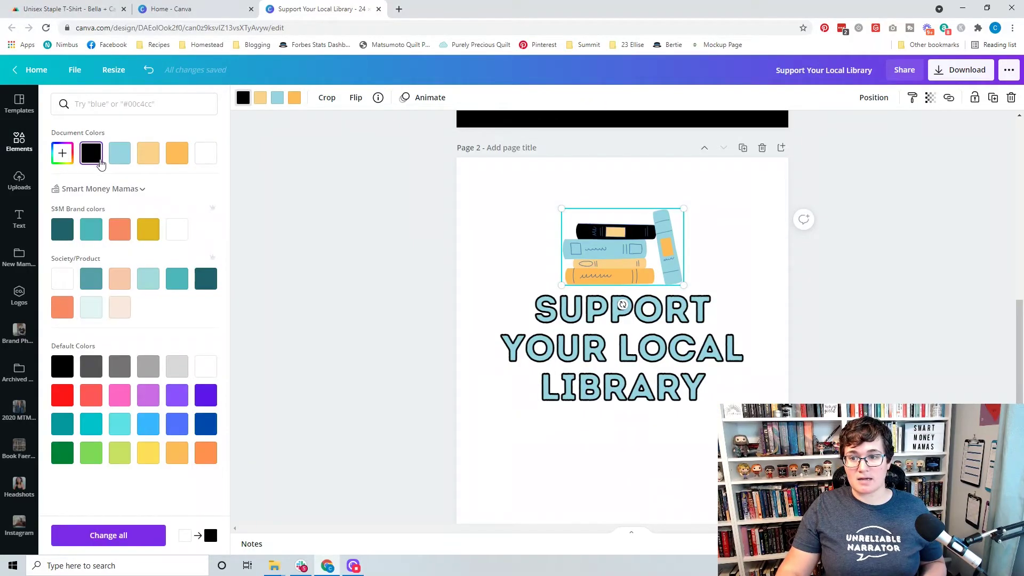
pyautogui.click(206, 281)
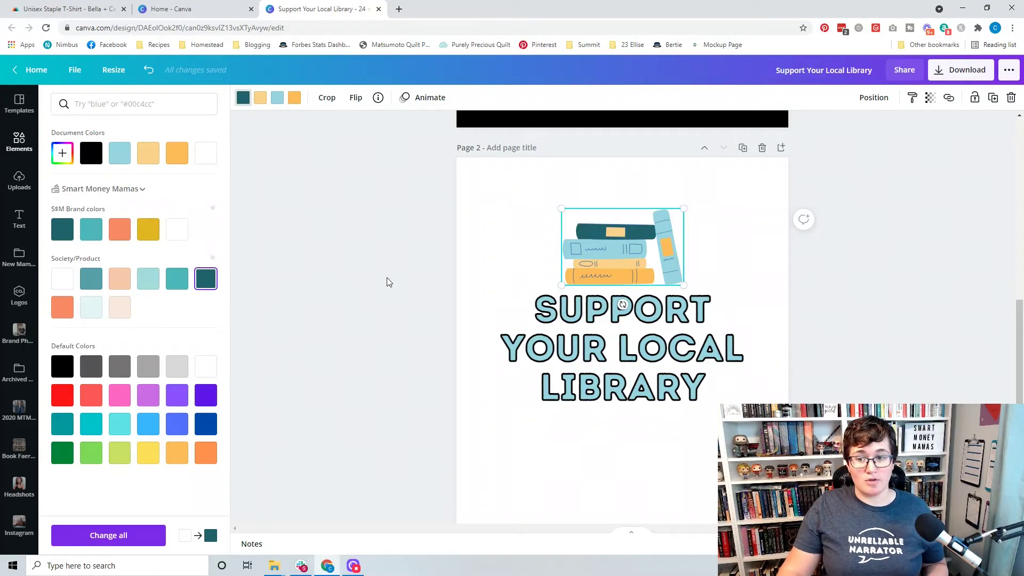
# Change the page 2 slogan's text color to the same dark teal as the top book
pyautogui.click(610, 335)
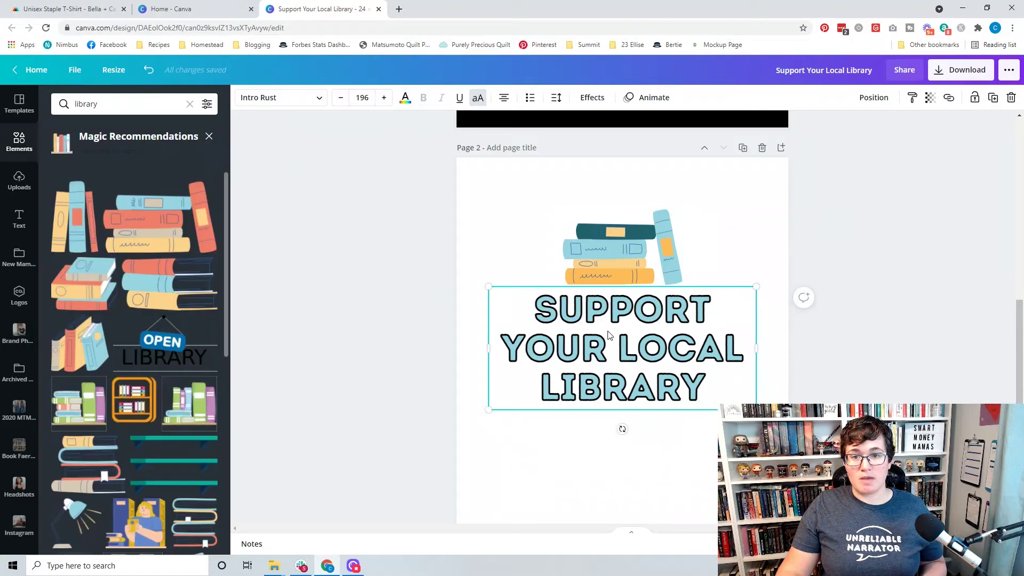
pyautogui.click(405, 98)
pyautogui.click(119, 155)
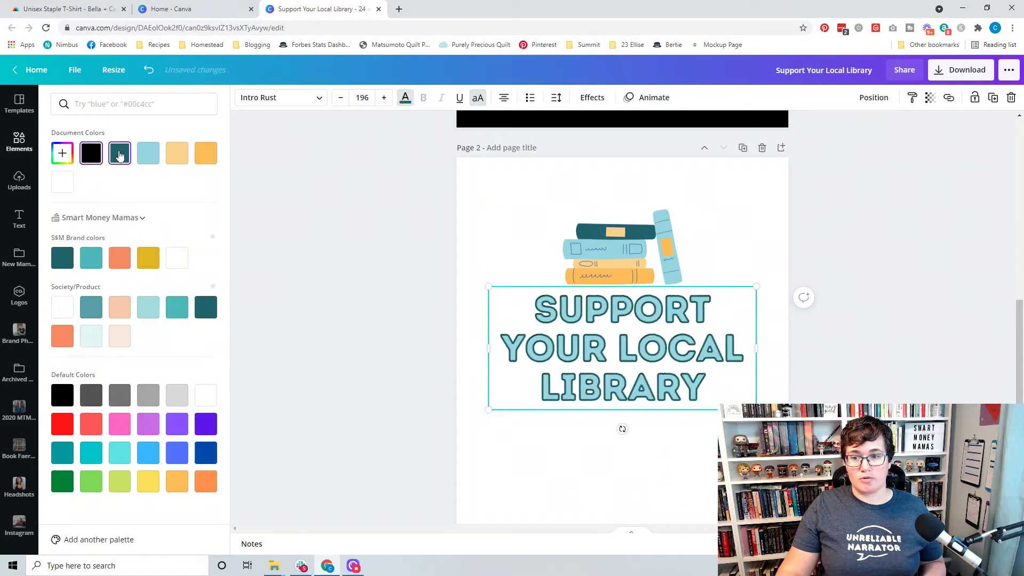
pyautogui.click(337, 288)
pyautogui.click(443, 314)
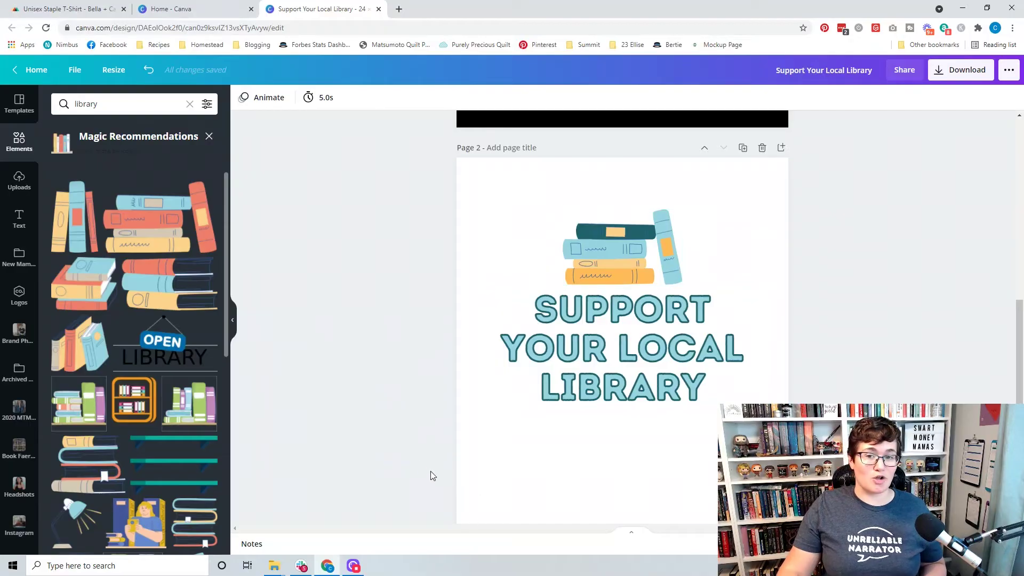
pyautogui.scroll(5, 410, 387)
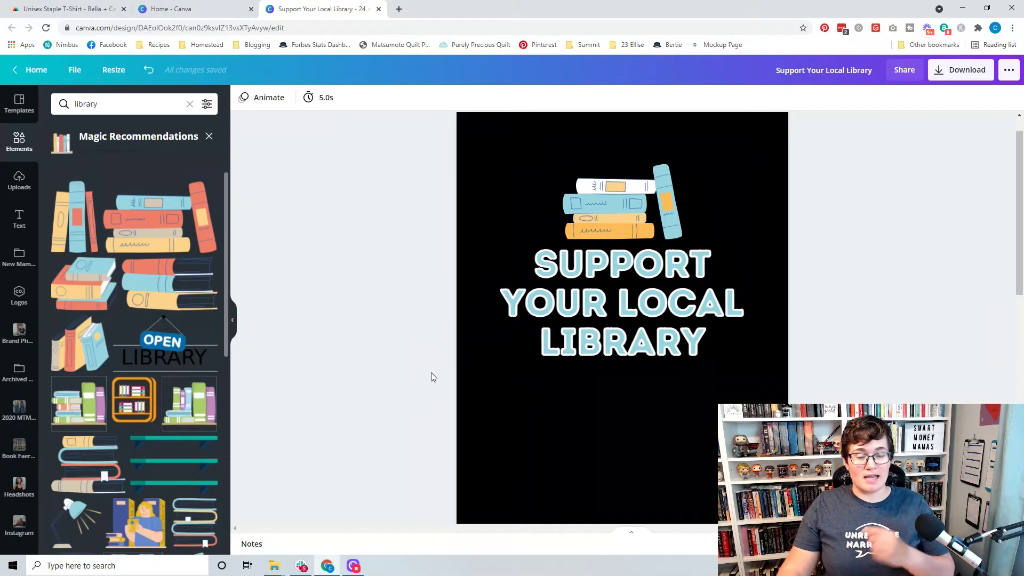
pyautogui.scroll(-5, 430, 367)
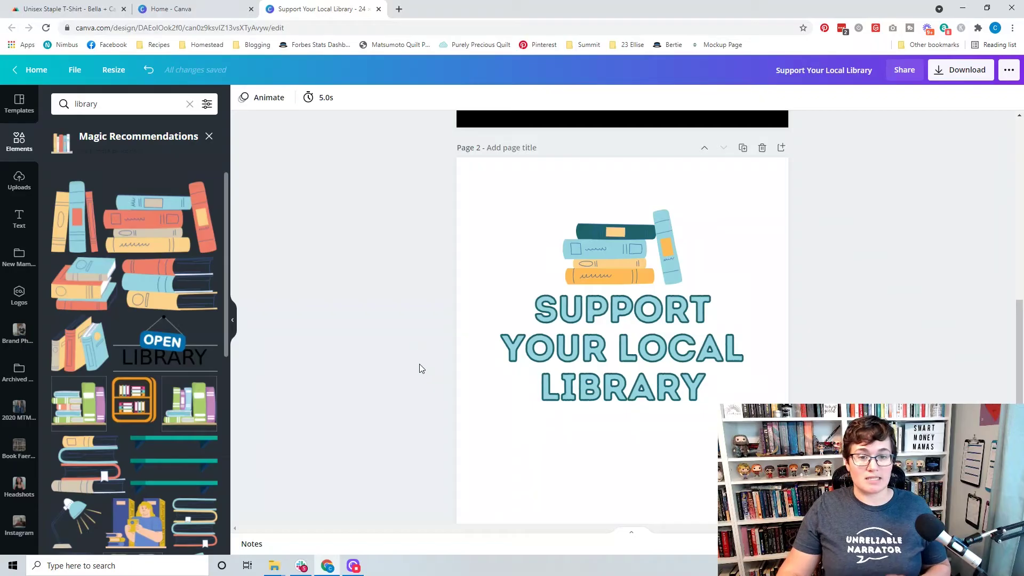
pyautogui.scroll(5, 383, 348)
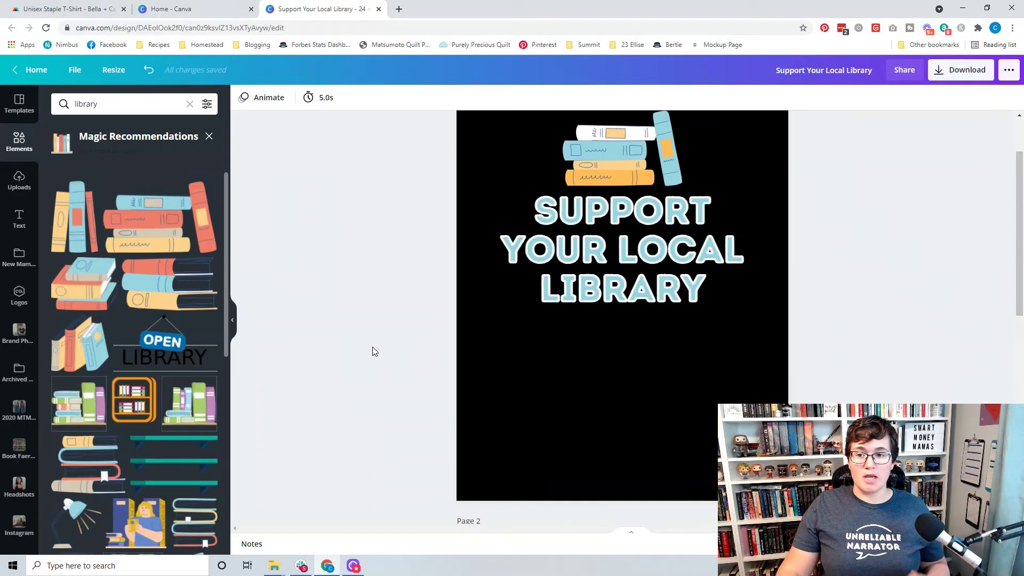
# Try removing the black background from page 1, and set the page background back to black
pyautogui.click(549, 174)
pyautogui.press('Delete')
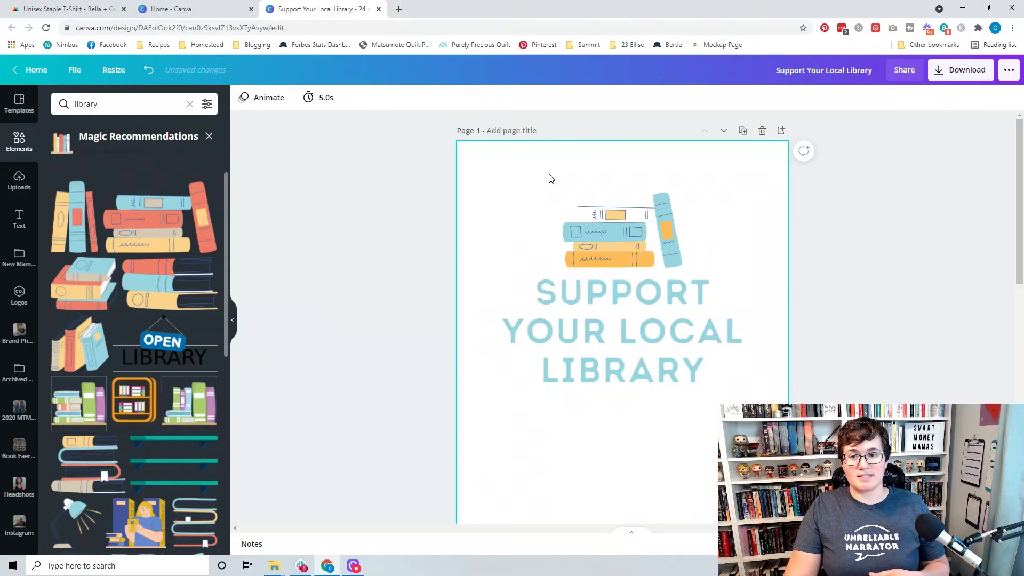
pyautogui.click(550, 177)
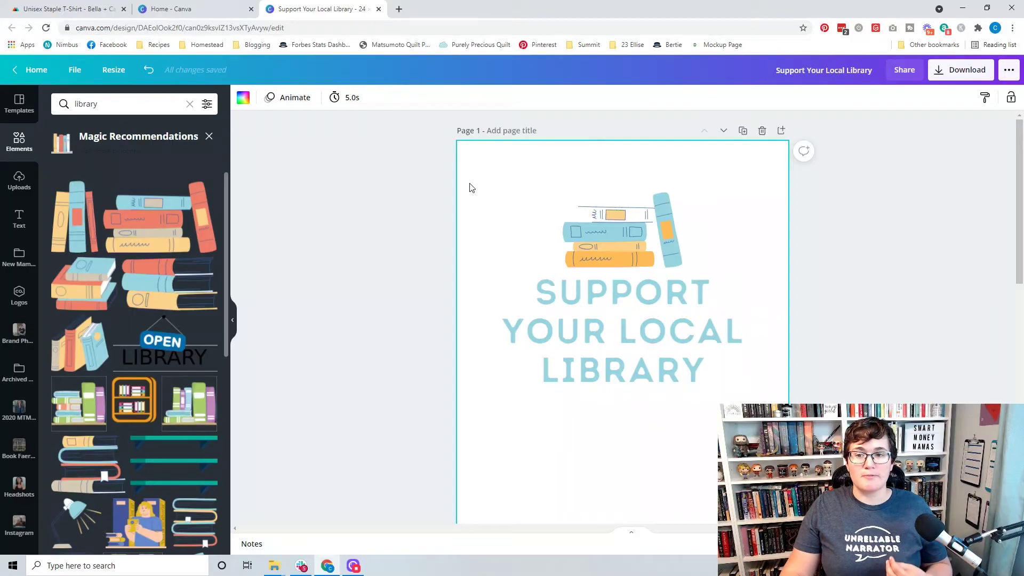
pyautogui.click(251, 102)
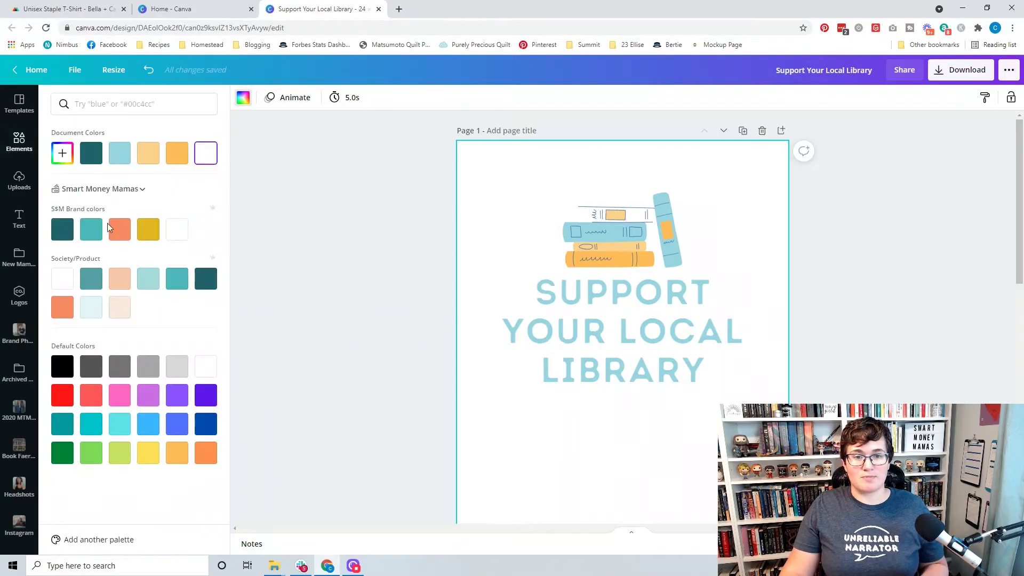
pyautogui.click(62, 366)
pyautogui.click(356, 333)
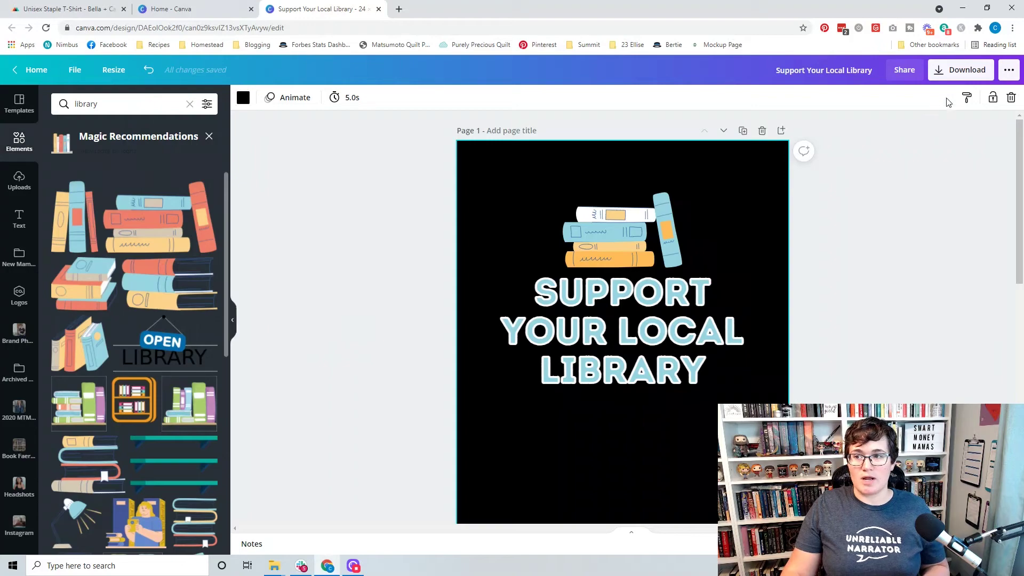
# Download only page 1 of the design as a PNG with a transparent background
pyautogui.click(945, 71)
pyautogui.click(935, 207)
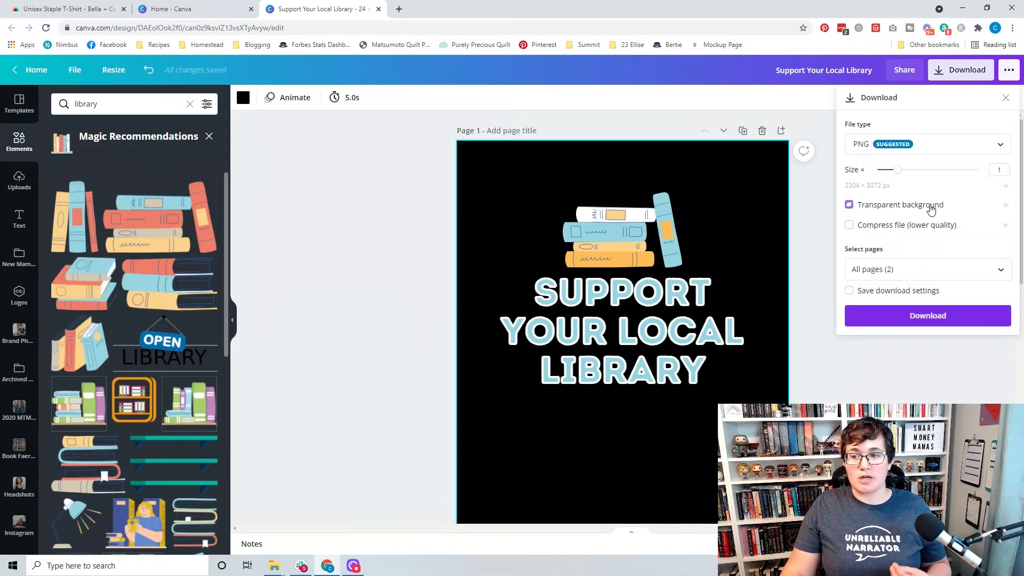
pyautogui.click(987, 269)
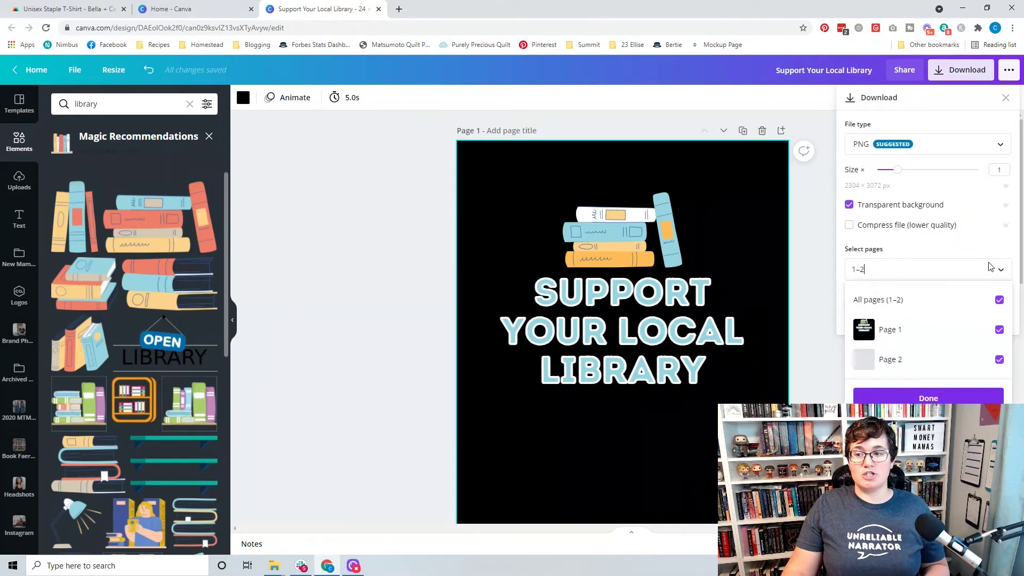
pyautogui.click(999, 300)
pyautogui.click(998, 330)
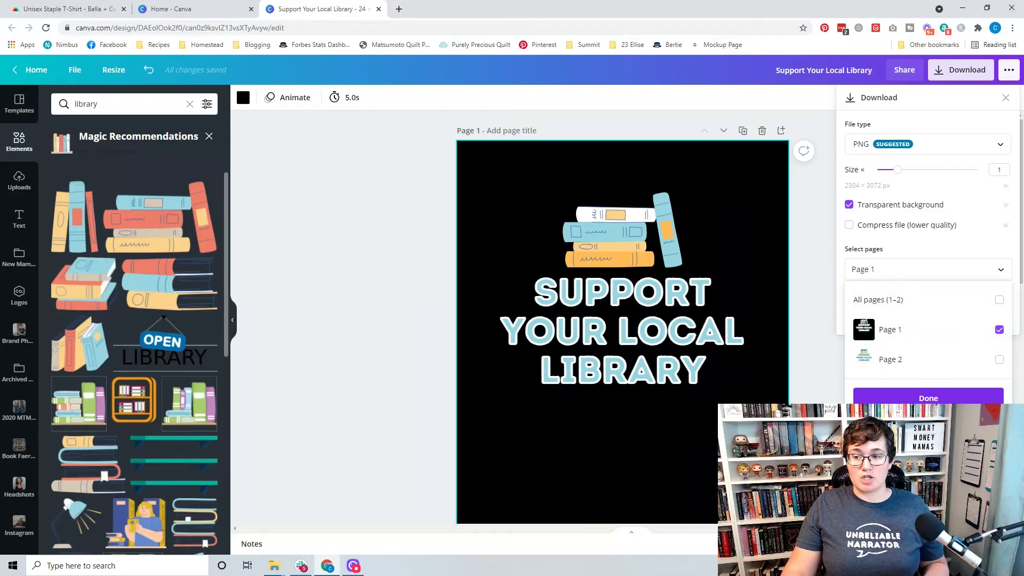
pyautogui.click(929, 399)
pyautogui.click(896, 317)
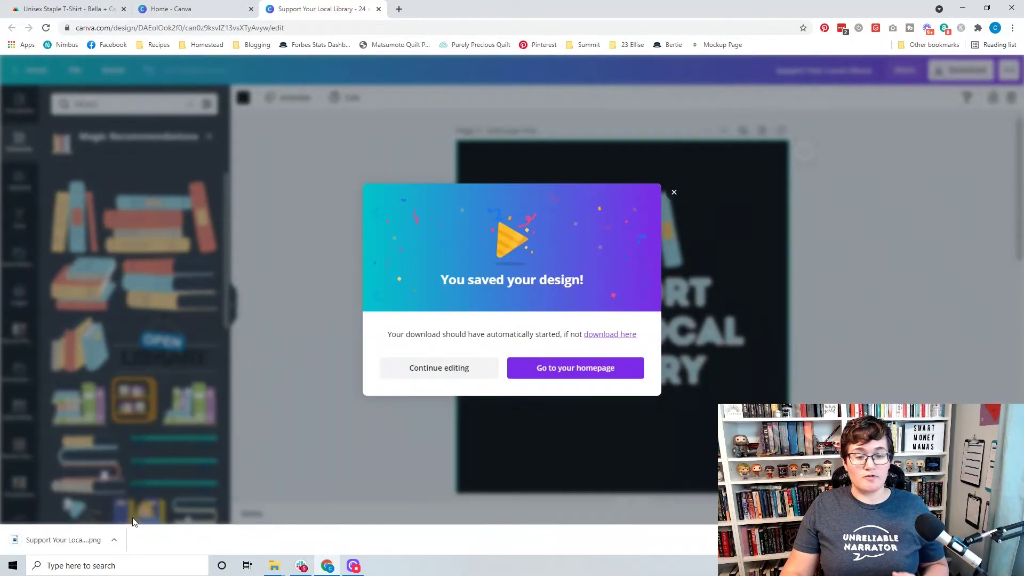
# Open the downloaded PNG to check its transparent background, and return to the Canva design
pyautogui.click(43, 539)
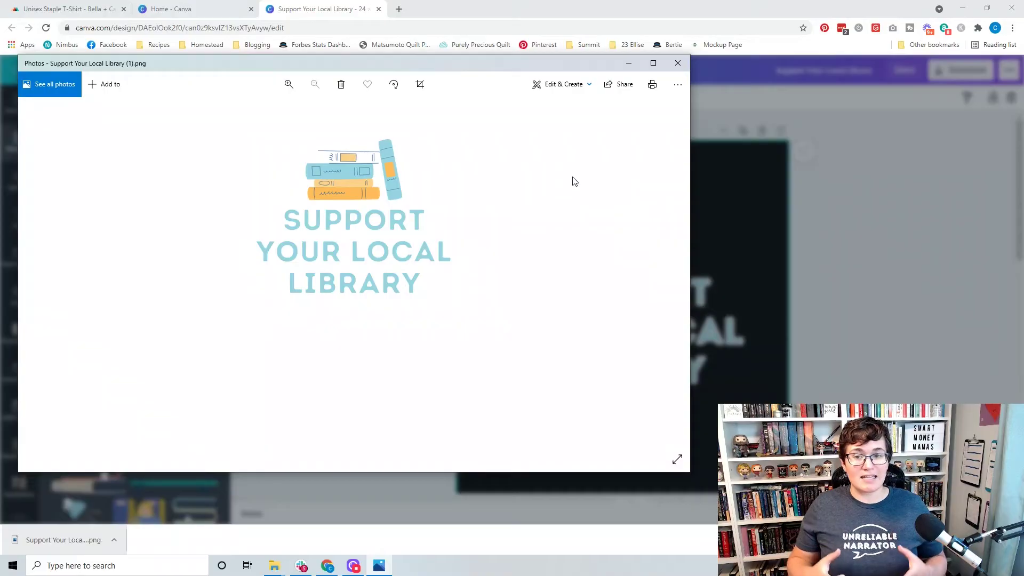
pyautogui.click(880, 238)
pyautogui.scroll(-2, 792, 273)
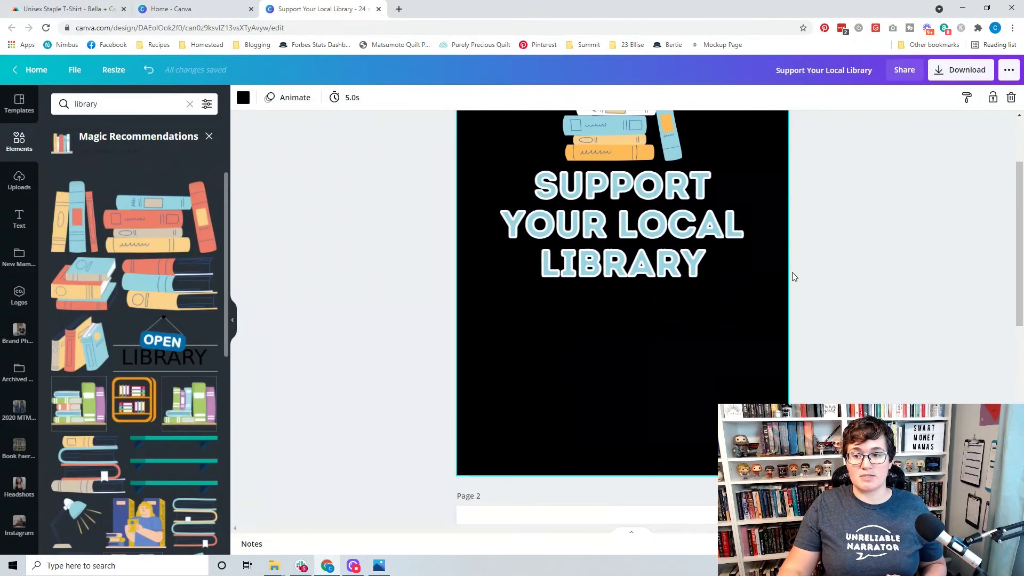
pyautogui.scroll(1, 792, 273)
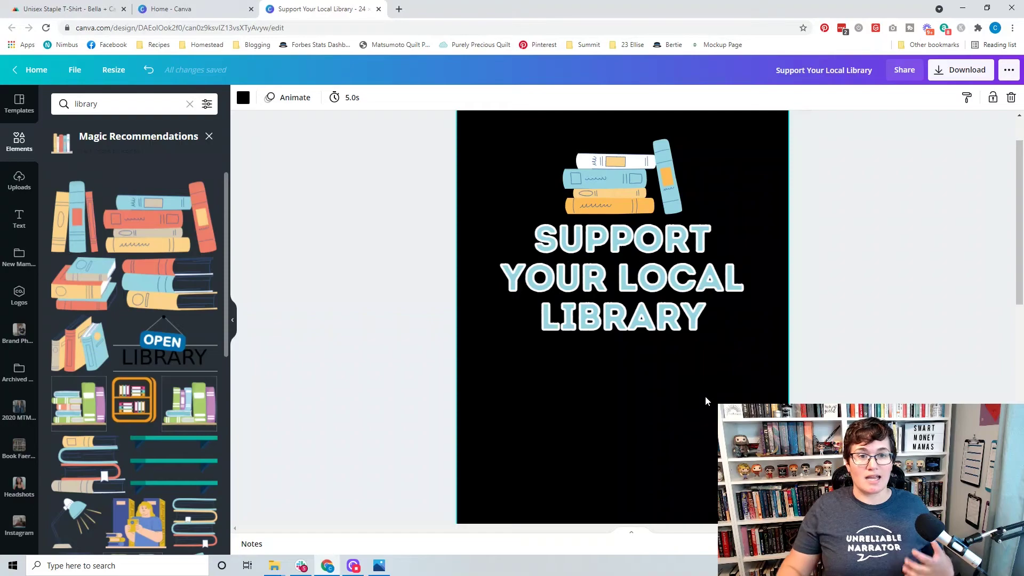
# Switch to Printful and open the product templates in the account dashboard
pyautogui.click(93, 11)
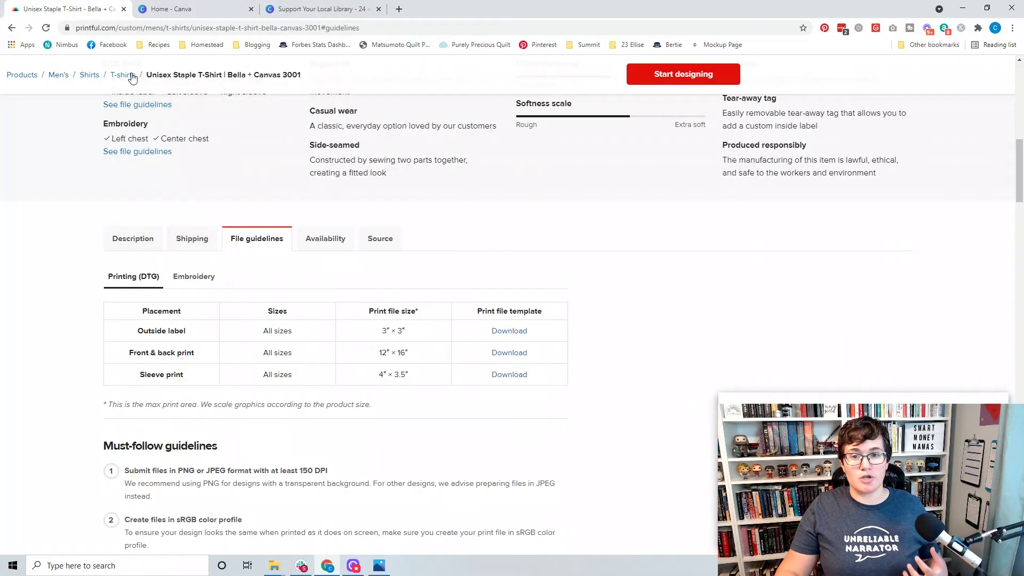
pyautogui.scroll(10, 255, 328)
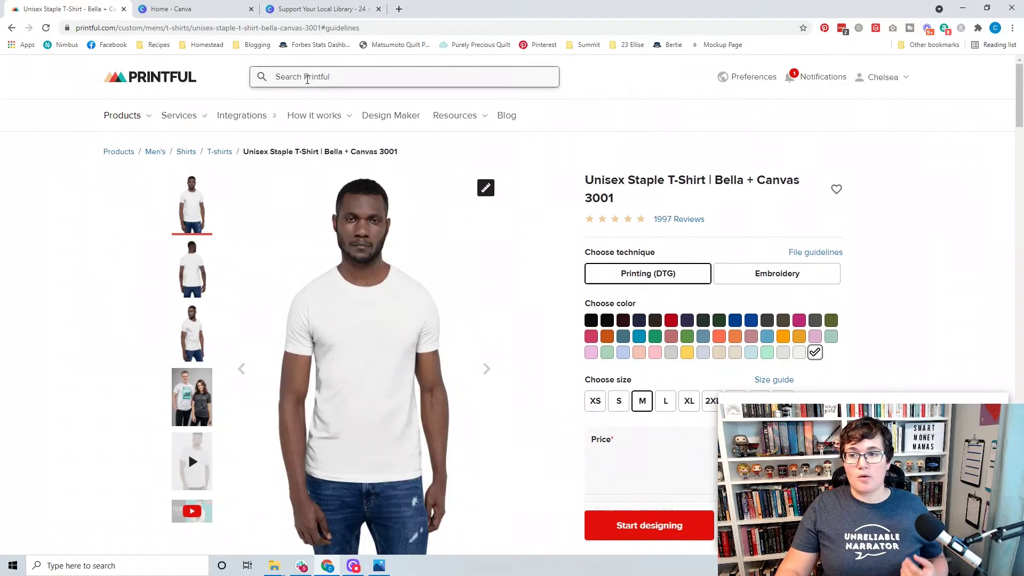
pyautogui.click(884, 78)
pyautogui.click(888, 107)
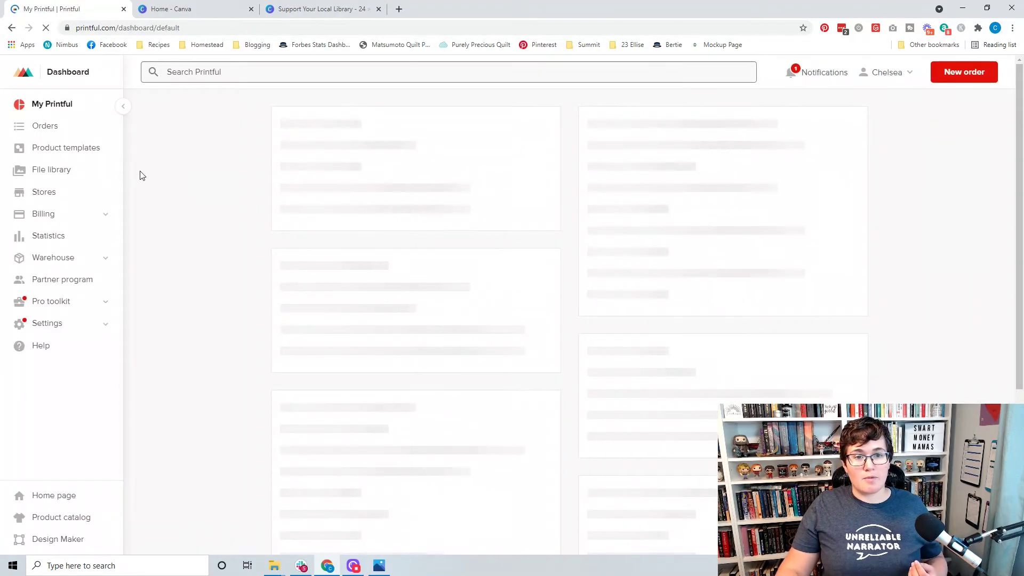
pyautogui.click(82, 155)
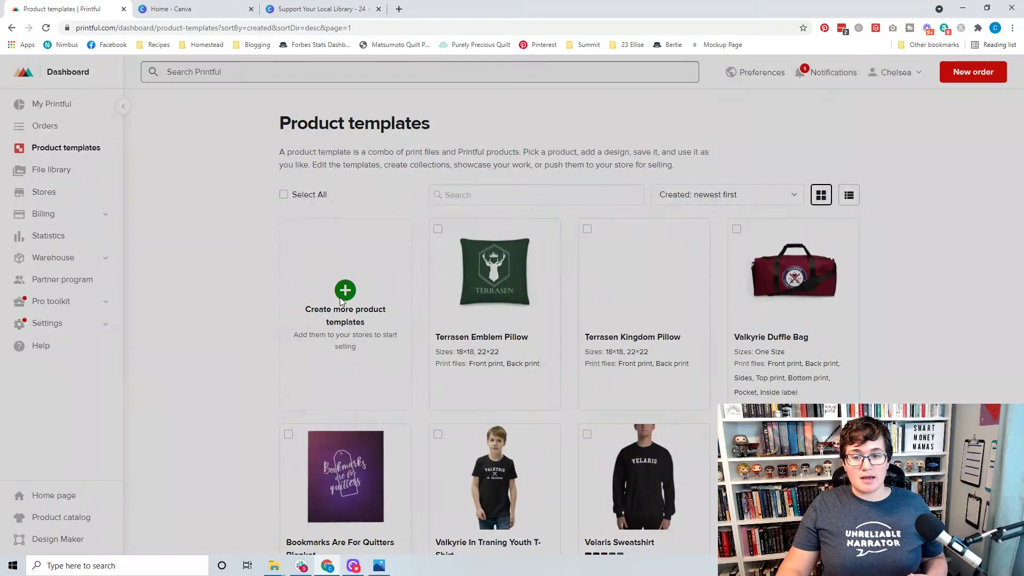
# Start a new product template with the men's Unisex Staple T-Shirt | Bella + Canvas 3001 in black
pyautogui.click(344, 291)
pyautogui.click(129, 207)
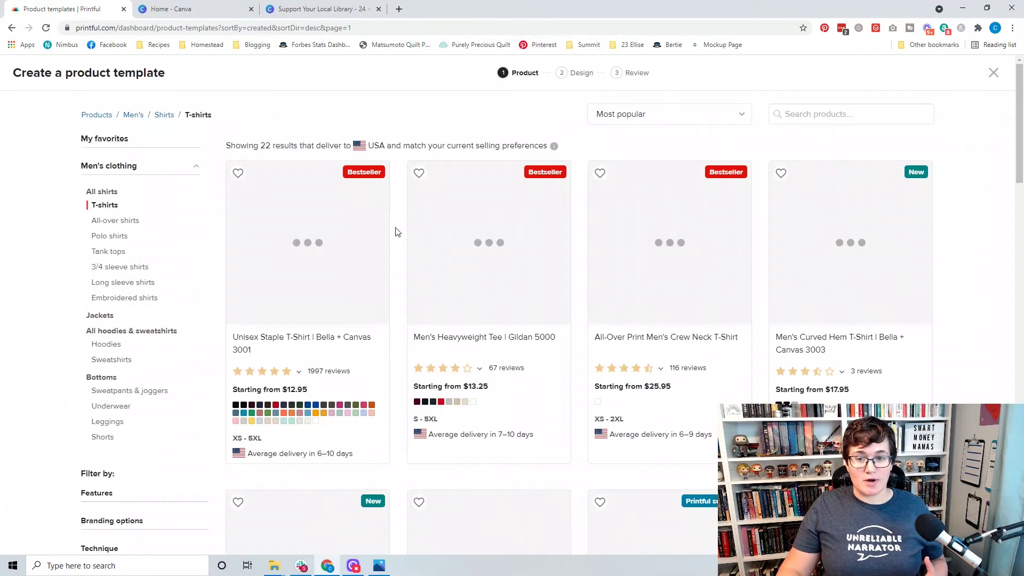
pyautogui.click(348, 244)
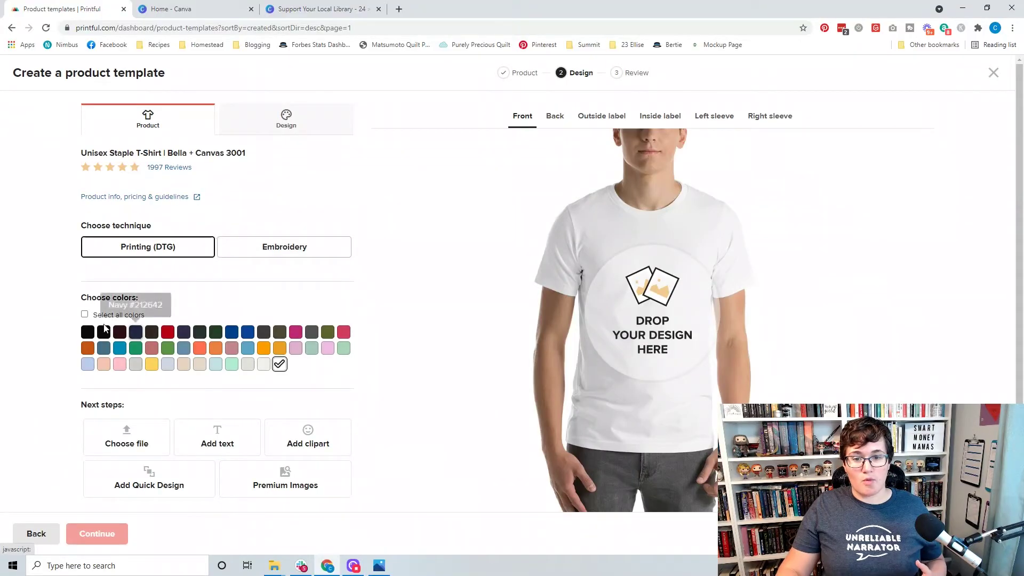
pyautogui.click(88, 332)
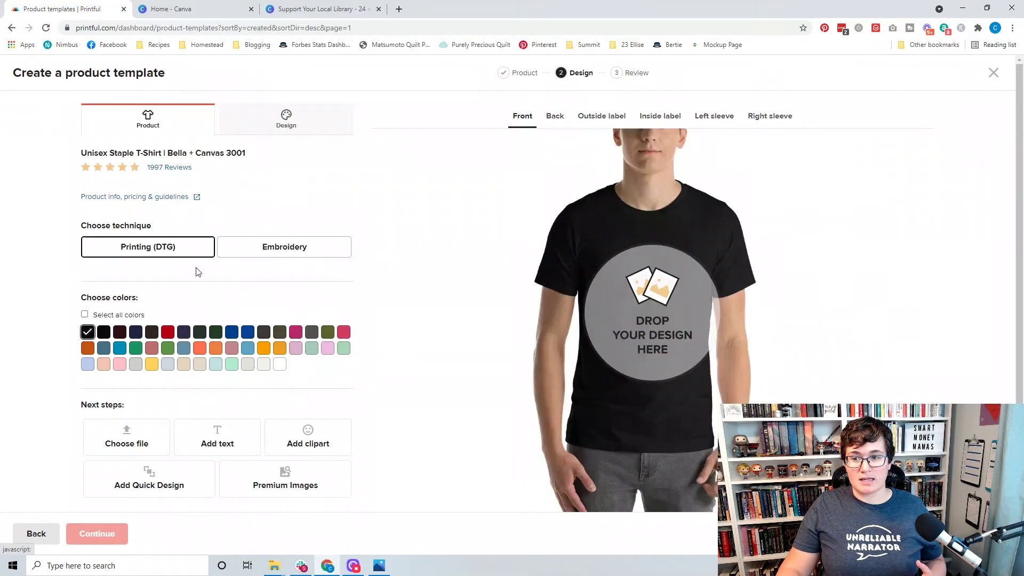
# Upload Support Your Local Library (1) from Downloads, place it on the shirt front, and dismiss the What's new notice
pyautogui.click(263, 131)
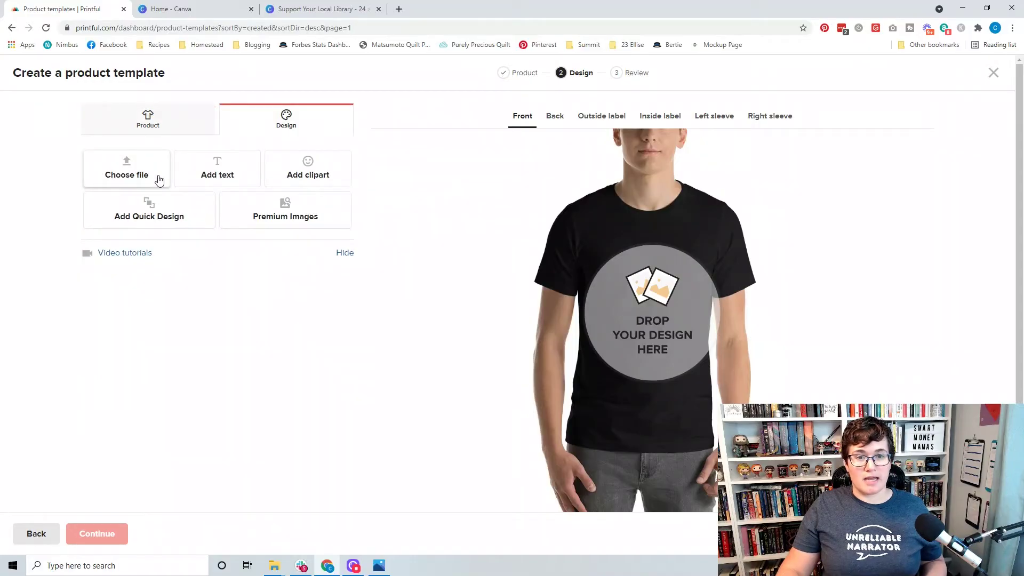
pyautogui.click(159, 180)
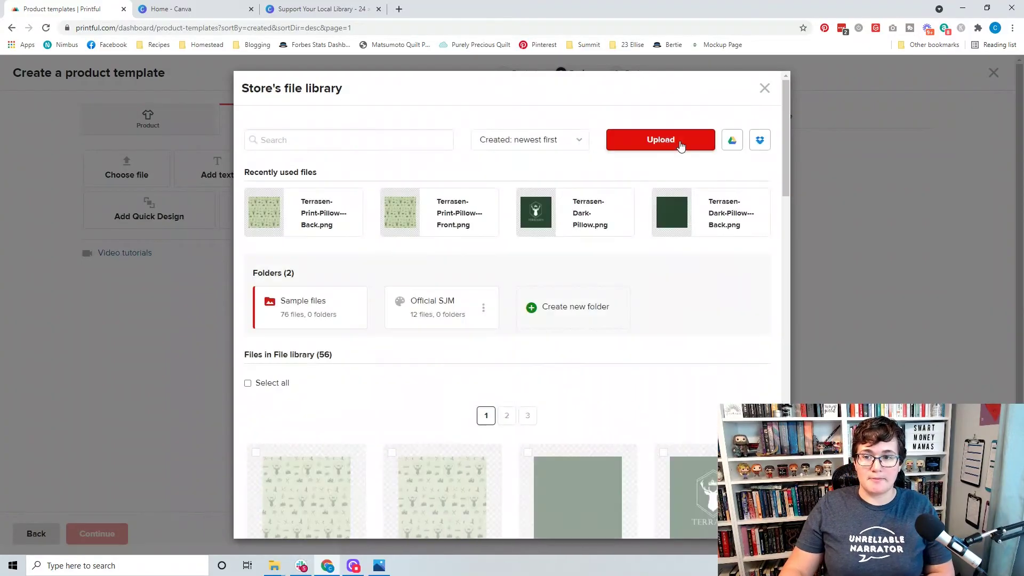
pyautogui.click(681, 144)
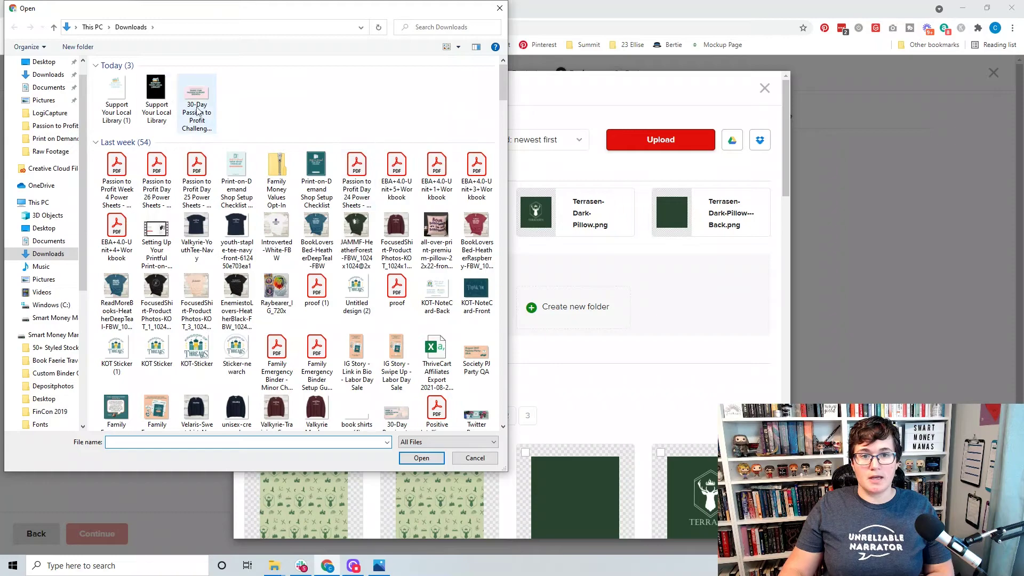
pyautogui.click(122, 104)
pyautogui.click(422, 458)
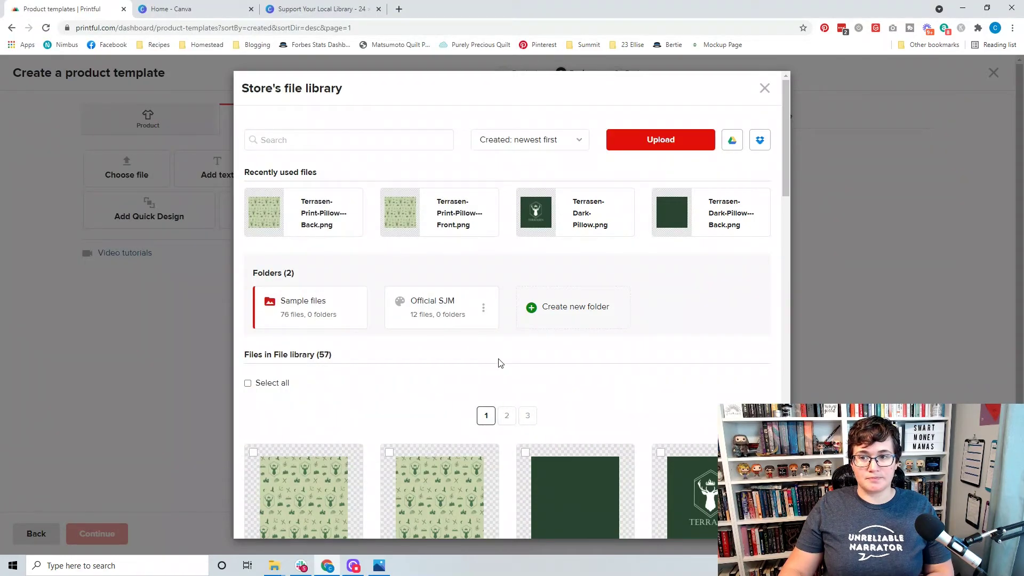
pyautogui.click(275, 213)
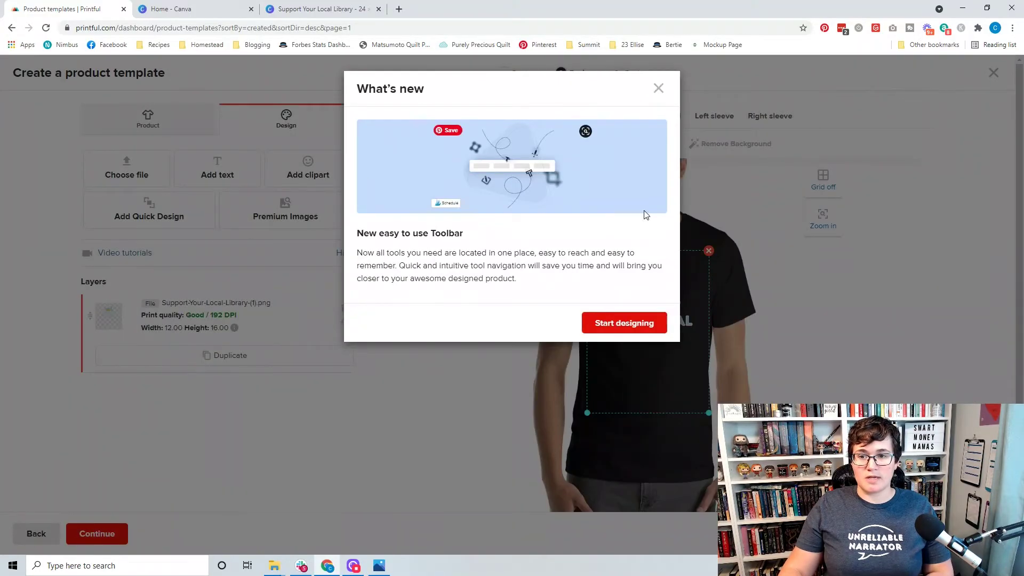
pyautogui.click(658, 89)
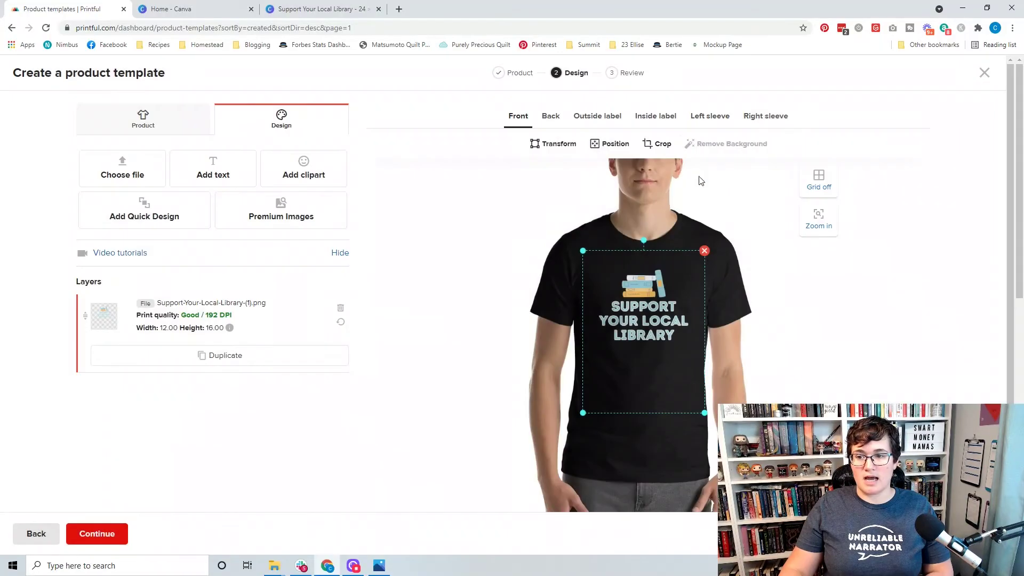
# Crop the empty margins on all four sides of the library design, leaving it about 9.21 × 7.63
pyautogui.click(753, 355)
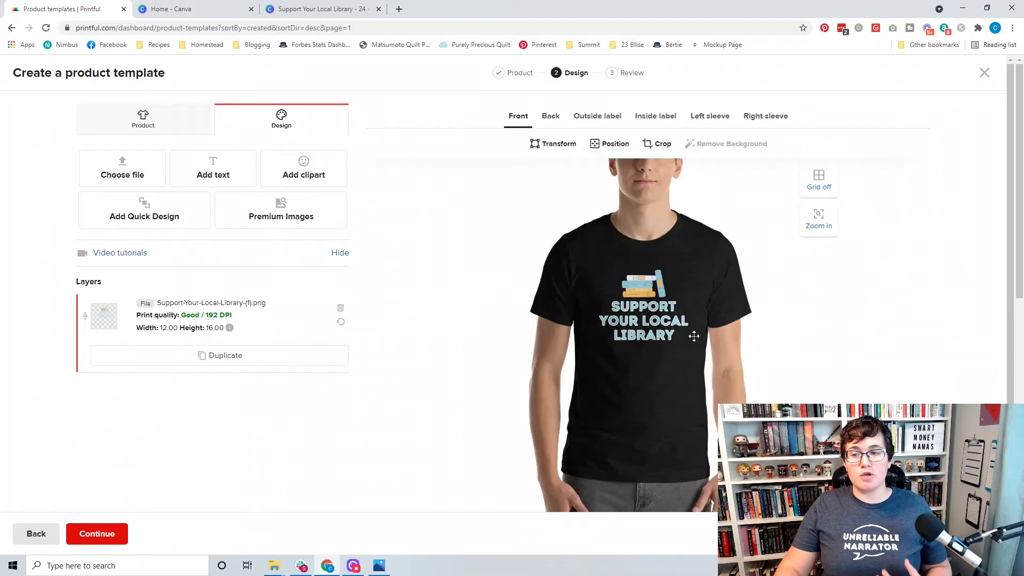
pyautogui.click(665, 331)
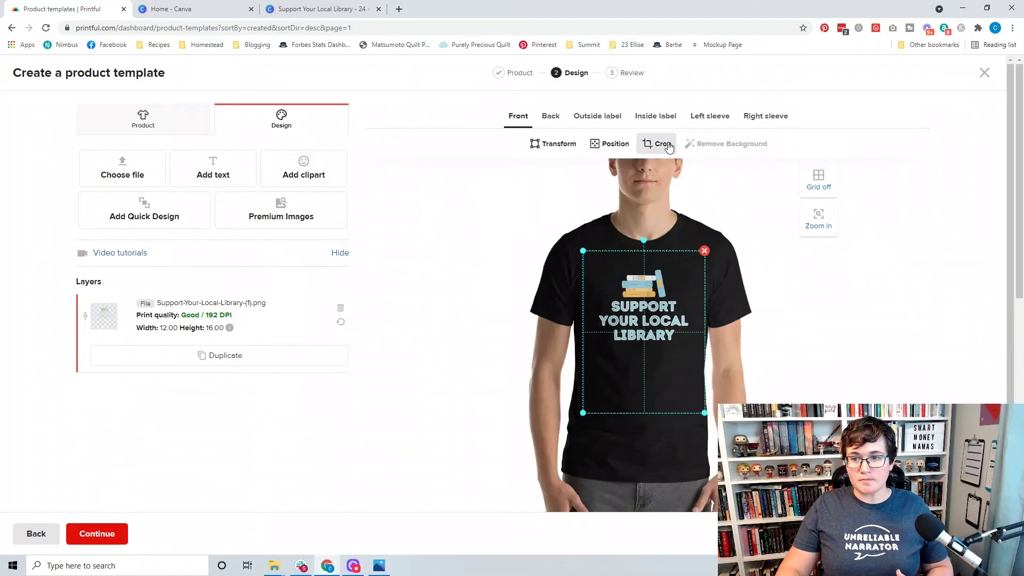
pyautogui.click(667, 148)
pyautogui.moveTo(702, 333); pyautogui.dragTo(691, 332)
pyautogui.moveTo(586, 333); pyautogui.dragTo(597, 333)
pyautogui.moveTo(644, 413); pyautogui.dragTo(643, 344)
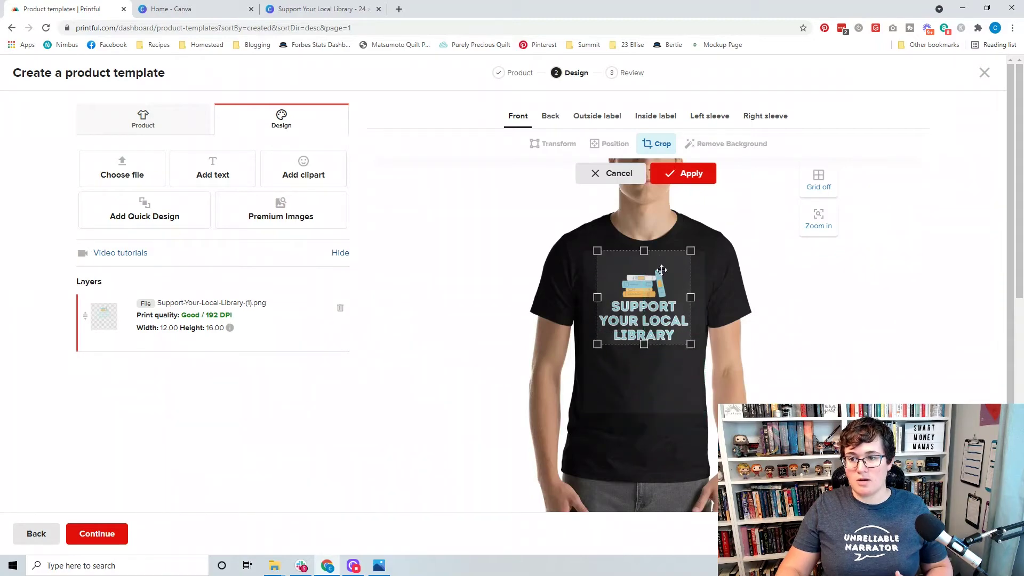
pyautogui.moveTo(646, 252); pyautogui.dragTo(646, 267)
pyautogui.click(690, 174)
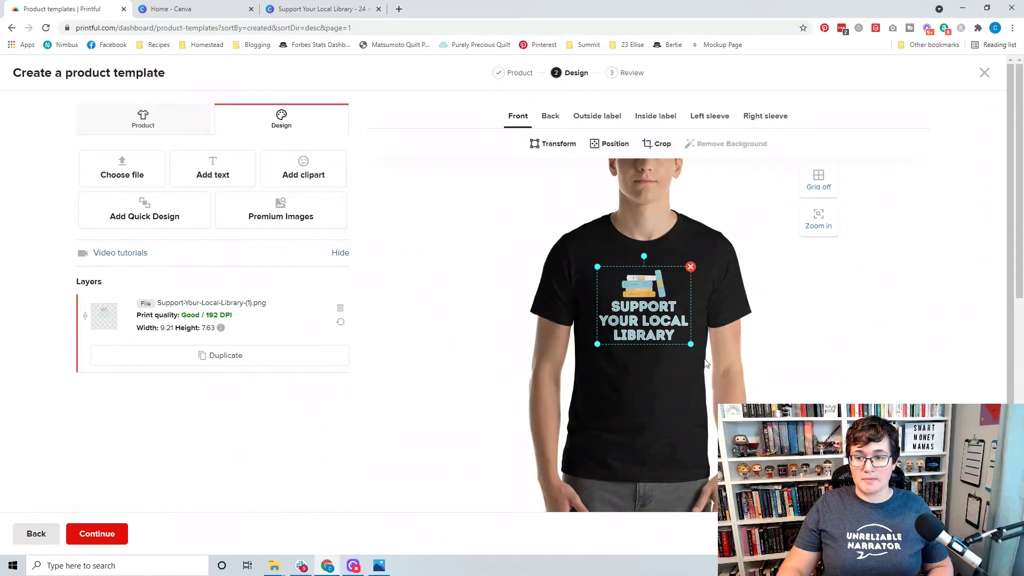
# Scale the library design down to about 7.54 × 6.25 and move it up near the print area's top edge
pyautogui.moveTo(690, 343); pyautogui.dragTo(685, 337)
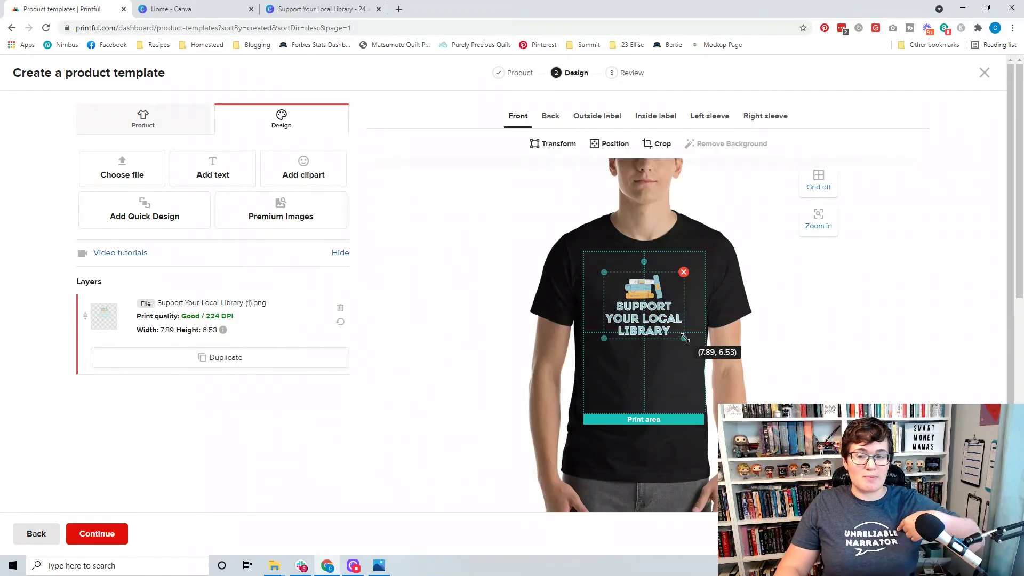
pyautogui.moveTo(685, 338); pyautogui.dragTo(686, 339)
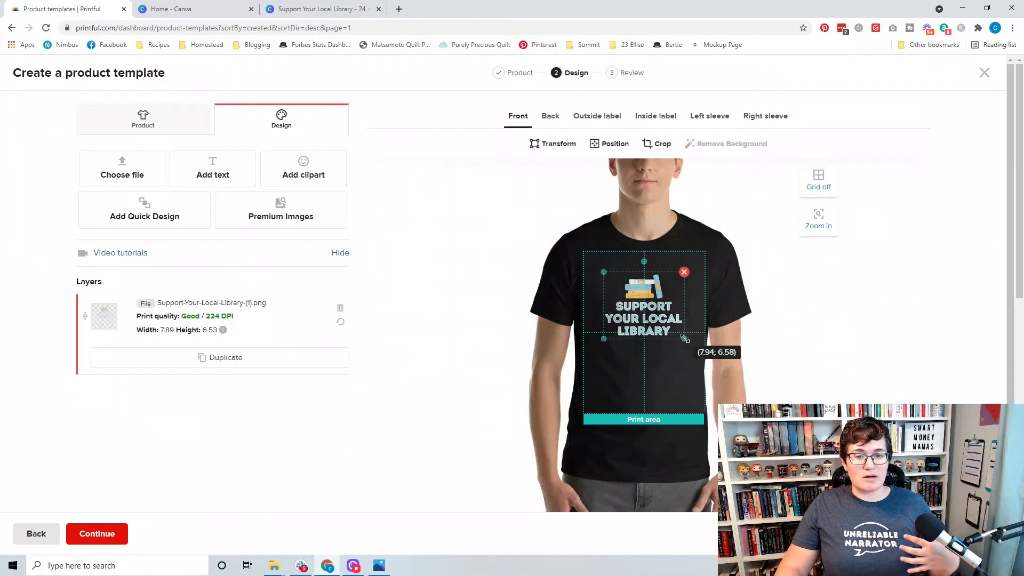
pyautogui.moveTo(685, 338); pyautogui.dragTo(684, 336)
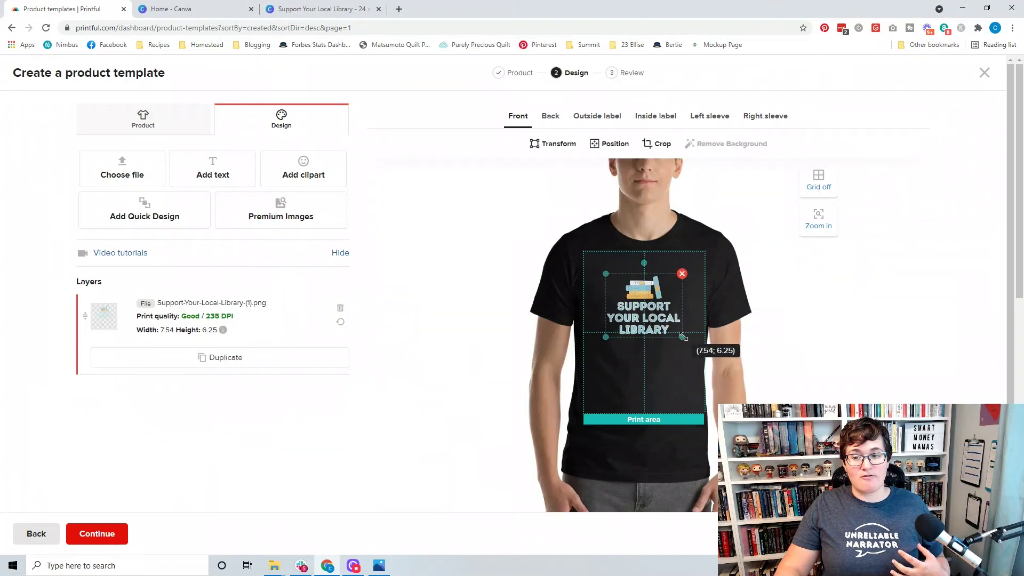
pyautogui.moveTo(645, 315); pyautogui.dragTo(646, 303)
pyautogui.click(780, 347)
pyautogui.click(673, 317)
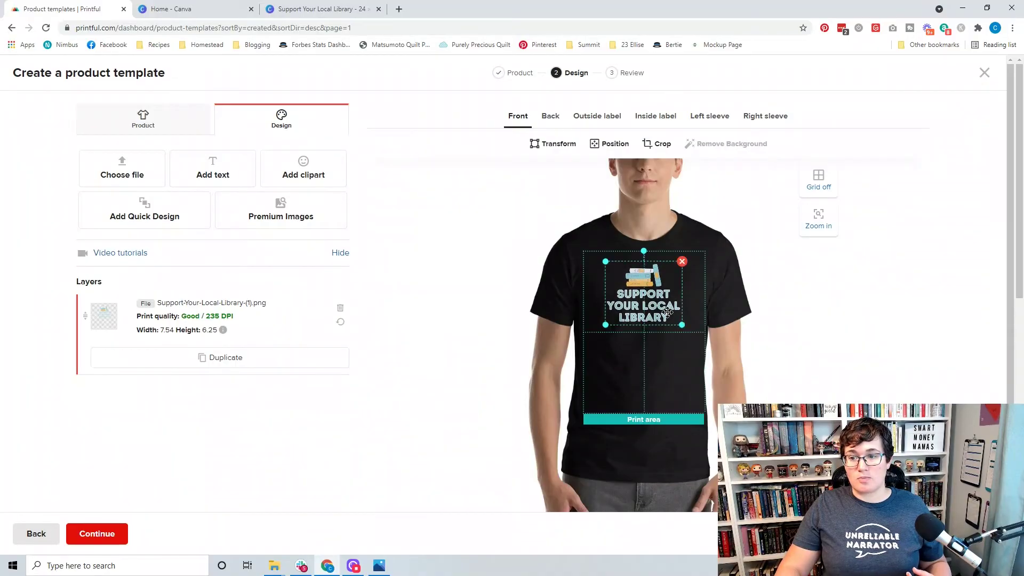
pyautogui.click(777, 343)
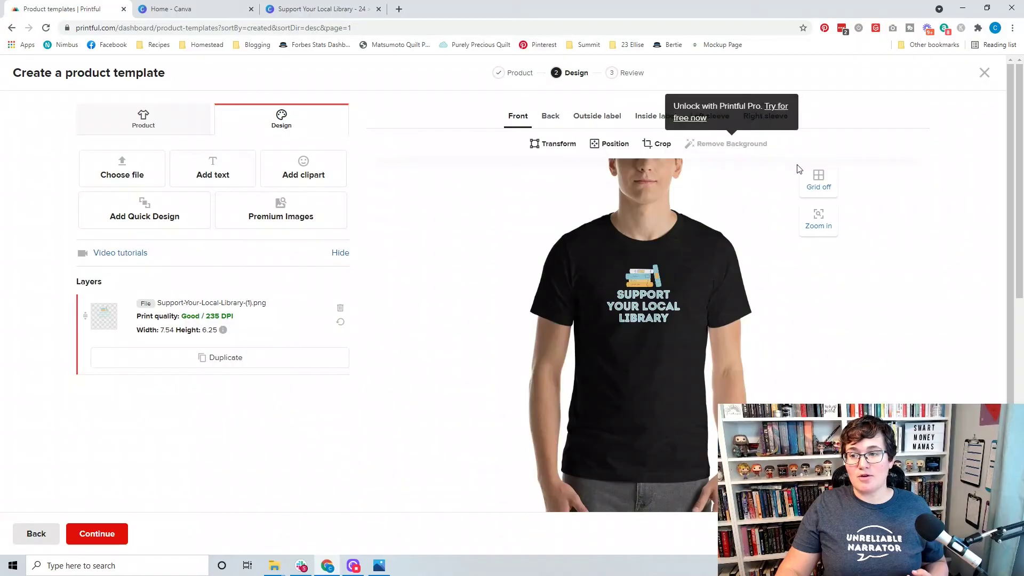
# Inspect the shirt print up close, return to the full view, and turn on the print area grid
pyautogui.click(819, 221)
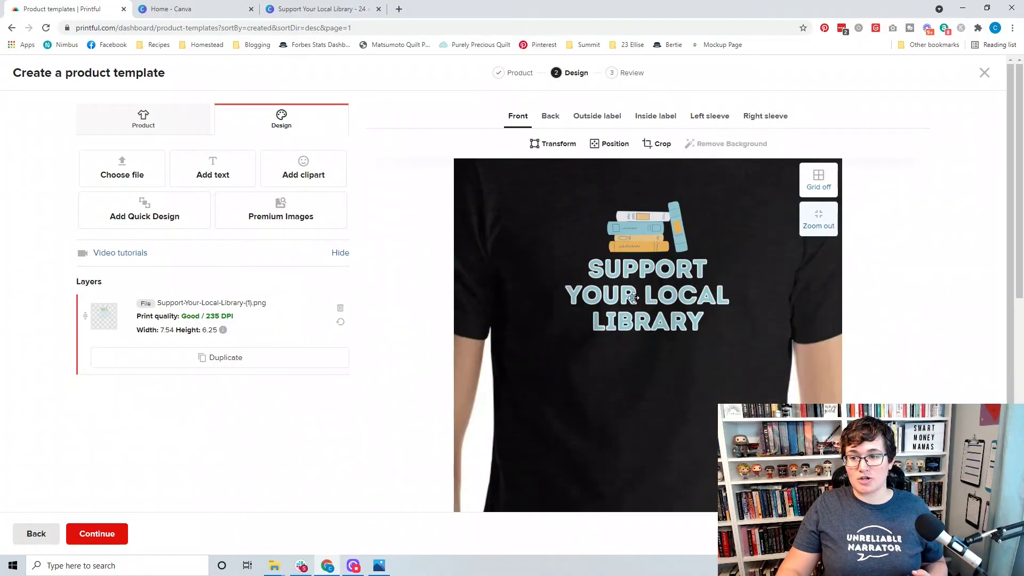
pyautogui.click(820, 227)
pyautogui.click(820, 181)
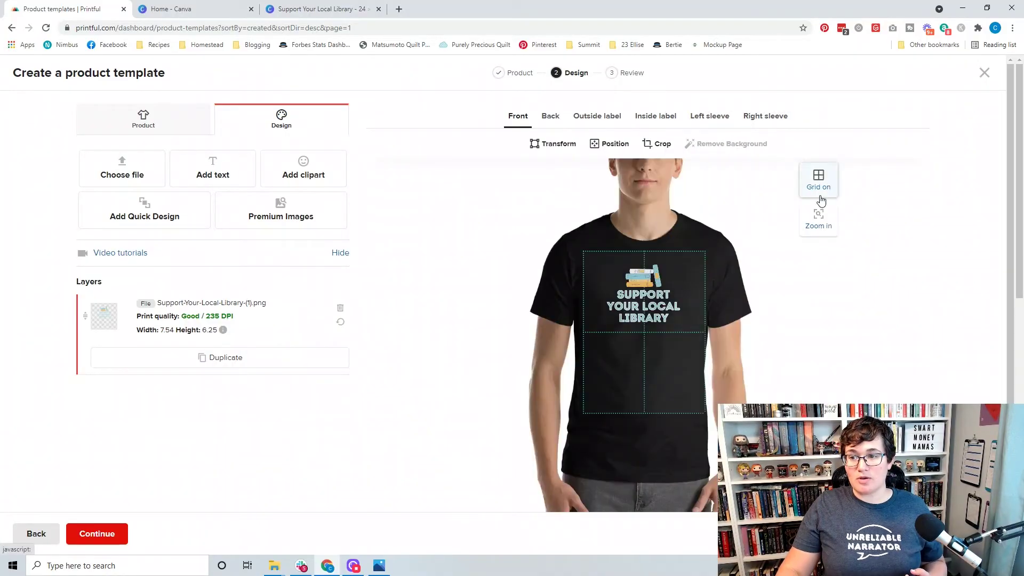
# Turn off the print area grid and check the library design's placement on the shirt front
pyautogui.click(821, 190)
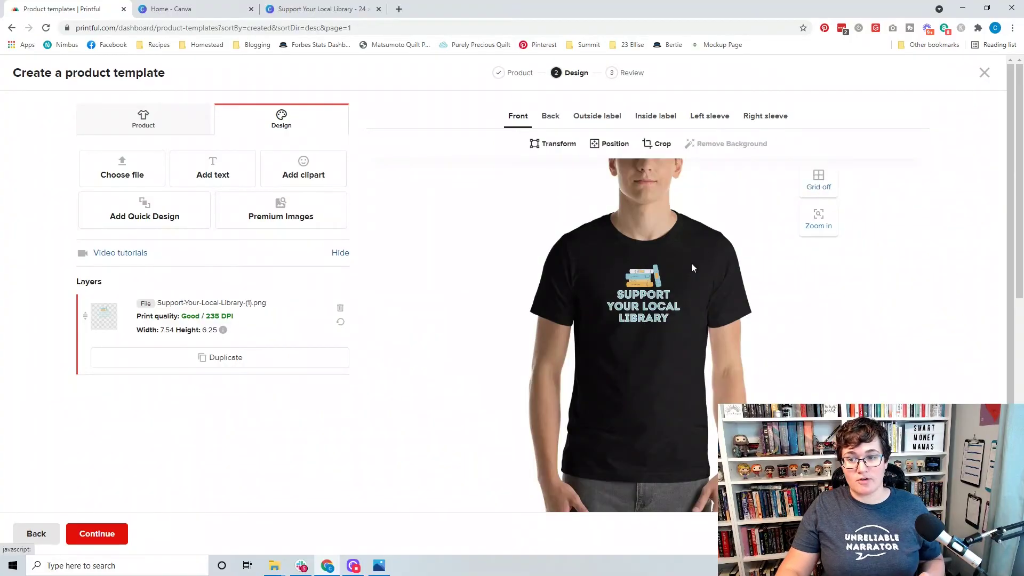
pyautogui.click(651, 294)
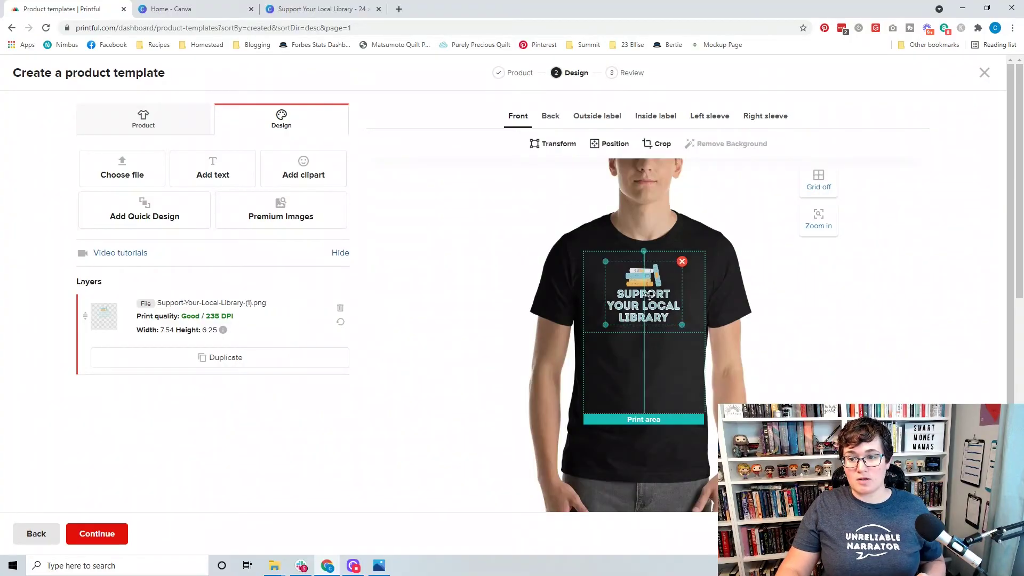
pyautogui.click(493, 281)
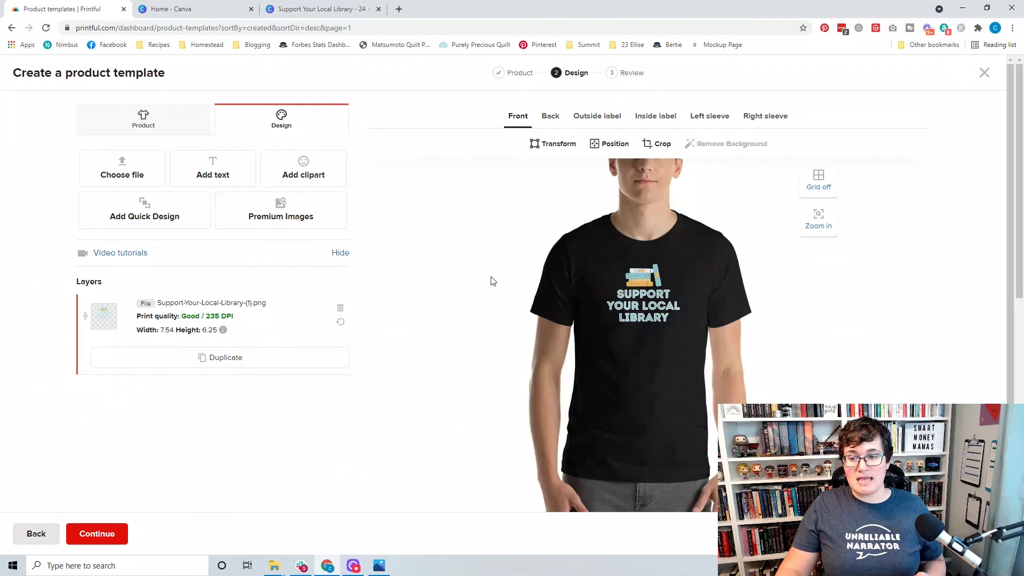
# Add the second black shade, Oxblood Black, Navy and the lighter navy shade to the template's shirt colors
pyautogui.click(143, 119)
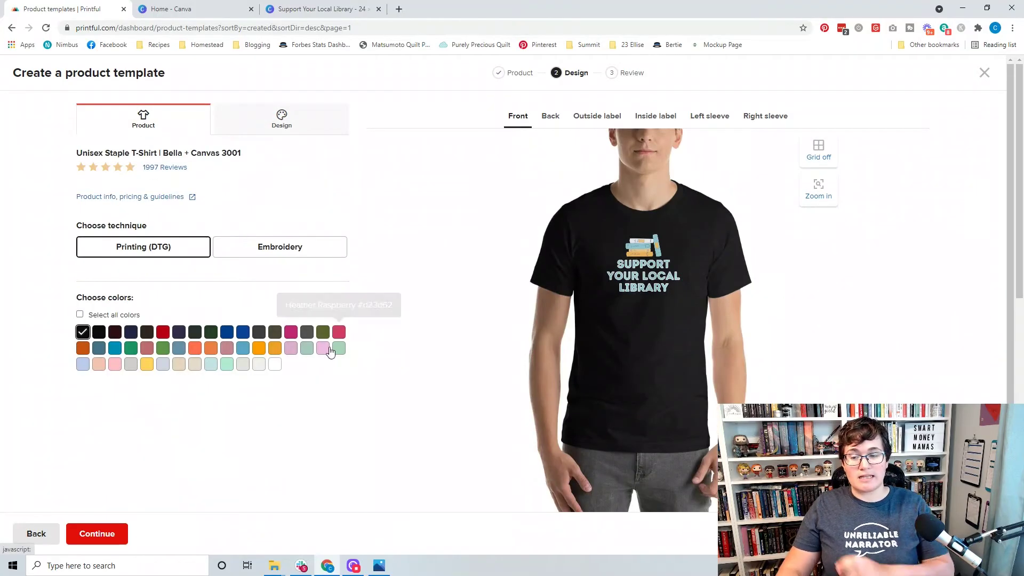
pyautogui.click(98, 334)
pyautogui.click(116, 333)
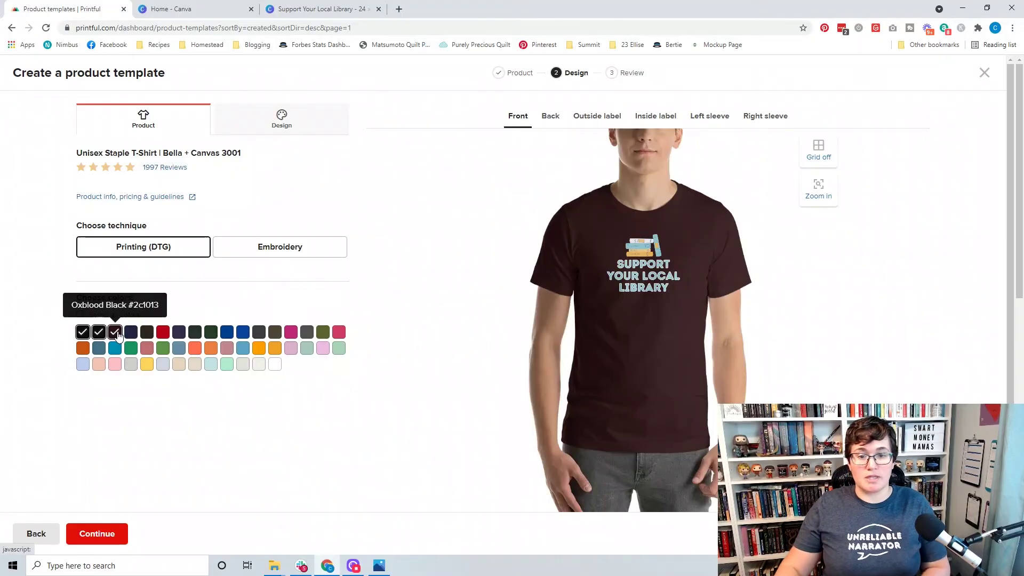
pyautogui.click(132, 333)
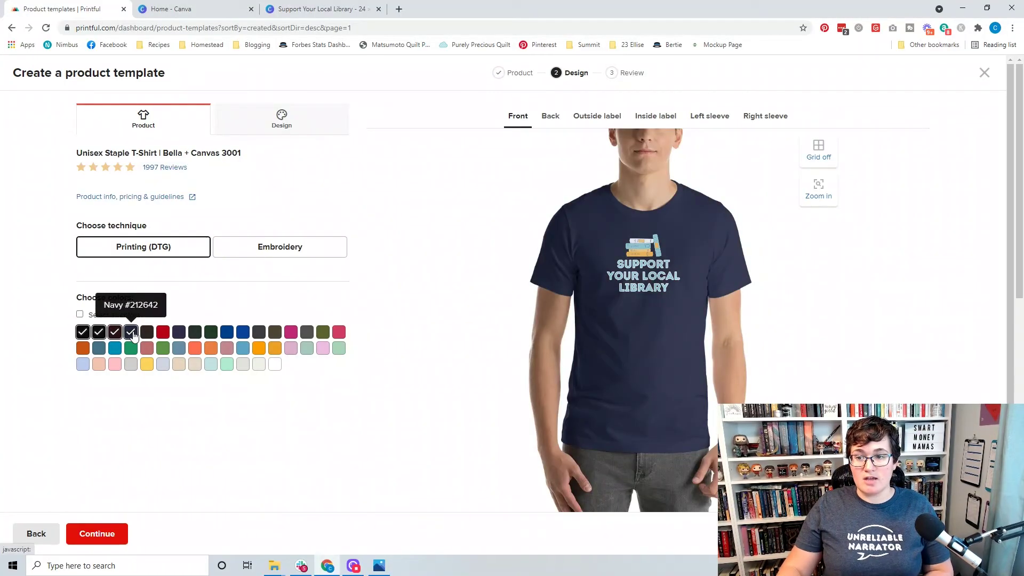
pyautogui.click(177, 333)
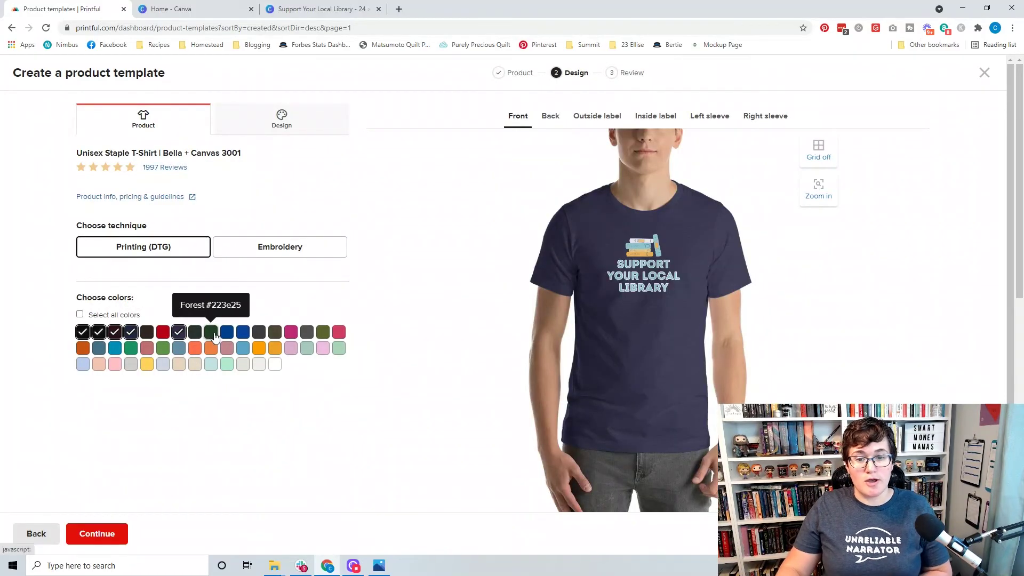
# Preview the print on Heather Forest, deselect that color, and add Brown to the shirt colors
pyautogui.click(195, 332)
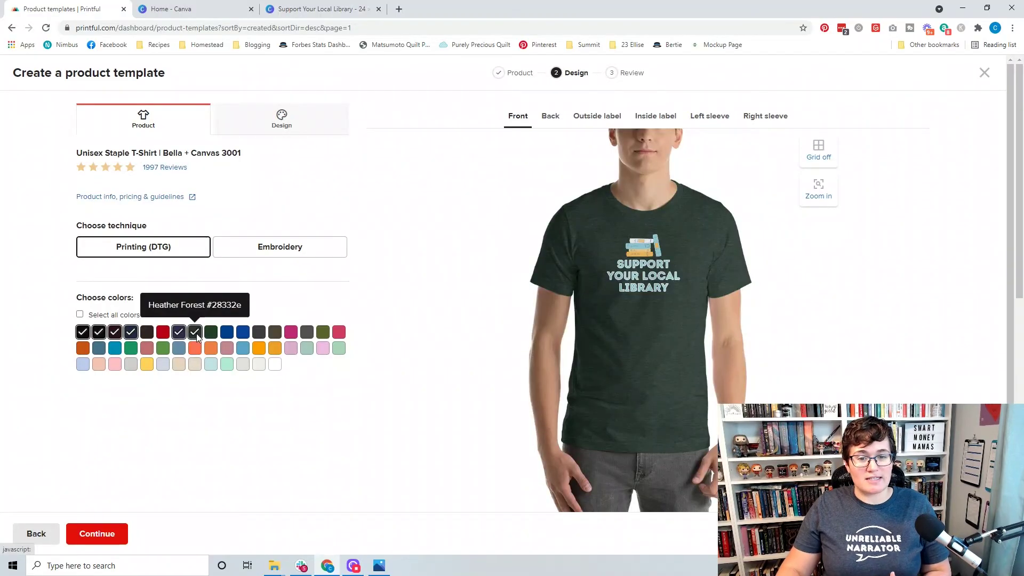
pyautogui.click(195, 333)
pyautogui.click(147, 333)
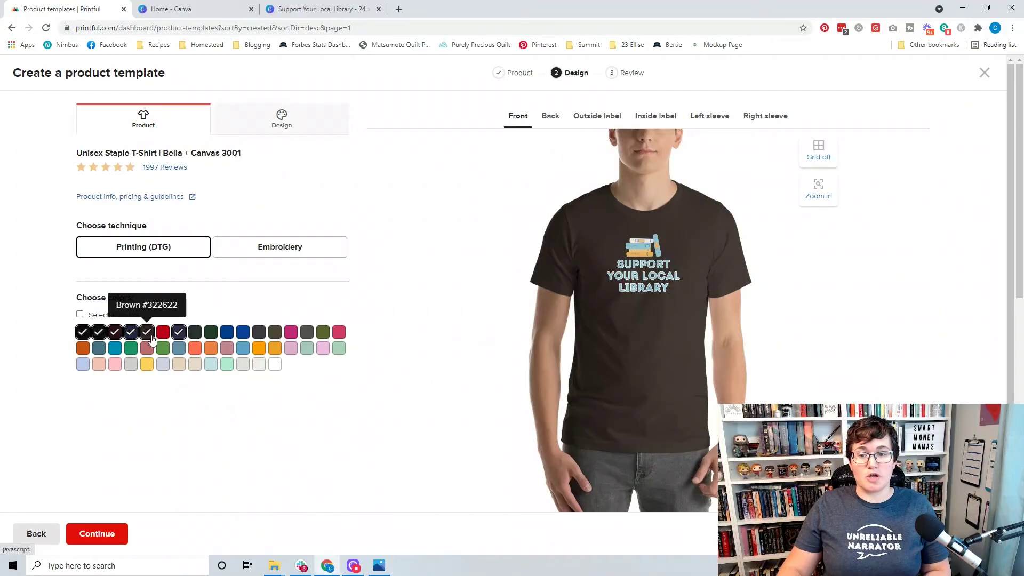
# Preview the print on Heather True Royal, slate blue, Heather Deep Teal, Berry and Heather Raspberry shirts, deselecting each color again
pyautogui.click(242, 333)
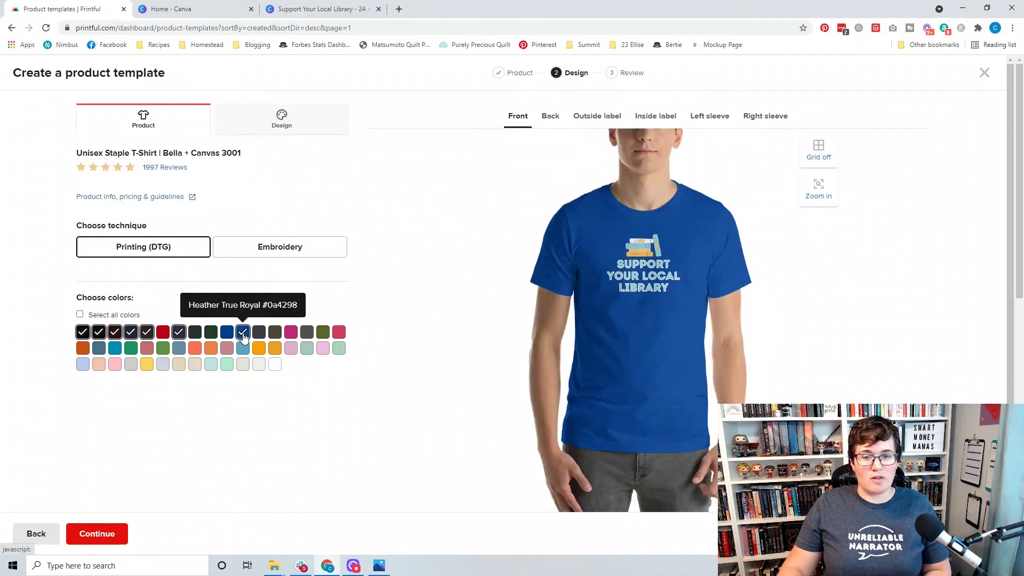
pyautogui.click(243, 333)
pyautogui.click(178, 350)
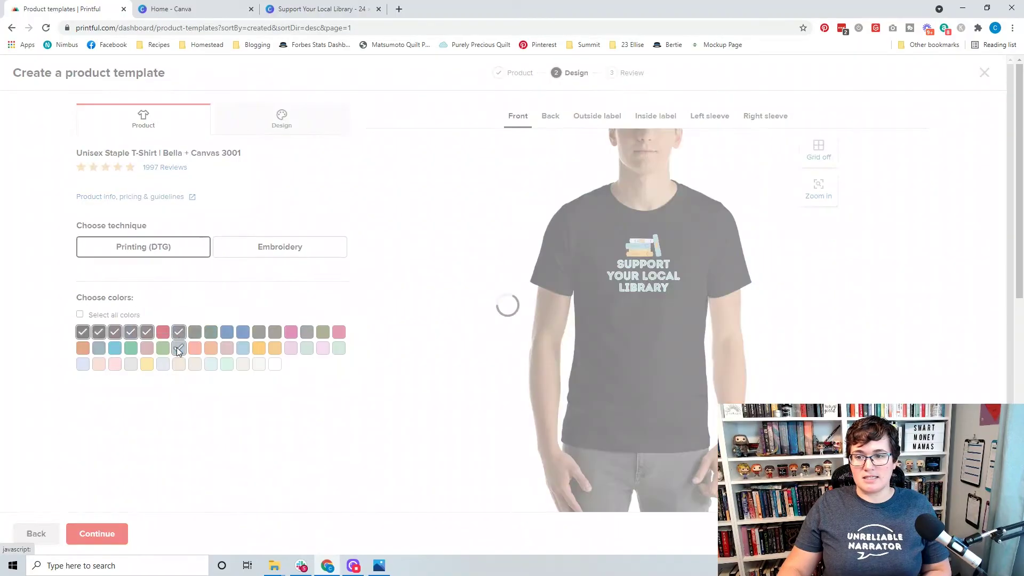
pyautogui.click(179, 349)
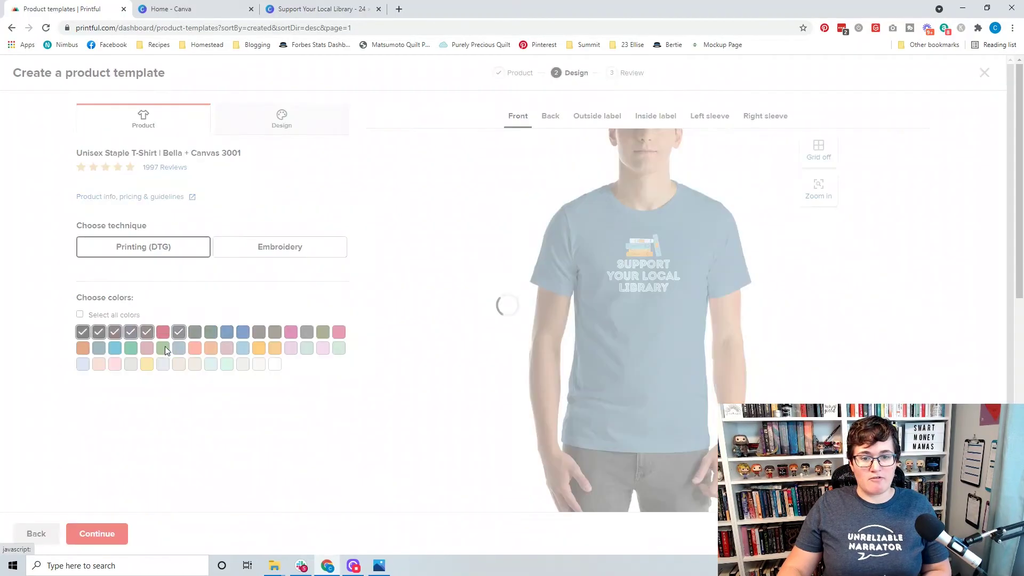
pyautogui.click(101, 351)
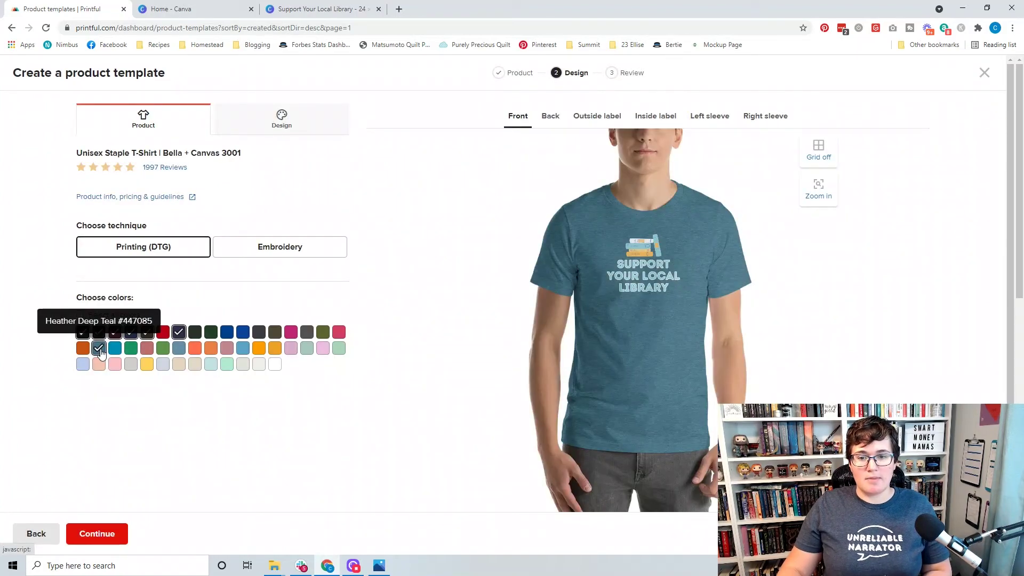
pyautogui.click(101, 352)
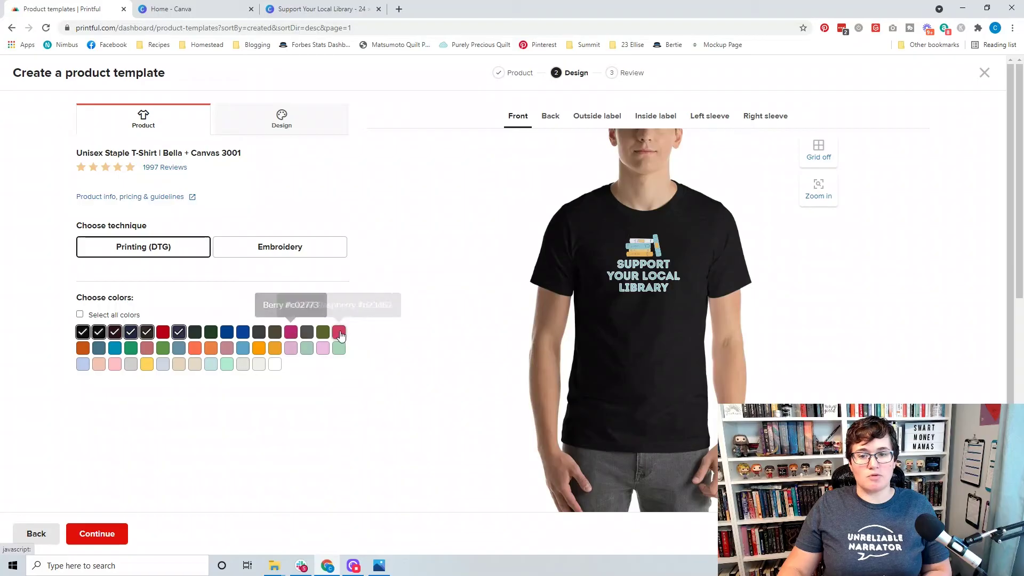
pyautogui.click(287, 333)
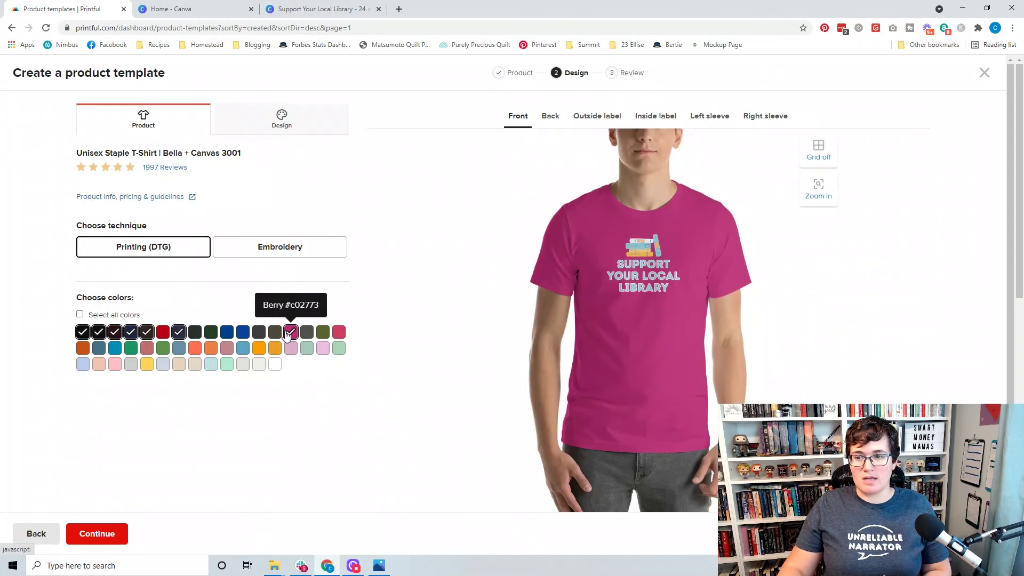
pyautogui.click(287, 333)
pyautogui.click(337, 333)
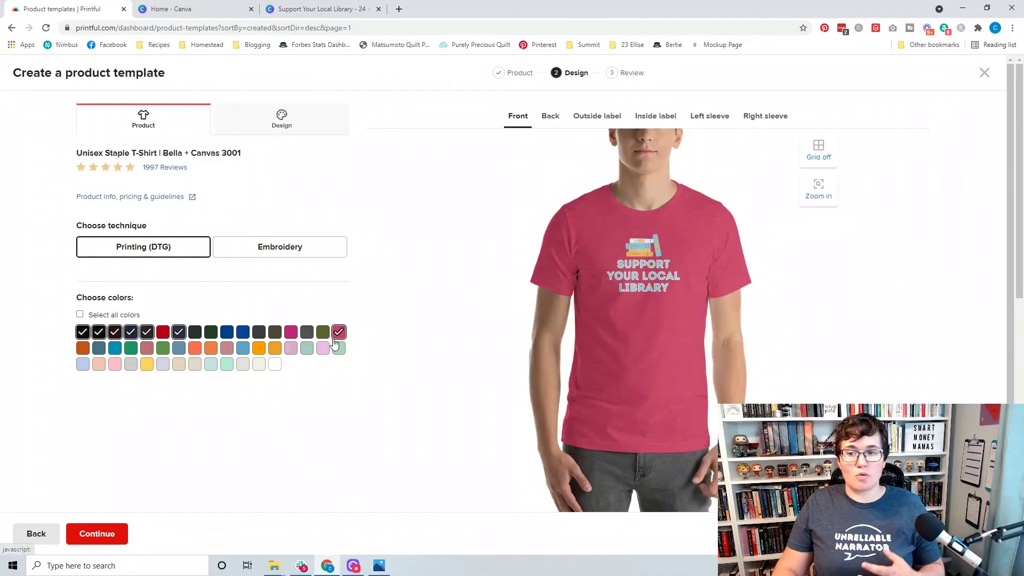
pyautogui.click(340, 335)
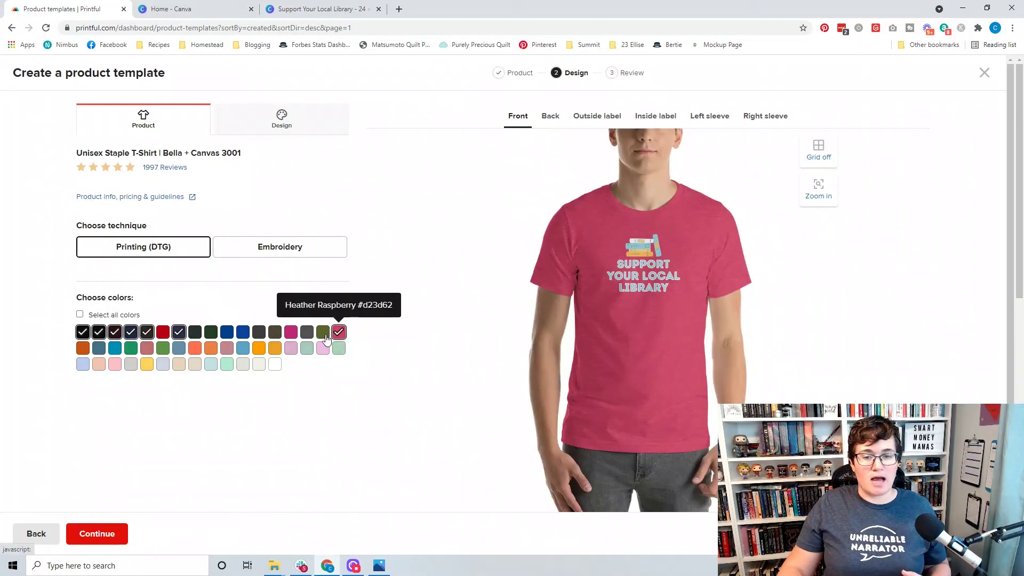
# Add the dark grey heather shirt color and proceed to the template review
pyautogui.click(259, 334)
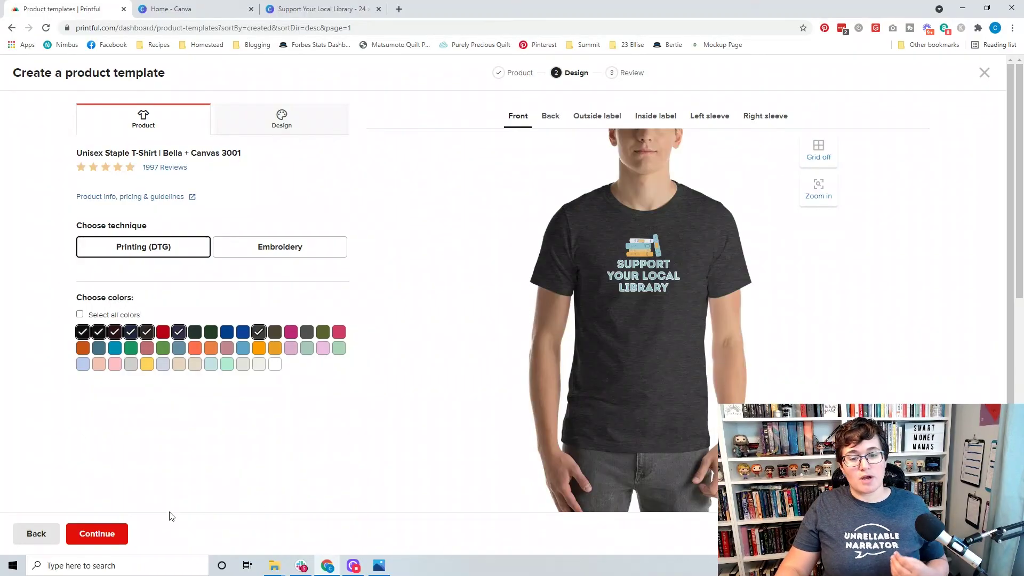
pyautogui.click(119, 533)
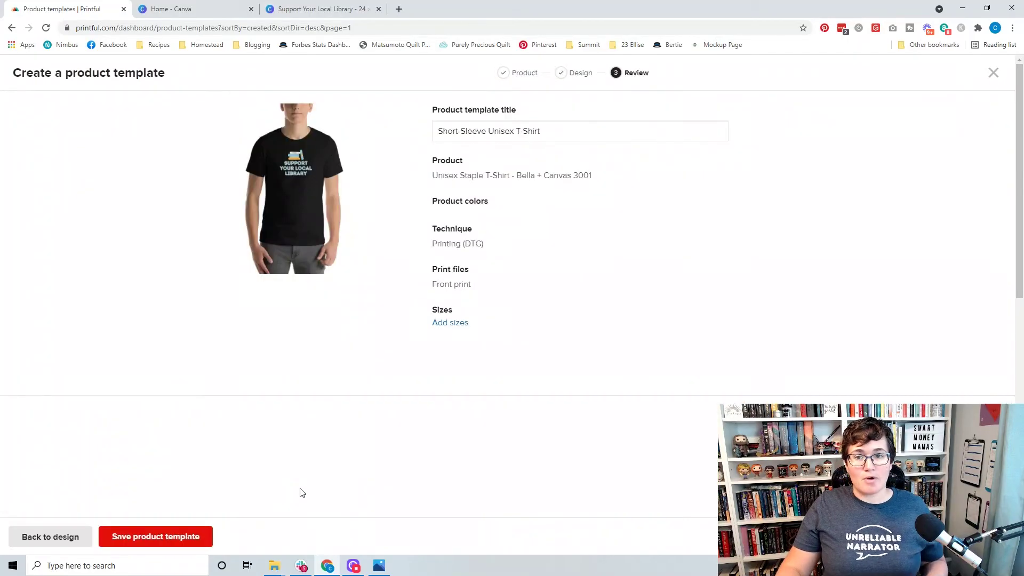
# Title the product template "Support Your Local Library T-Shirt" and save it
pyautogui.moveTo(514, 131); pyautogui.dragTo(375, 124)
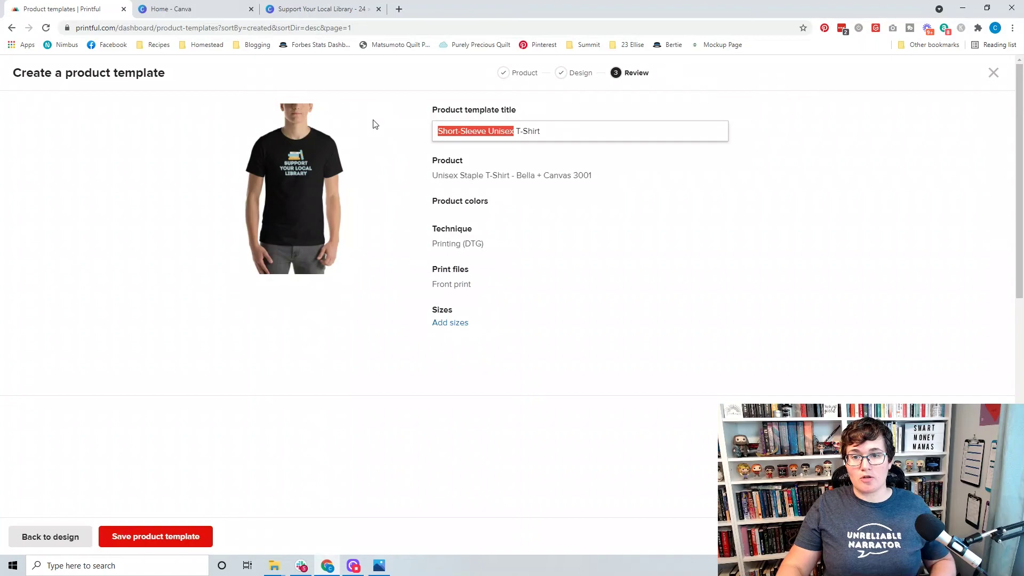
pyautogui.write('Support Your Logo')
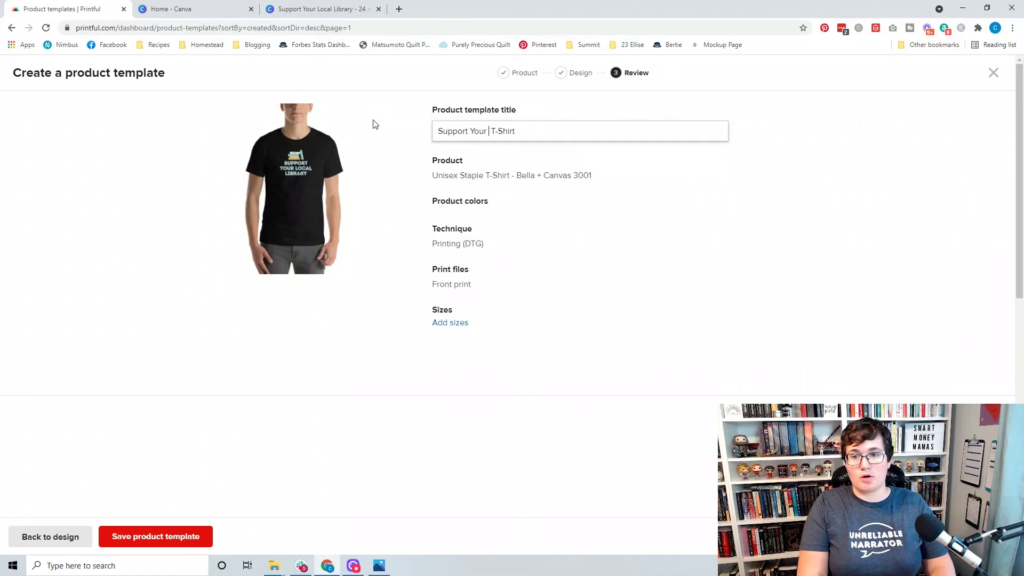
pyautogui.press('BackSpace')
pyautogui.press('BackSpace')
pyautogui.write('cal Librar')
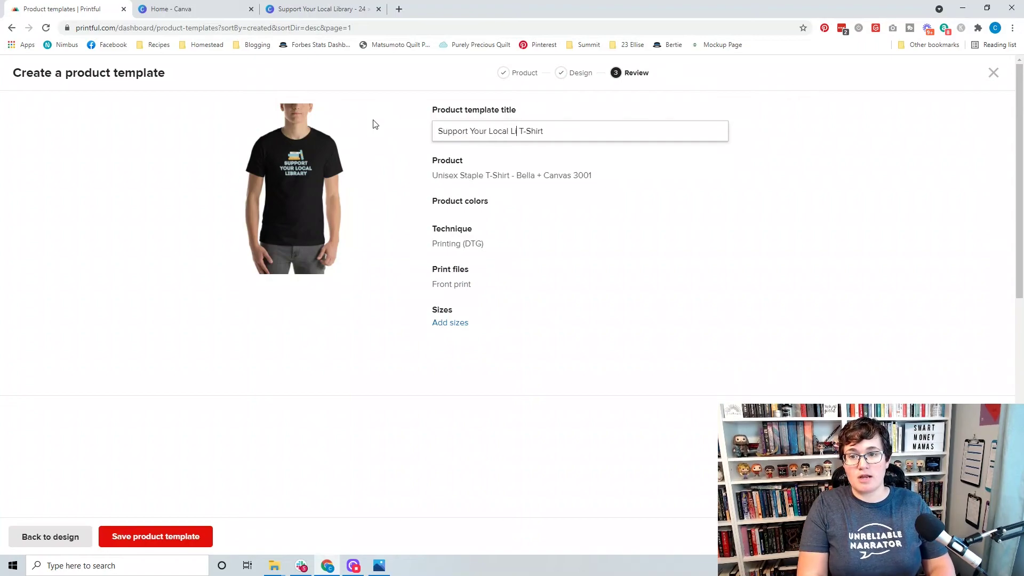
pyautogui.write('y')
pyautogui.click(191, 535)
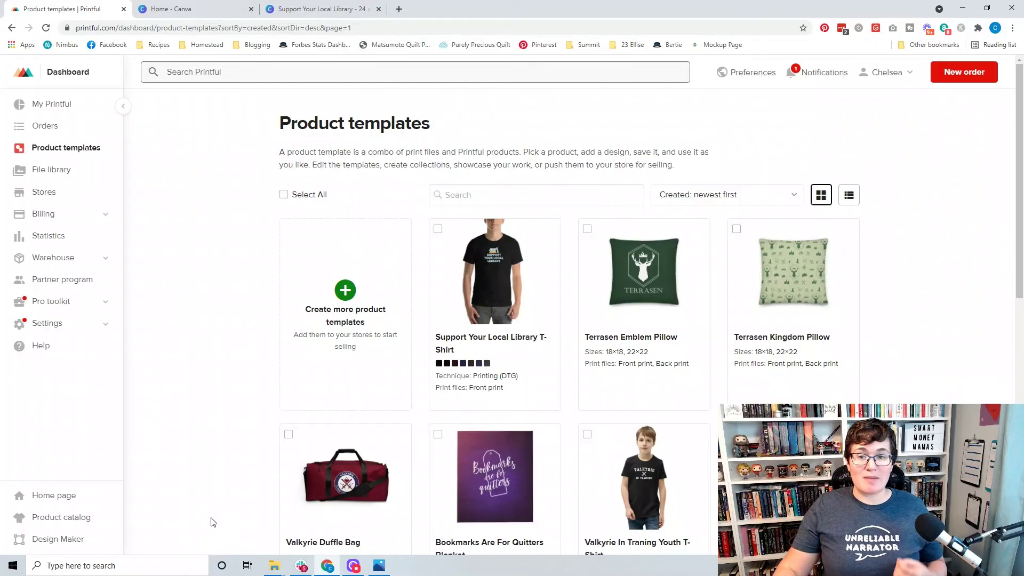
# Switch to Canva and look over the Support Your Local Library design on its black page
pyautogui.moveTo(520, 273)
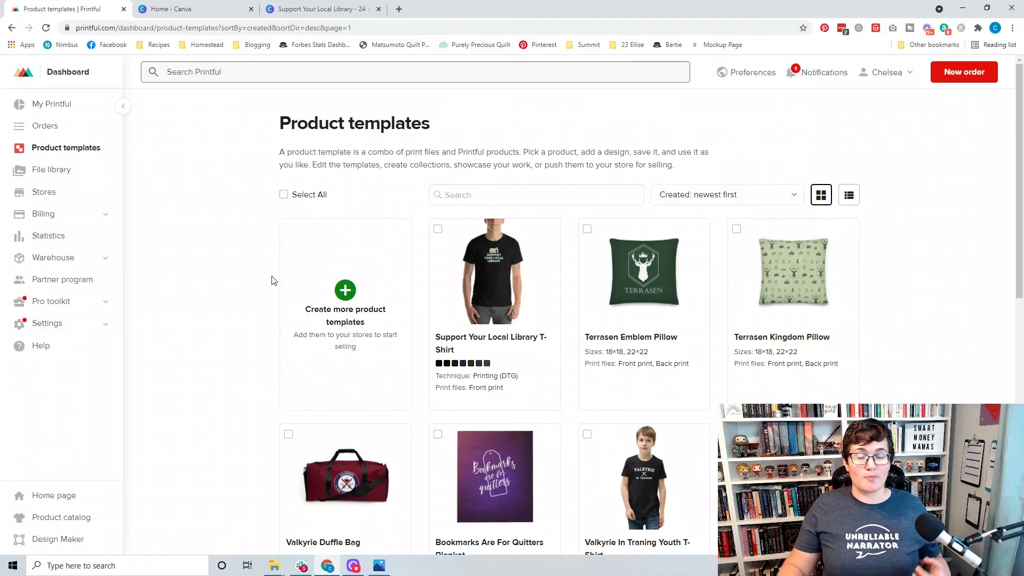
pyautogui.click(308, 11)
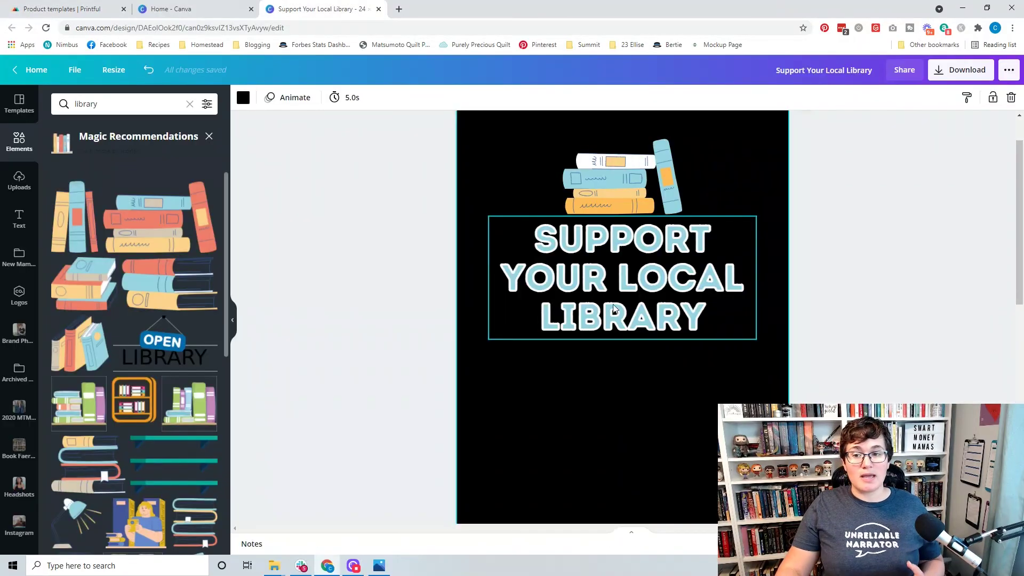
pyautogui.scroll(1, 614, 309)
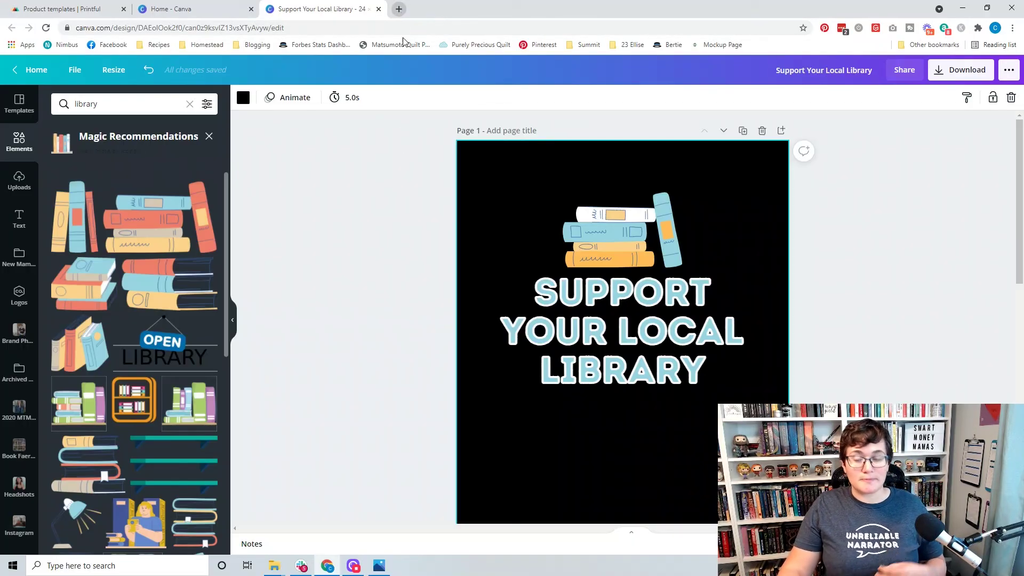
pyautogui.scroll(-1, 414, 168)
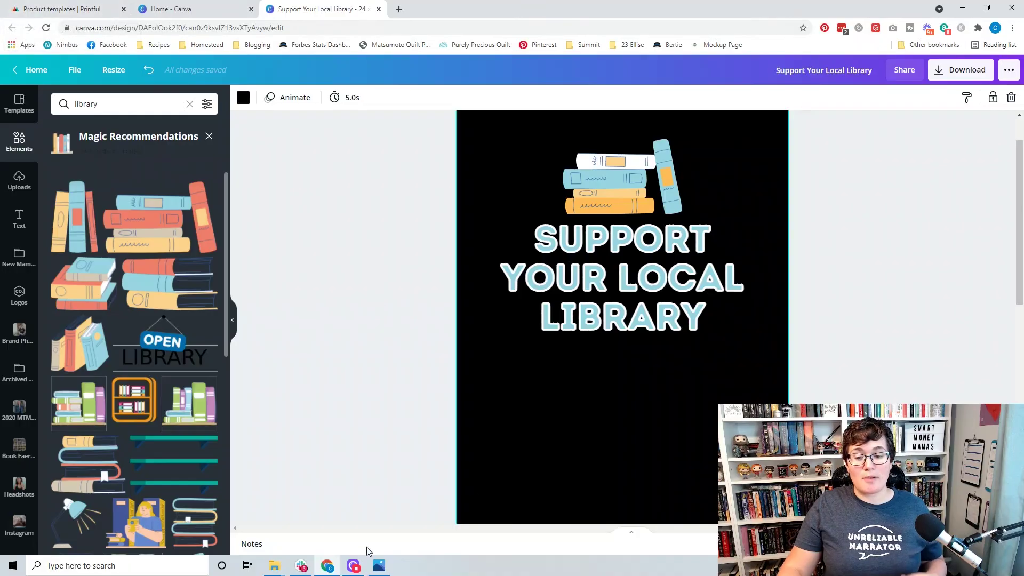
pyautogui.moveTo(359, 567)
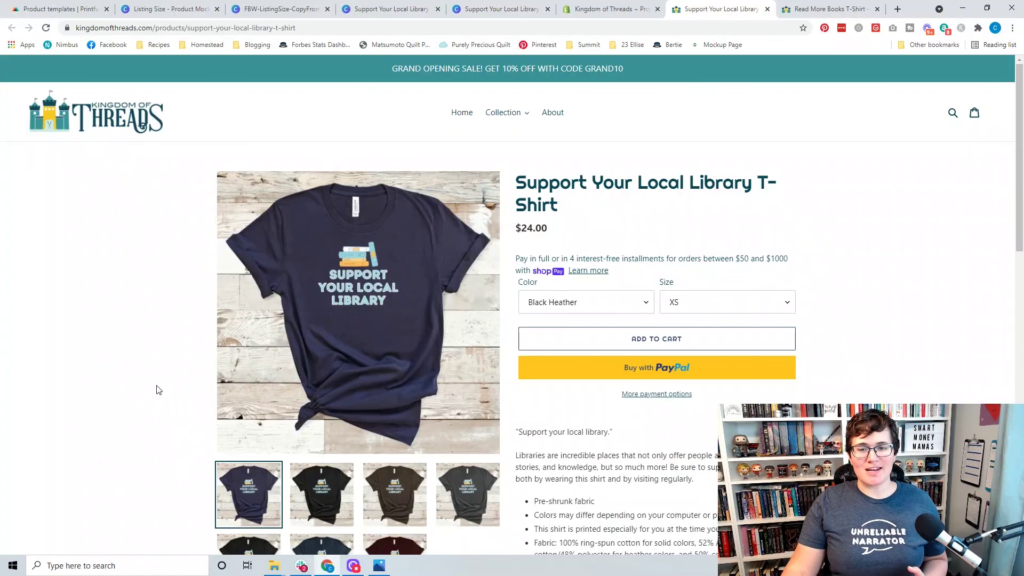
# View the black, brown and dark grey heather mockup photos on the Support Your Local Library T-Shirt store page
pyautogui.scroll(-1, 158, 393)
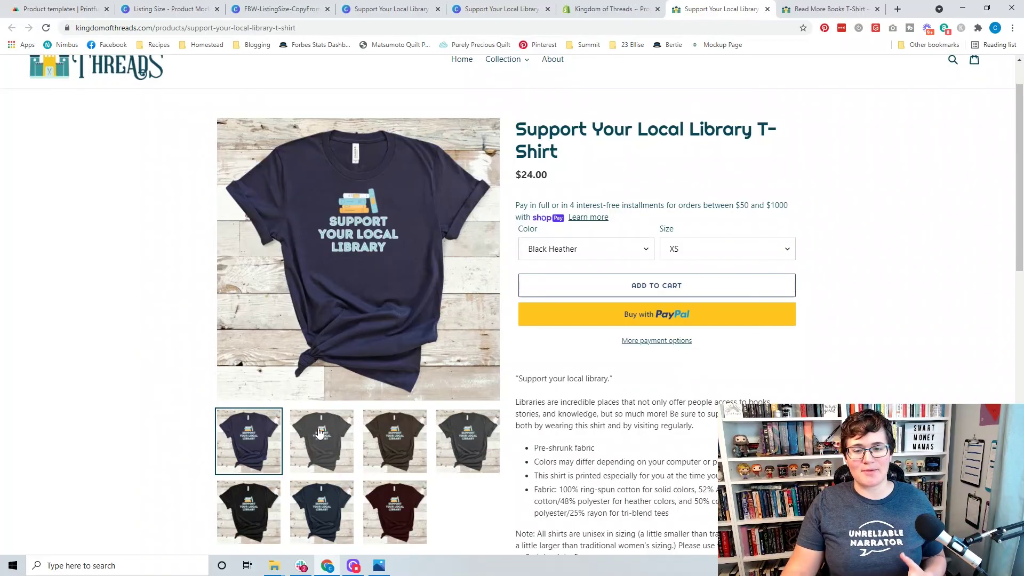
pyautogui.click(332, 442)
pyautogui.click(386, 442)
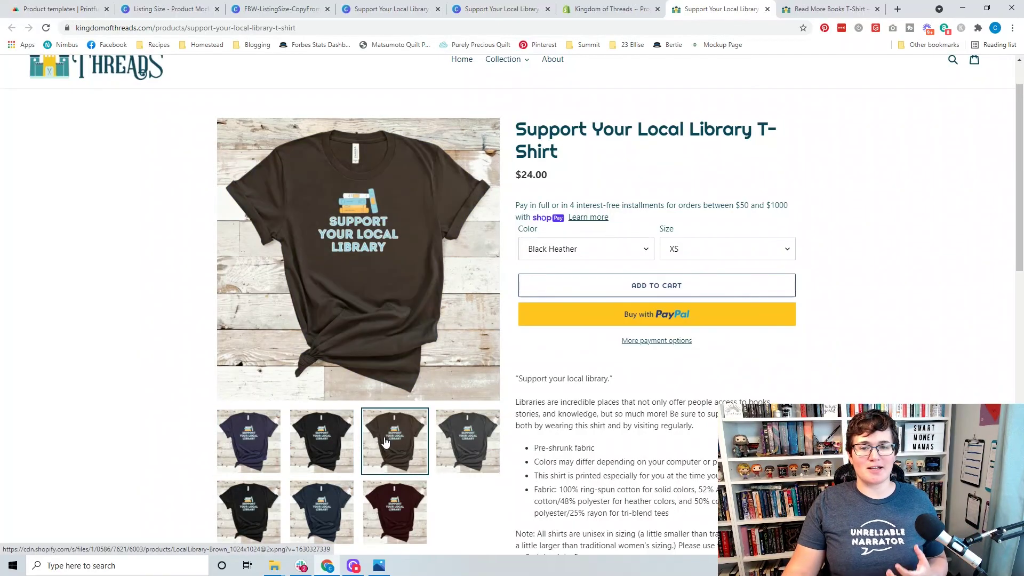
pyautogui.click(451, 443)
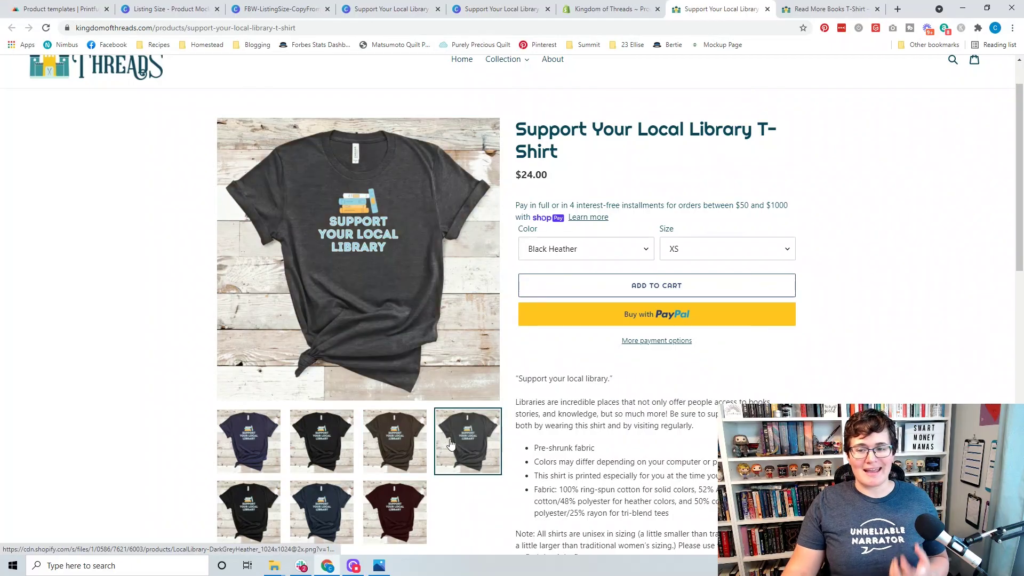